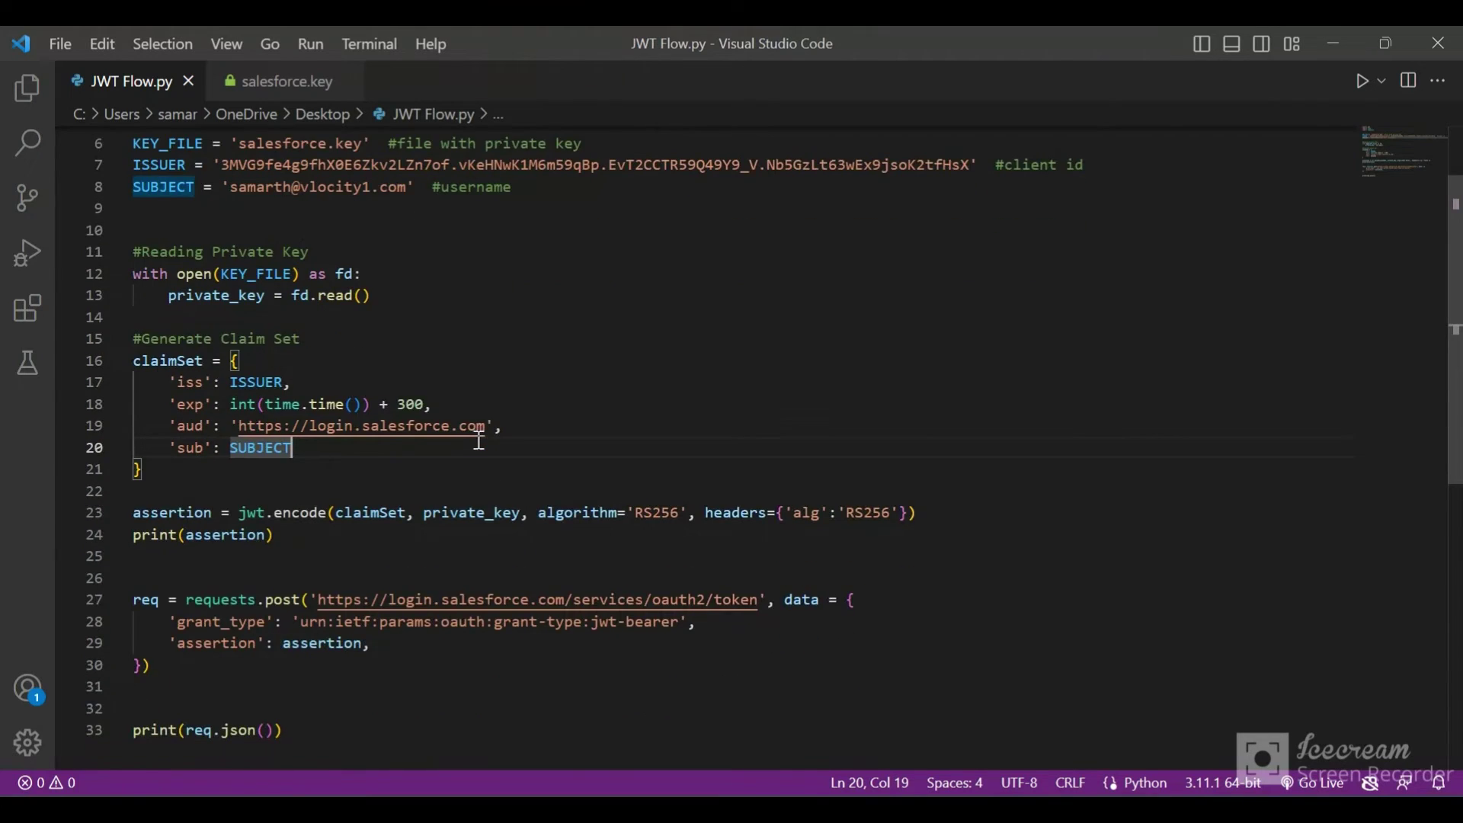
Scroll to the top of the finished JWT Flow.py script and switch to Chrome's Salesforce Setup.
{"action": "scroll", "coordinate": [477, 439], "scroll_direction": "up", "scroll_amount": 2}
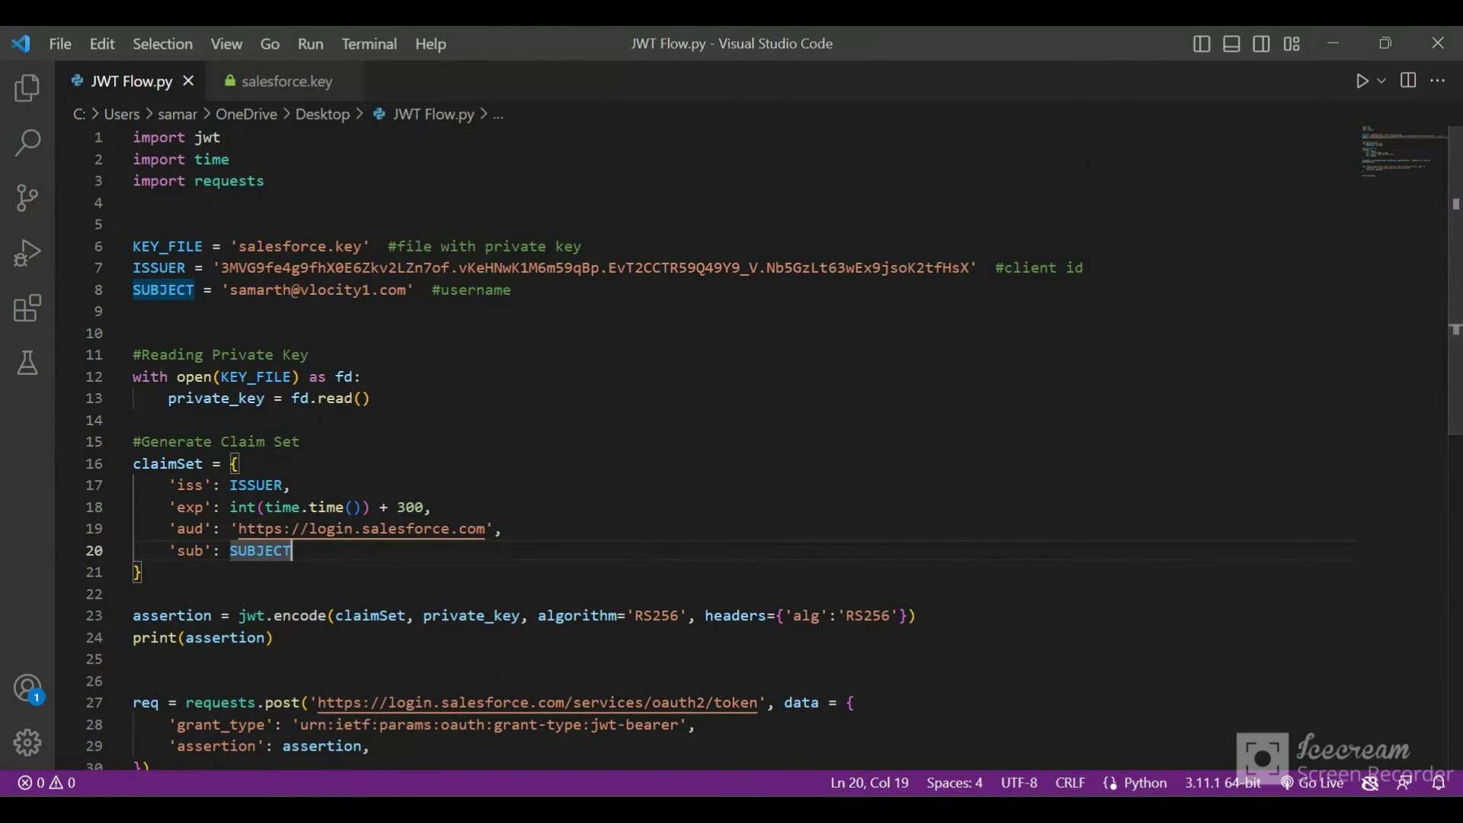
{"action": "key", "text": "alt+Tab"}
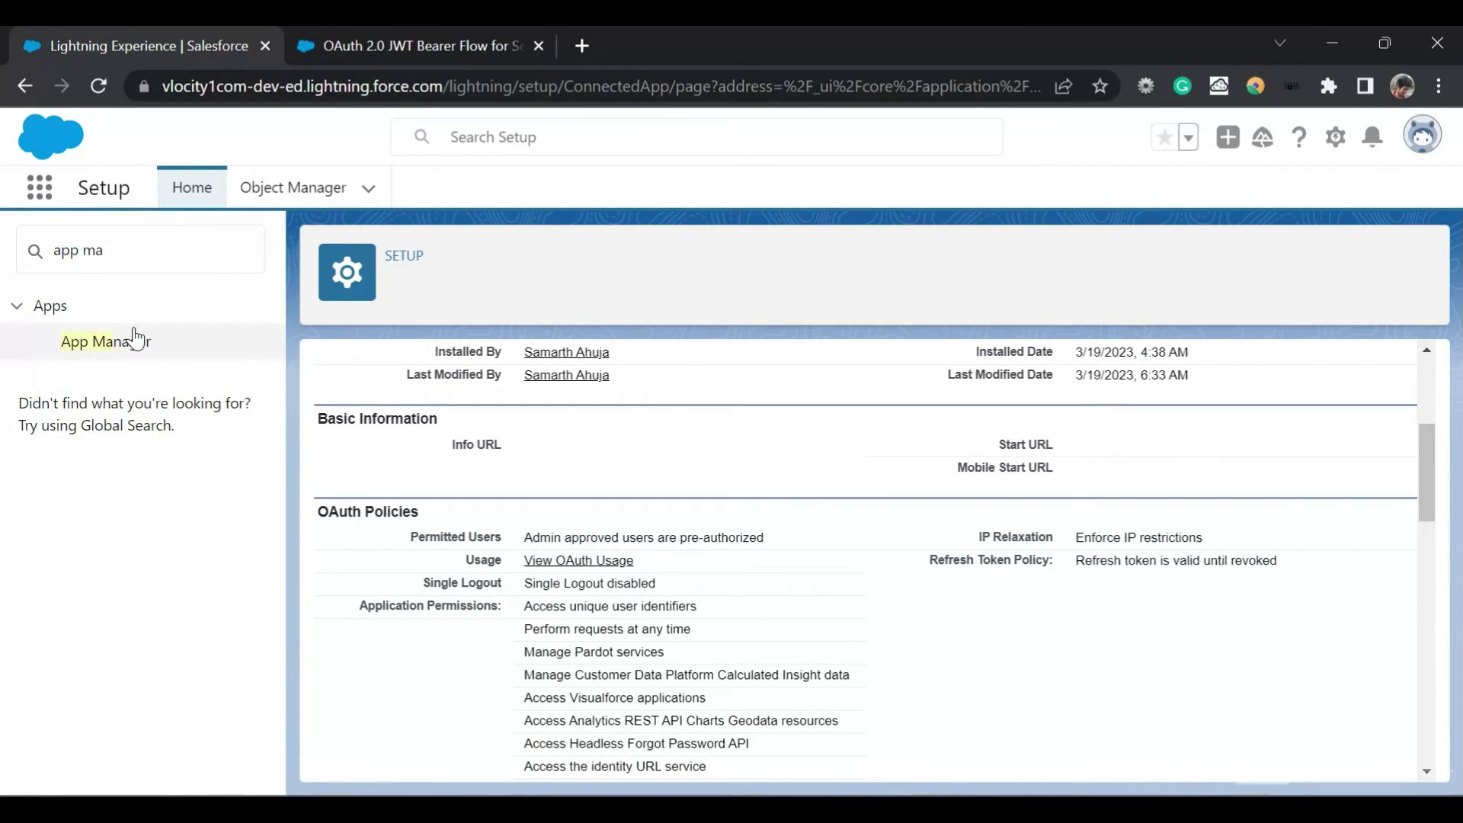
Open App Manager and start a new connected app.
{"action": "double_click", "coordinate": [134, 341]}
{"action": "left_click", "coordinate": [134, 341]}
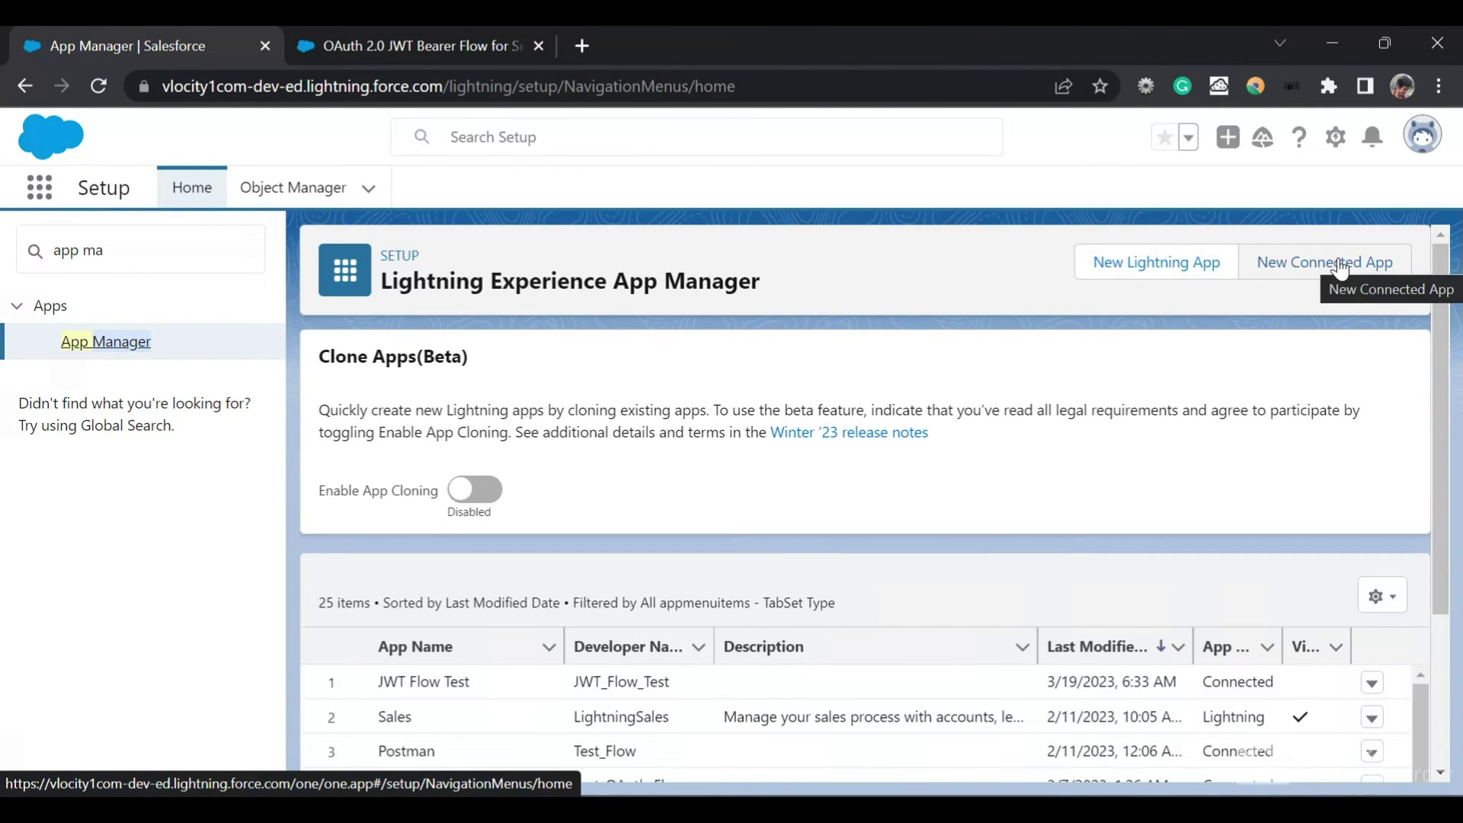
{"action": "left_click", "coordinate": [1341, 264]}
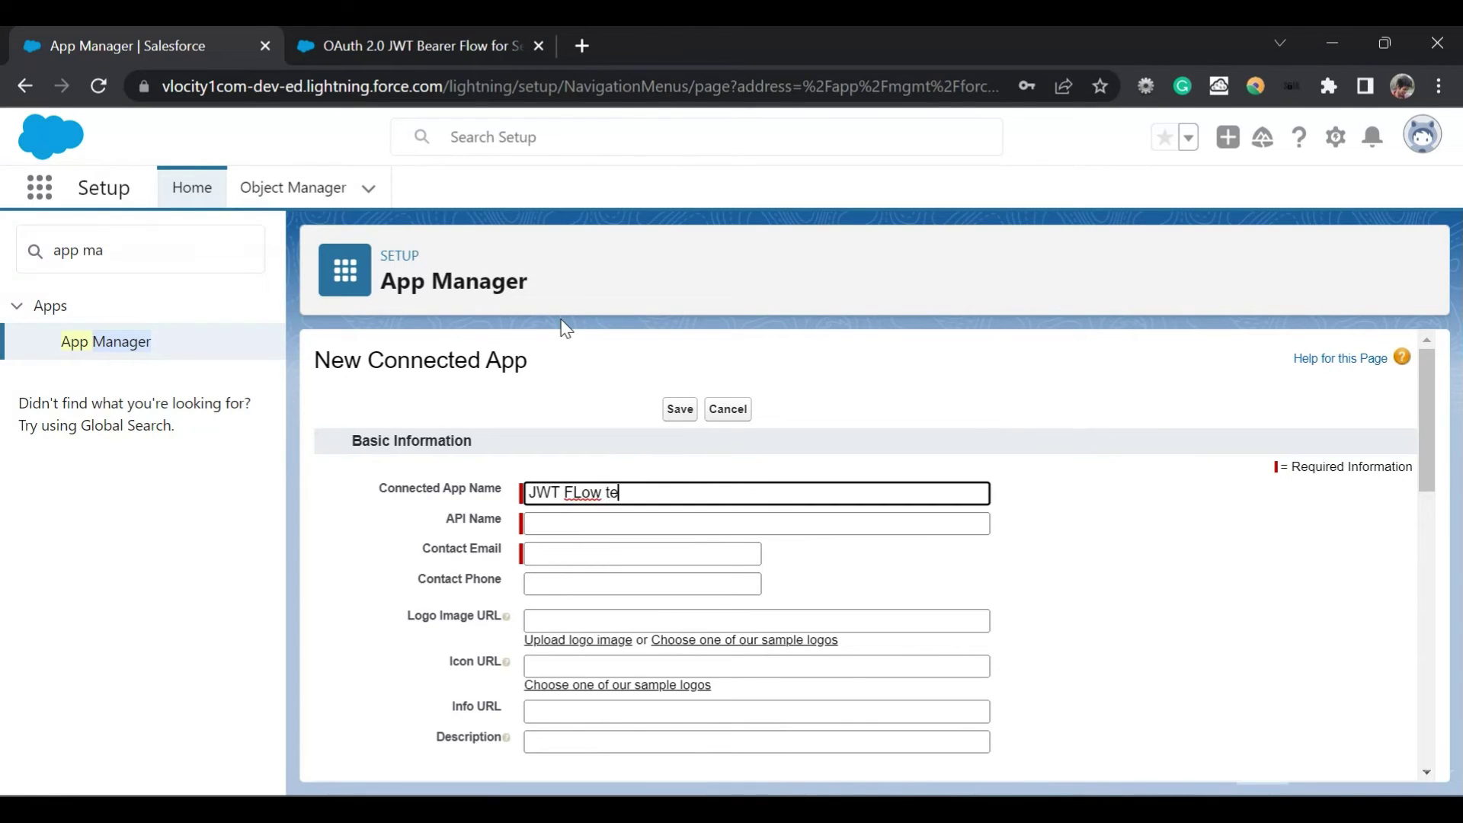
{"action": "scroll", "coordinate": [539, 507], "scroll_direction": "down", "scroll_amount": 4}
{"action": "left_click", "coordinate": [535, 500]}
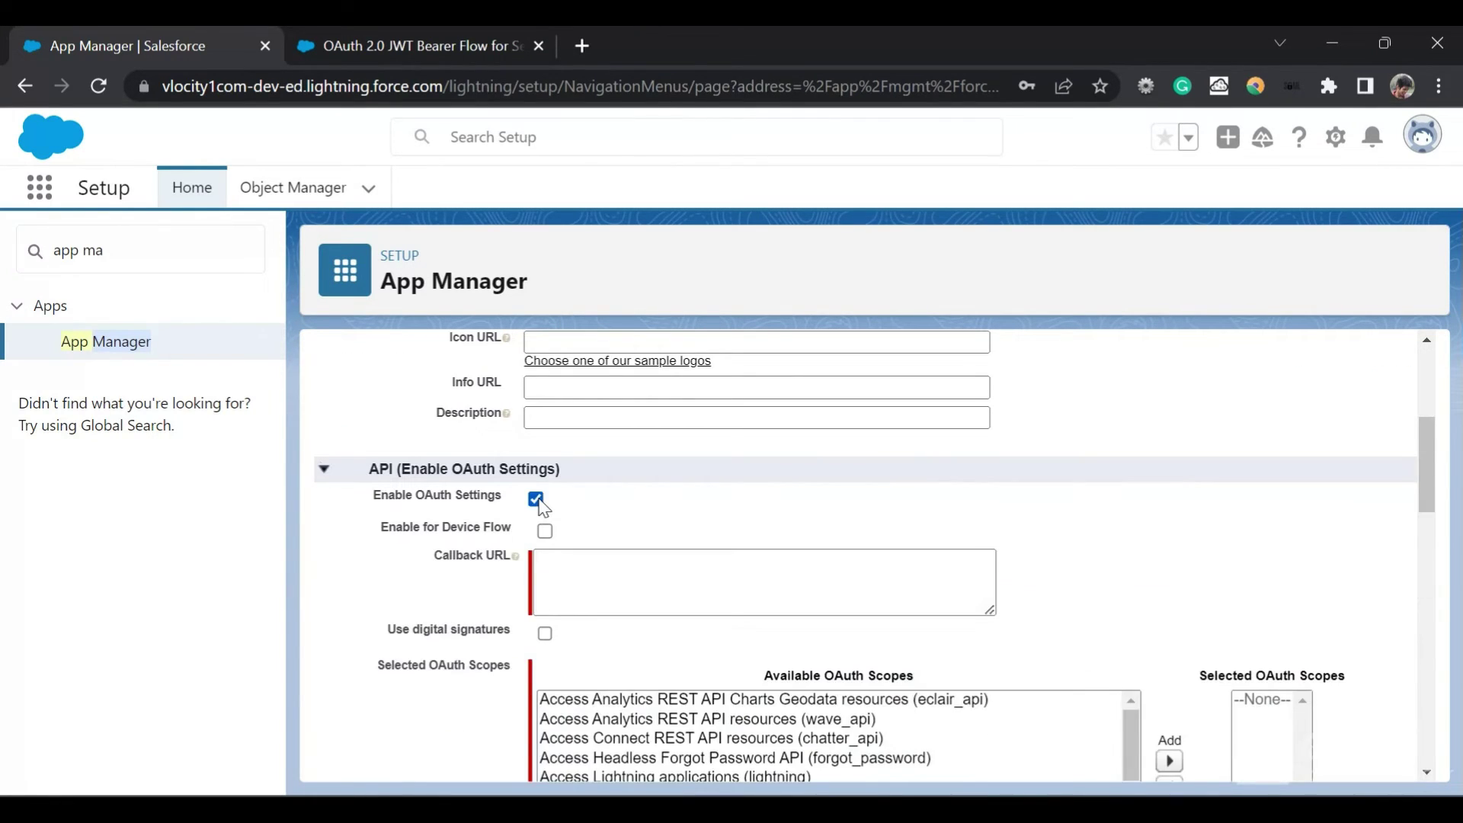
{"action": "scroll", "coordinate": [539, 503], "scroll_direction": "down", "scroll_amount": 1}
{"action": "left_click", "coordinate": [601, 463]}
{"action": "type", "text": "h"}
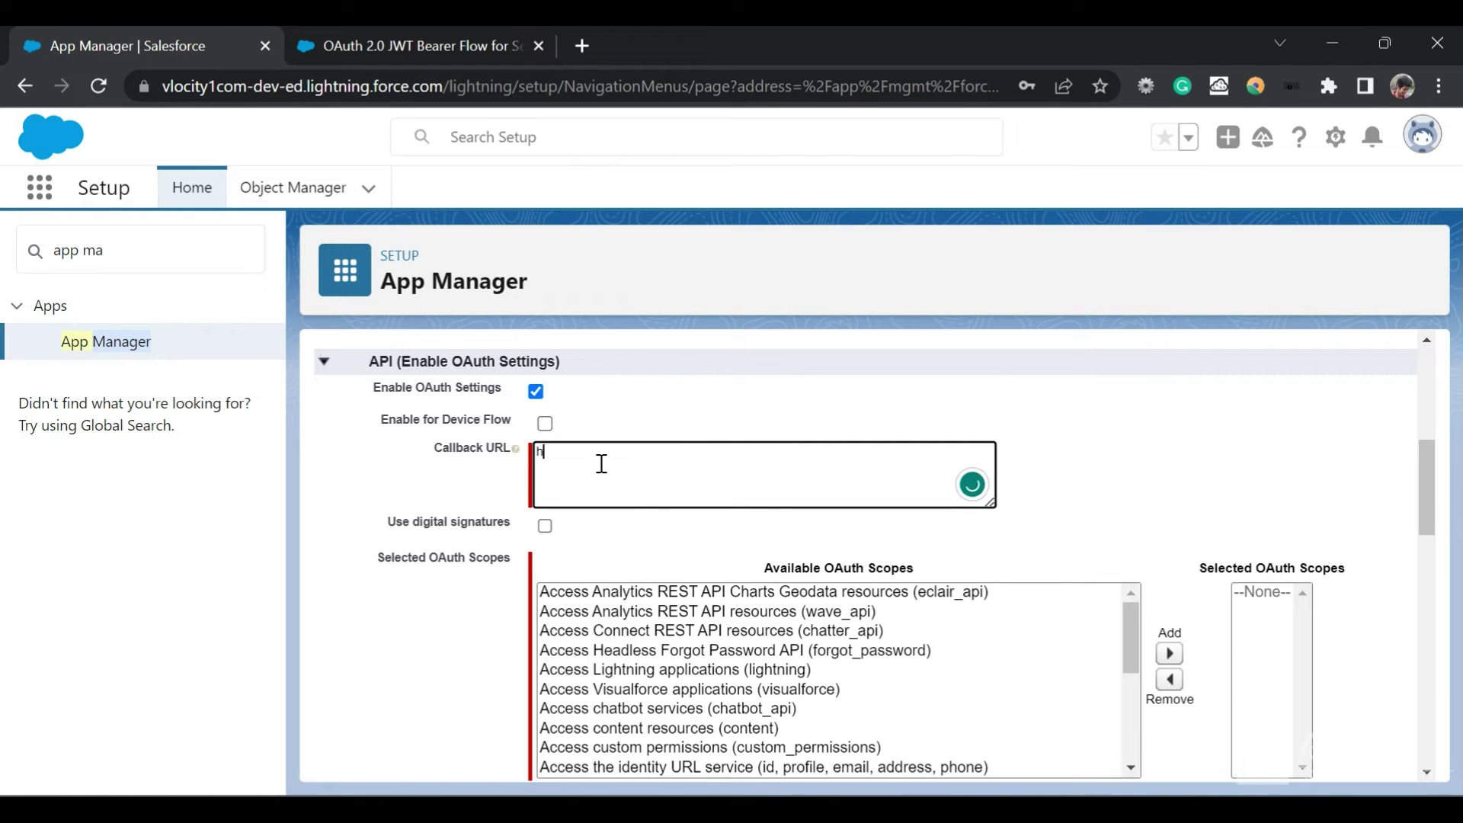
{"action": "type", "text": "ttps://login.salesforce.com/oauth2/call"}
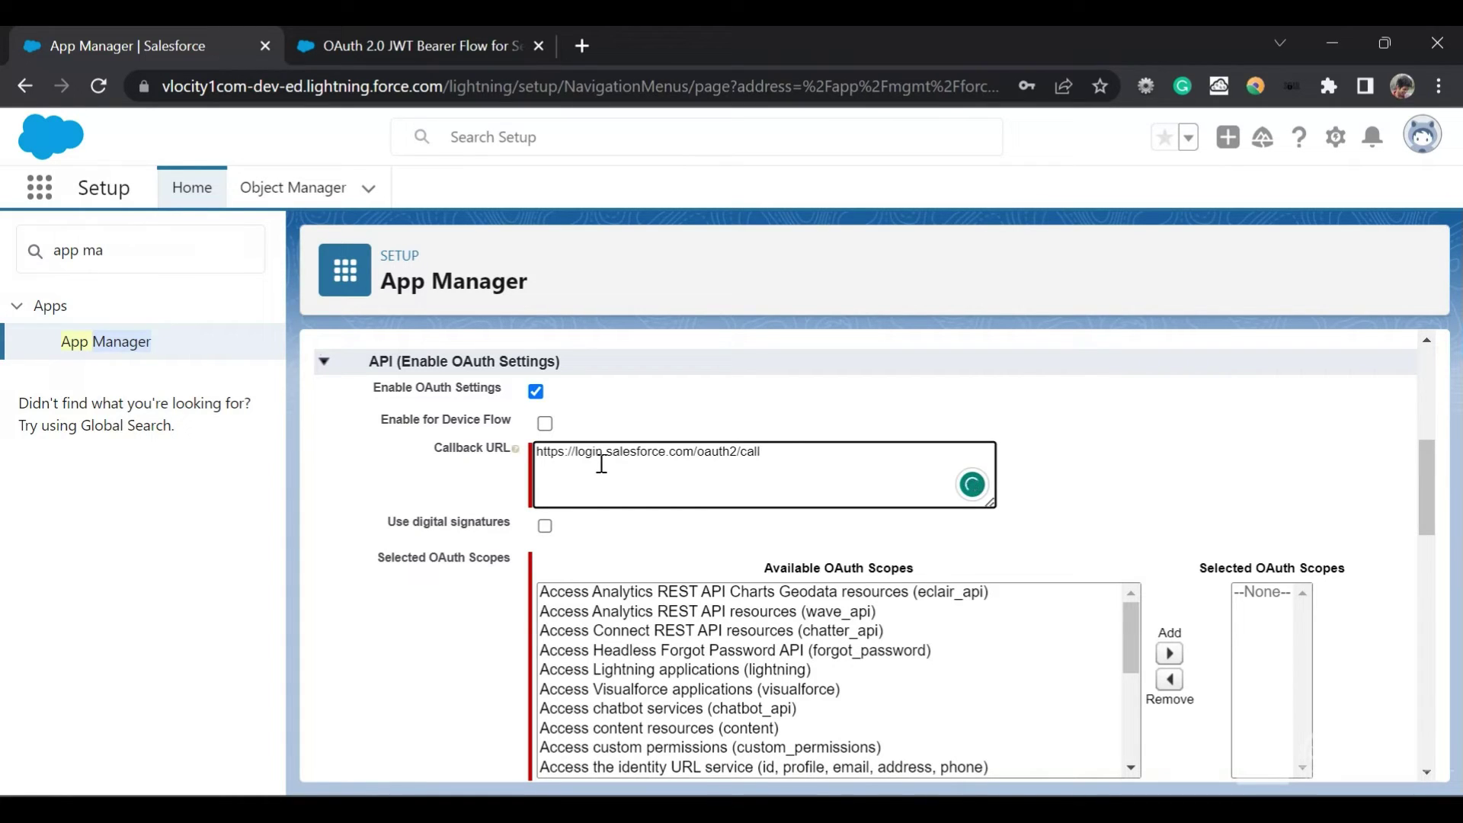
{"action": "type", "text": "bacl"}
{"action": "left_click", "coordinate": [546, 527]}
{"action": "scroll", "coordinate": [548, 526], "scroll_direction": "down", "scroll_amount": 1}
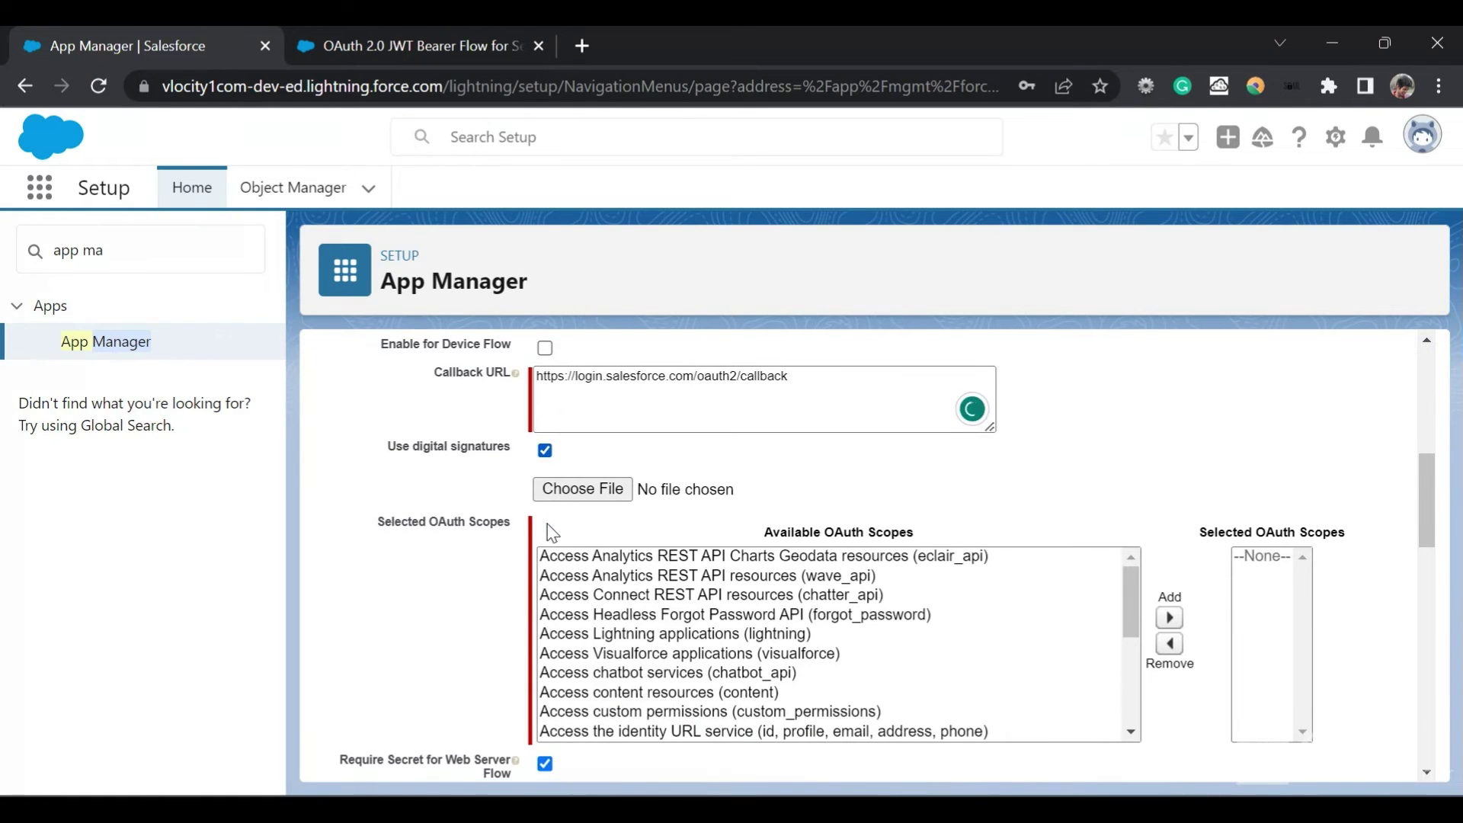
{"action": "left_click", "coordinate": [584, 491]}
Attach the salesforce.crt certificate to the connected app.
{"action": "left_click", "coordinate": [308, 387]}
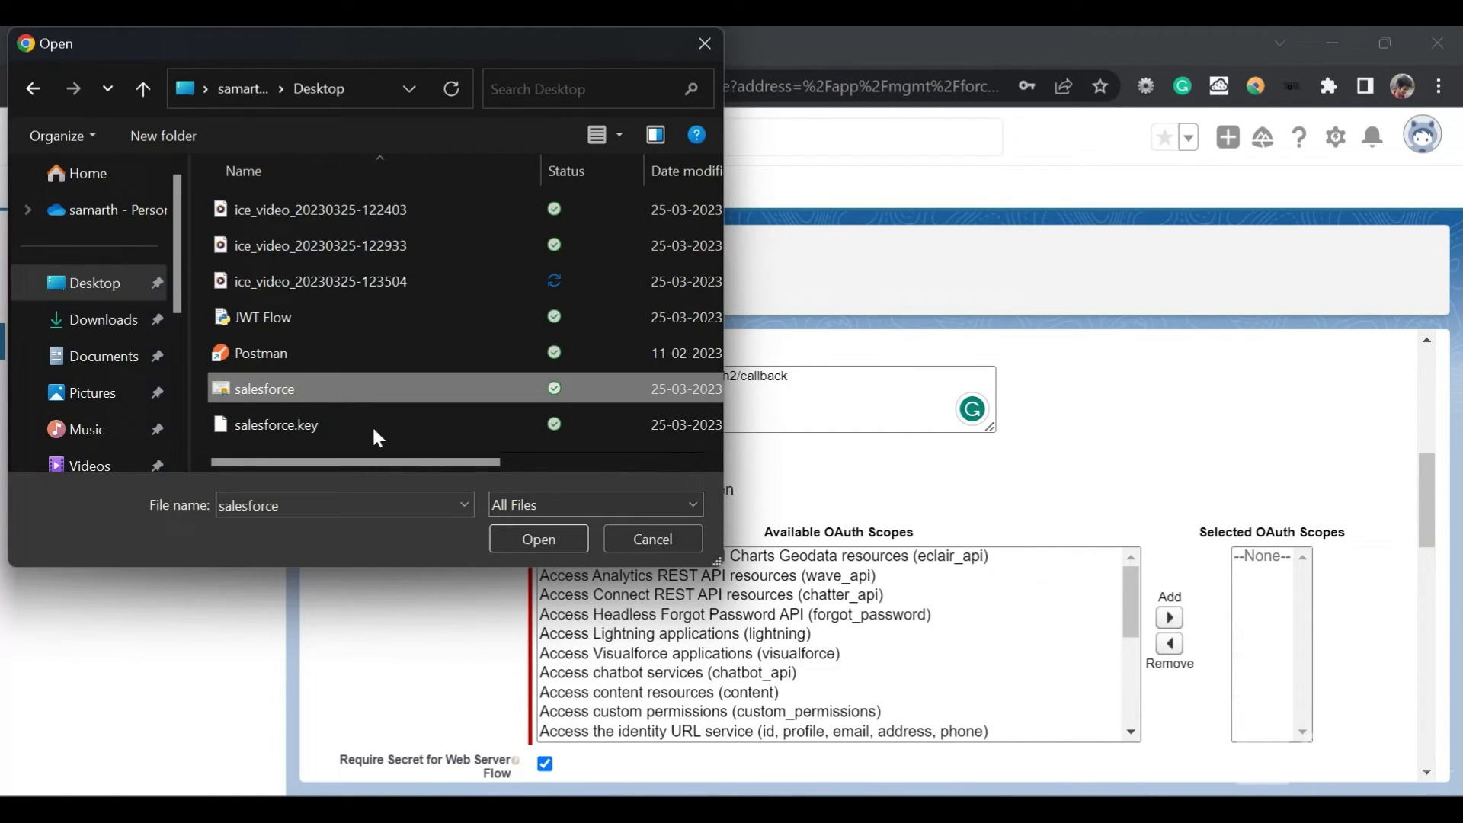
{"action": "left_click", "coordinate": [524, 536]}
{"action": "scroll", "coordinate": [751, 509], "scroll_direction": "down", "scroll_amount": 1}
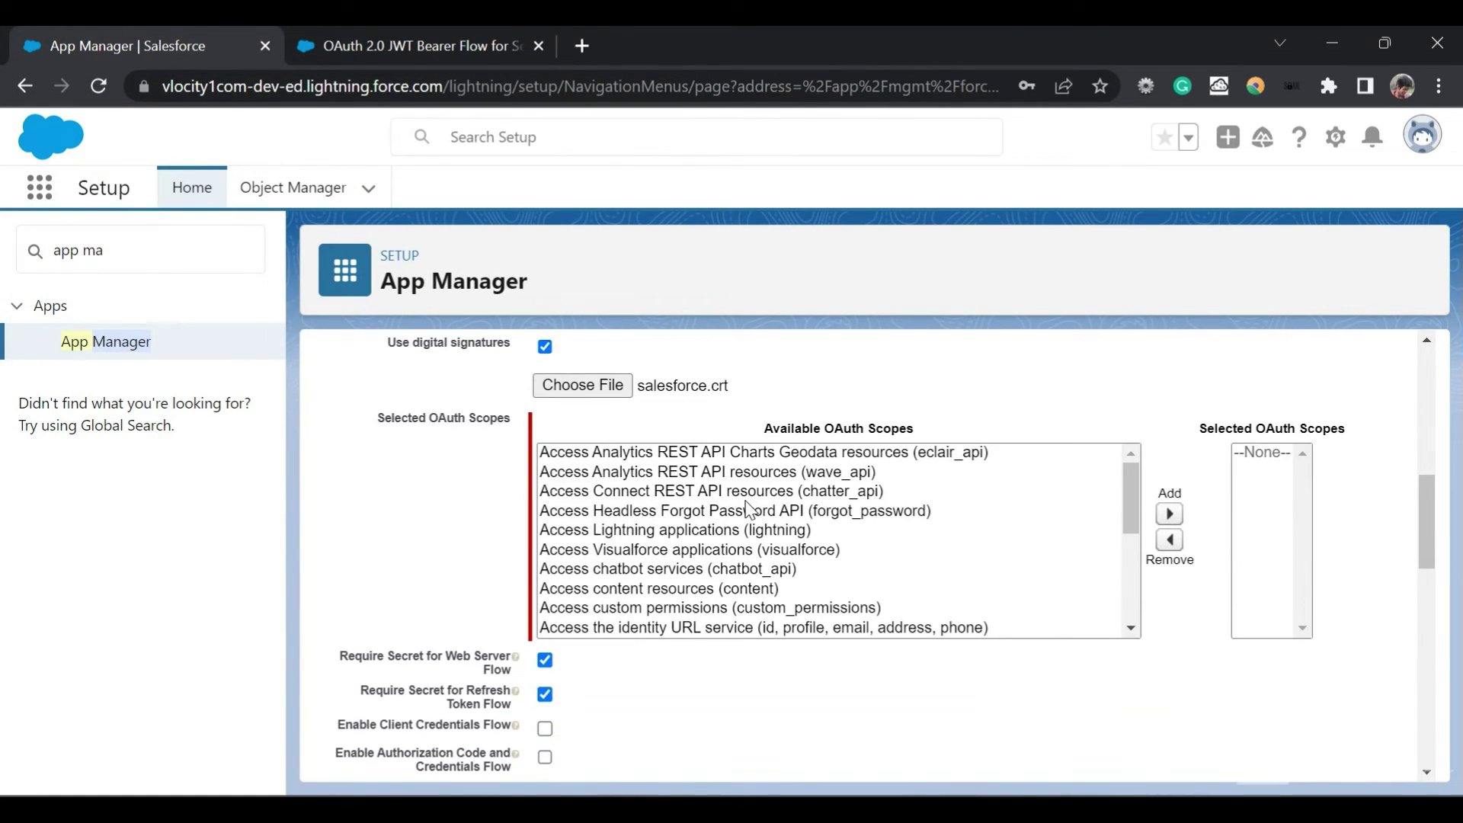
{"action": "scroll", "coordinate": [751, 509], "scroll_direction": "down", "scroll_amount": 3}
{"action": "scroll", "coordinate": [751, 509], "scroll_direction": "up", "scroll_amount": 3}
Add every available OAuth scope to the selected list and save the connected app.
{"action": "left_click_drag", "start_coordinate": [678, 457], "coordinate": [693, 631]}
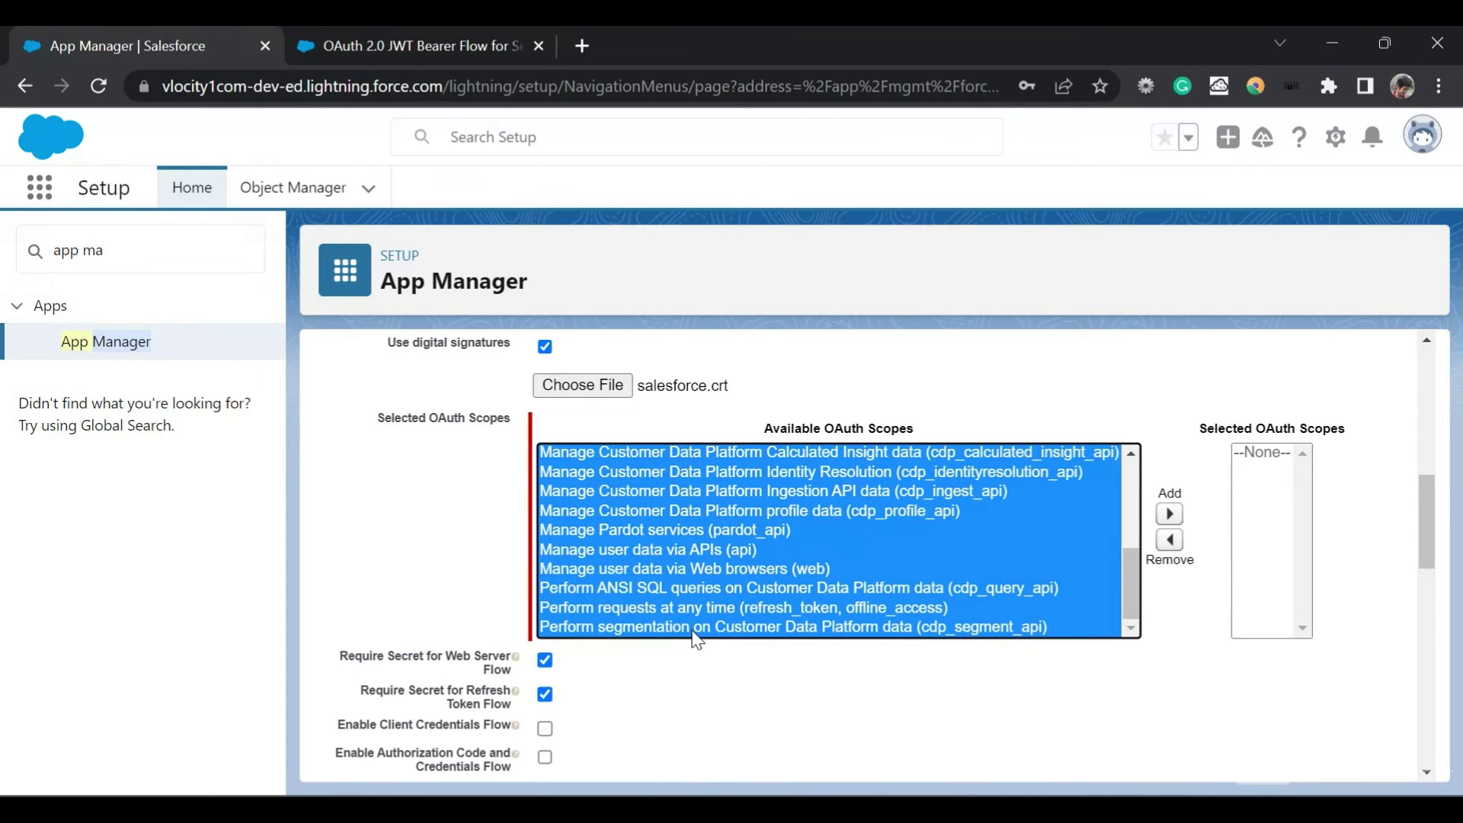
{"action": "left_click", "coordinate": [1168, 516]}
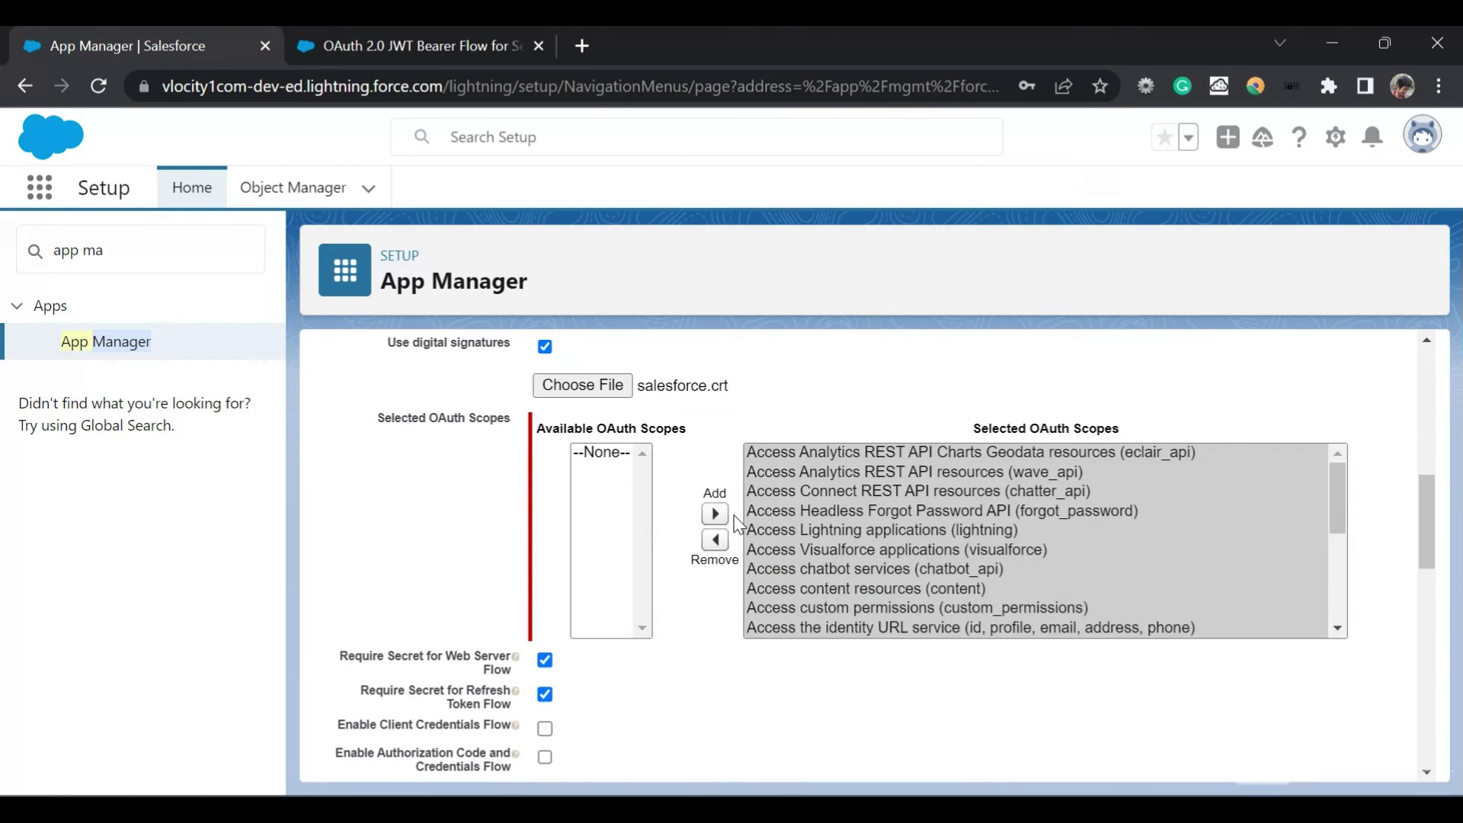
{"action": "scroll", "coordinate": [639, 448], "scroll_direction": "down", "scroll_amount": 2}
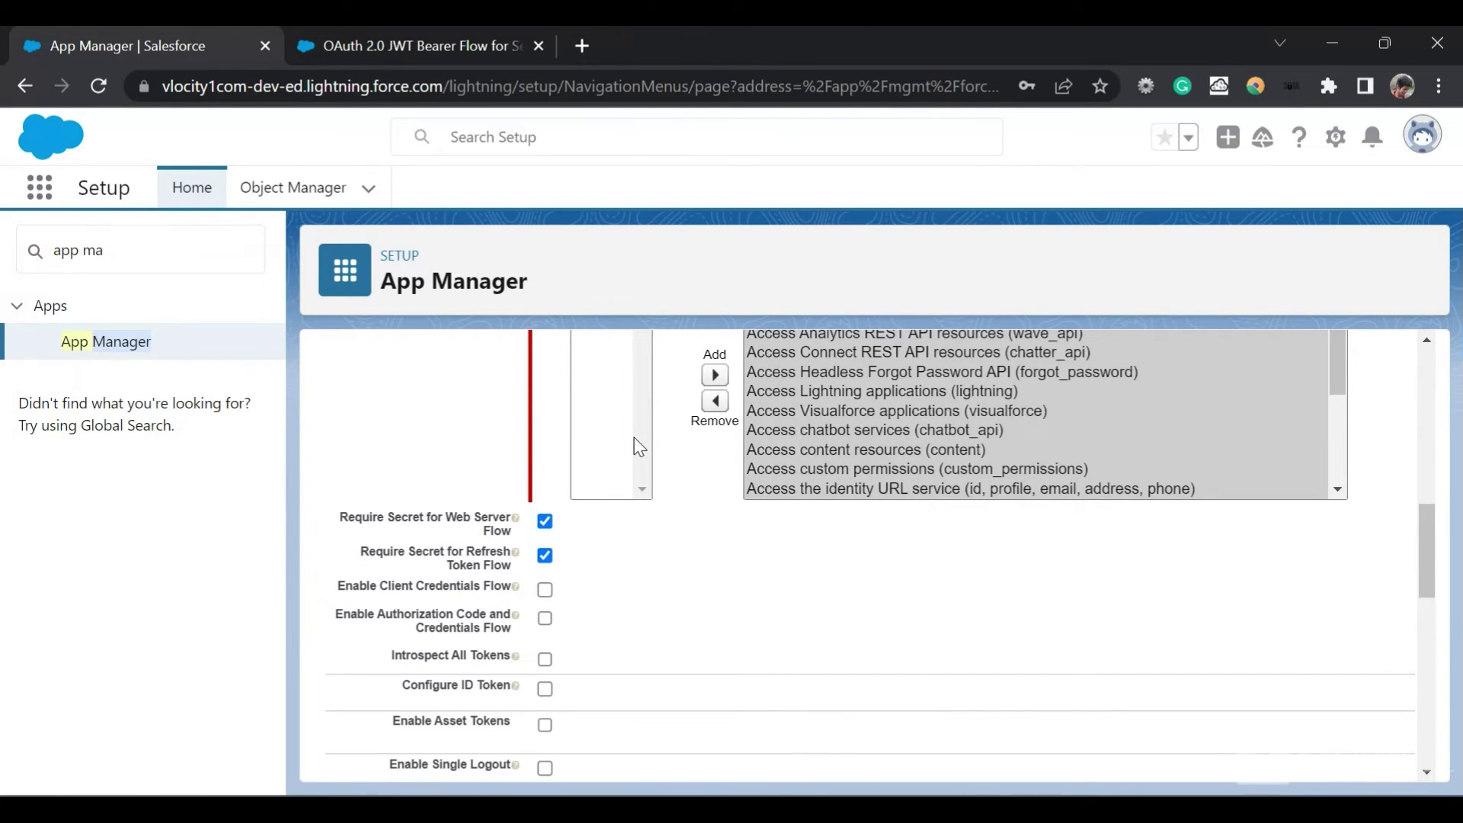
{"action": "scroll", "coordinate": [639, 448], "scroll_direction": "down", "scroll_amount": 10}
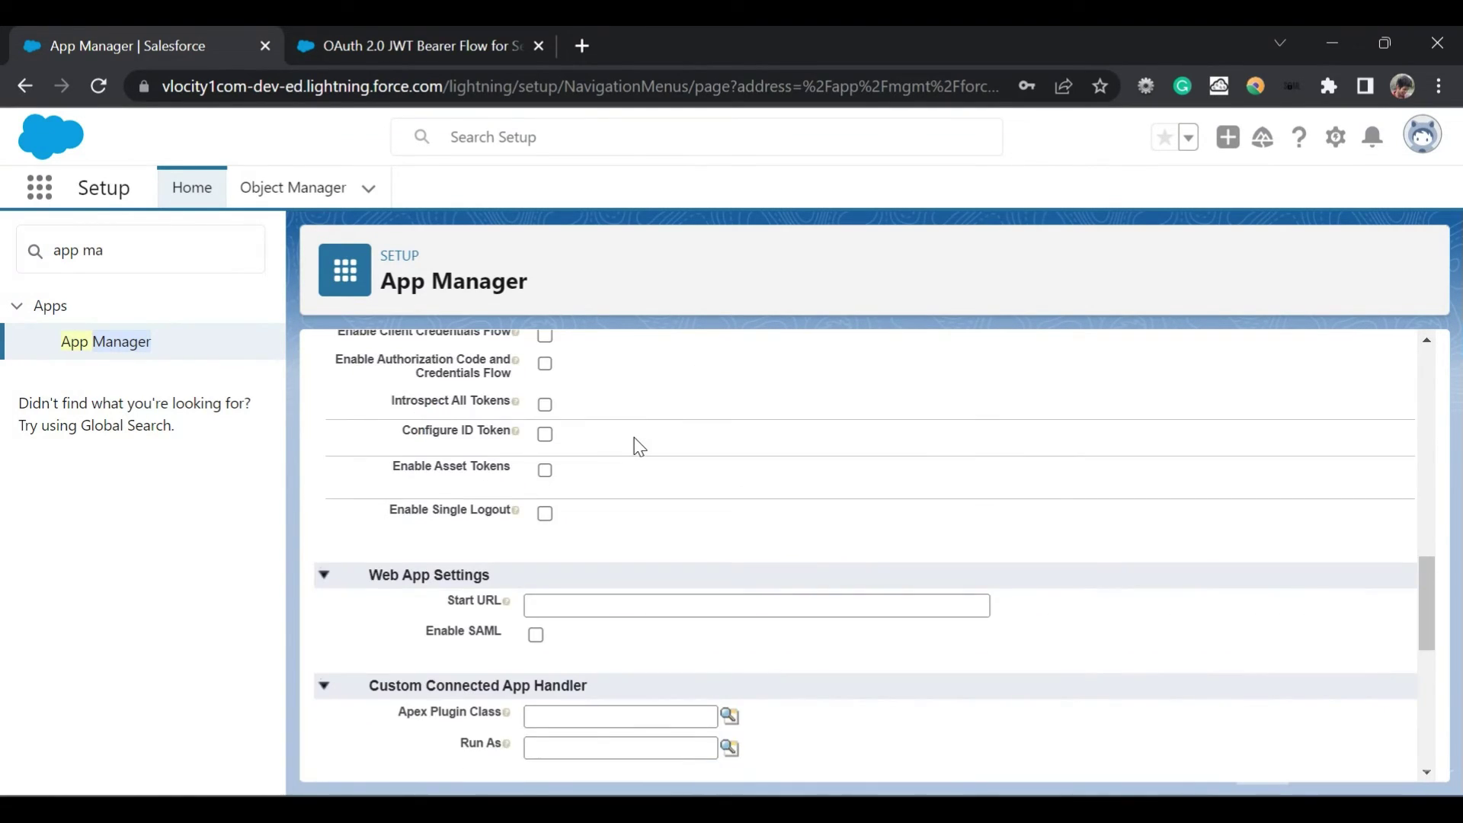
{"action": "scroll", "coordinate": [638, 448], "scroll_direction": "up", "scroll_amount": 15}
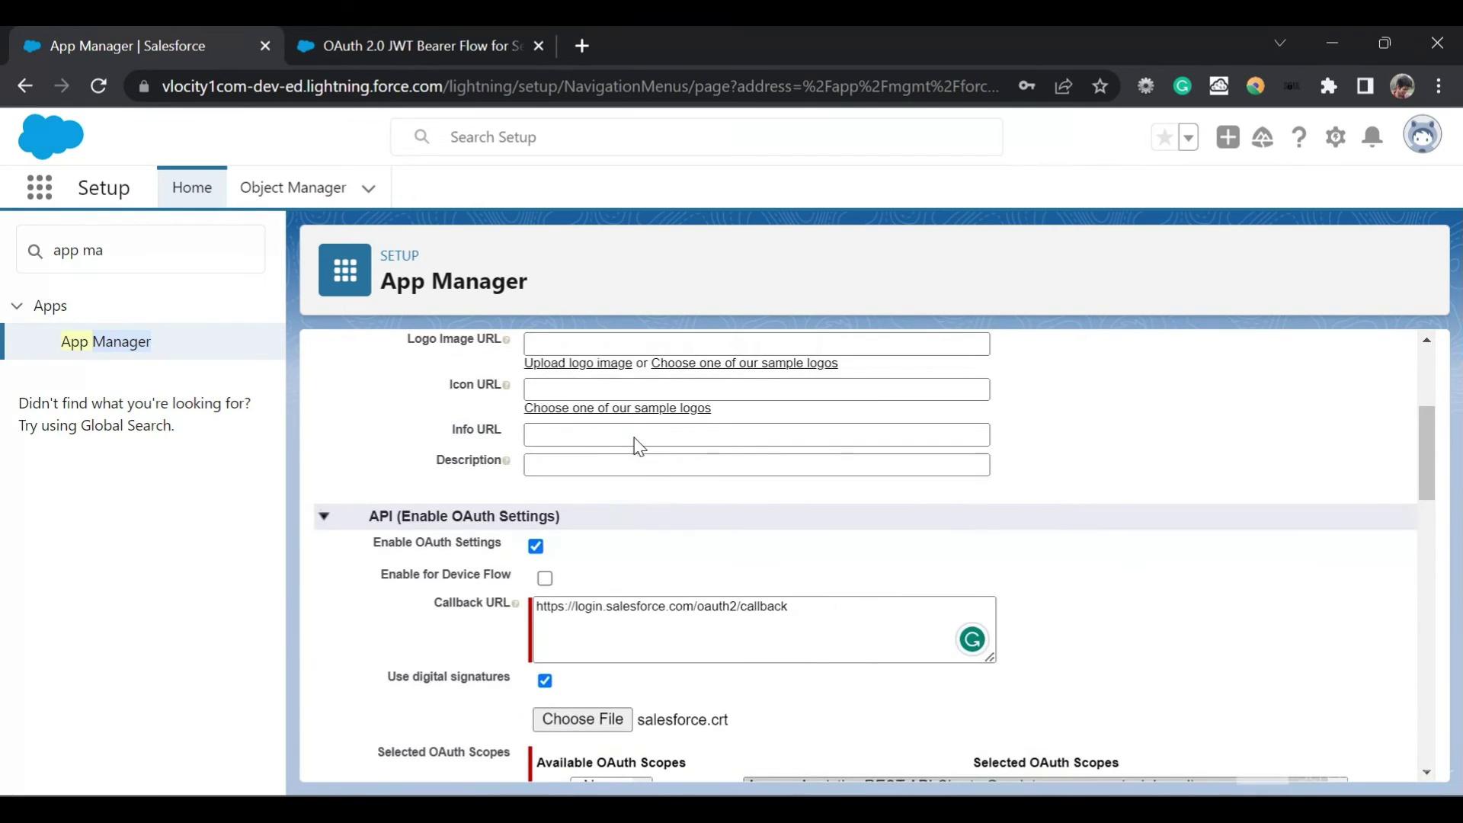
{"action": "left_click", "coordinate": [677, 411]}
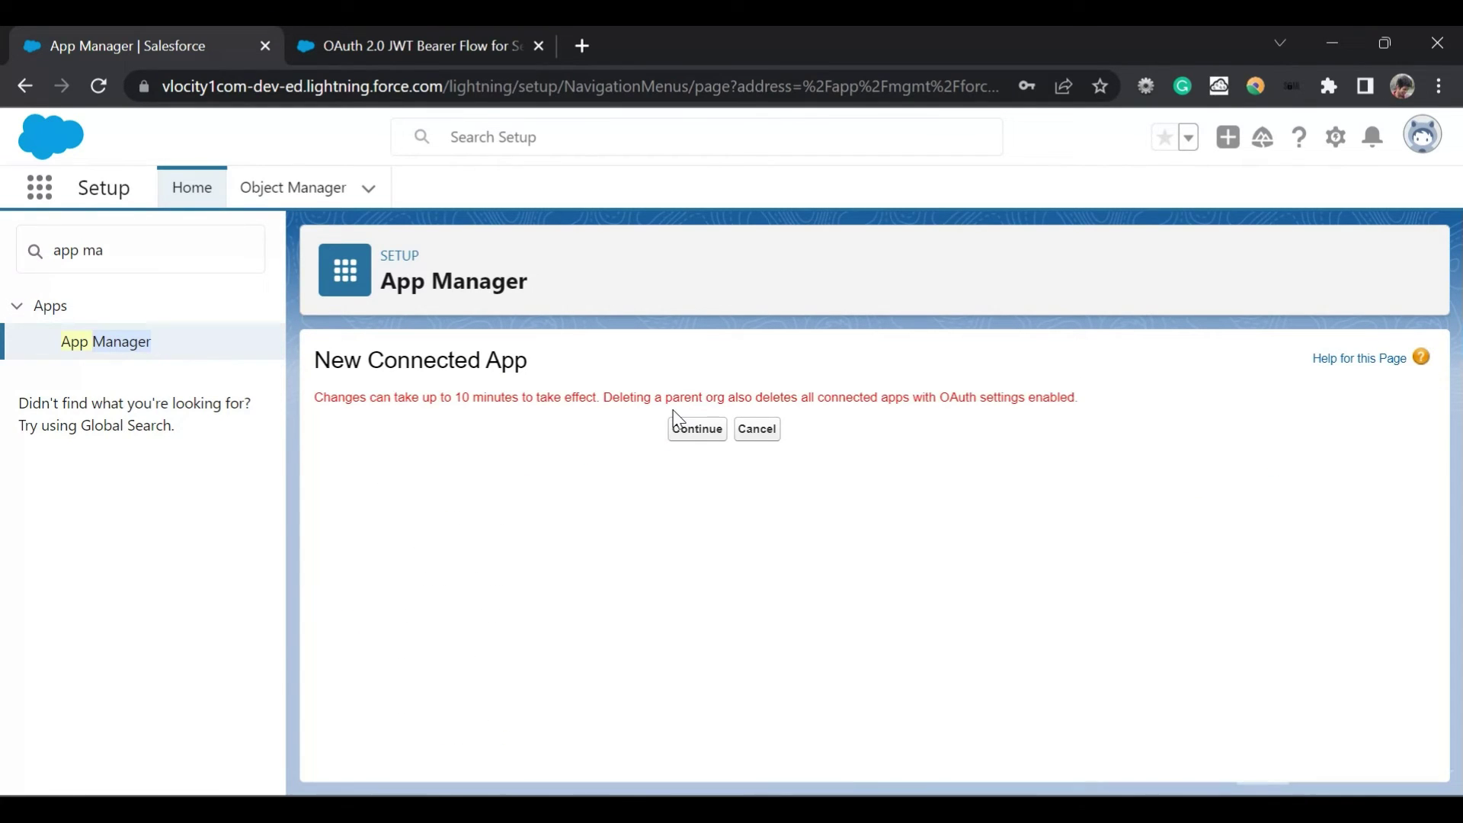
Continue past the warning to the JWT flow test123 detail page listing its OAuth scopes.
{"action": "left_click", "coordinate": [691, 436]}
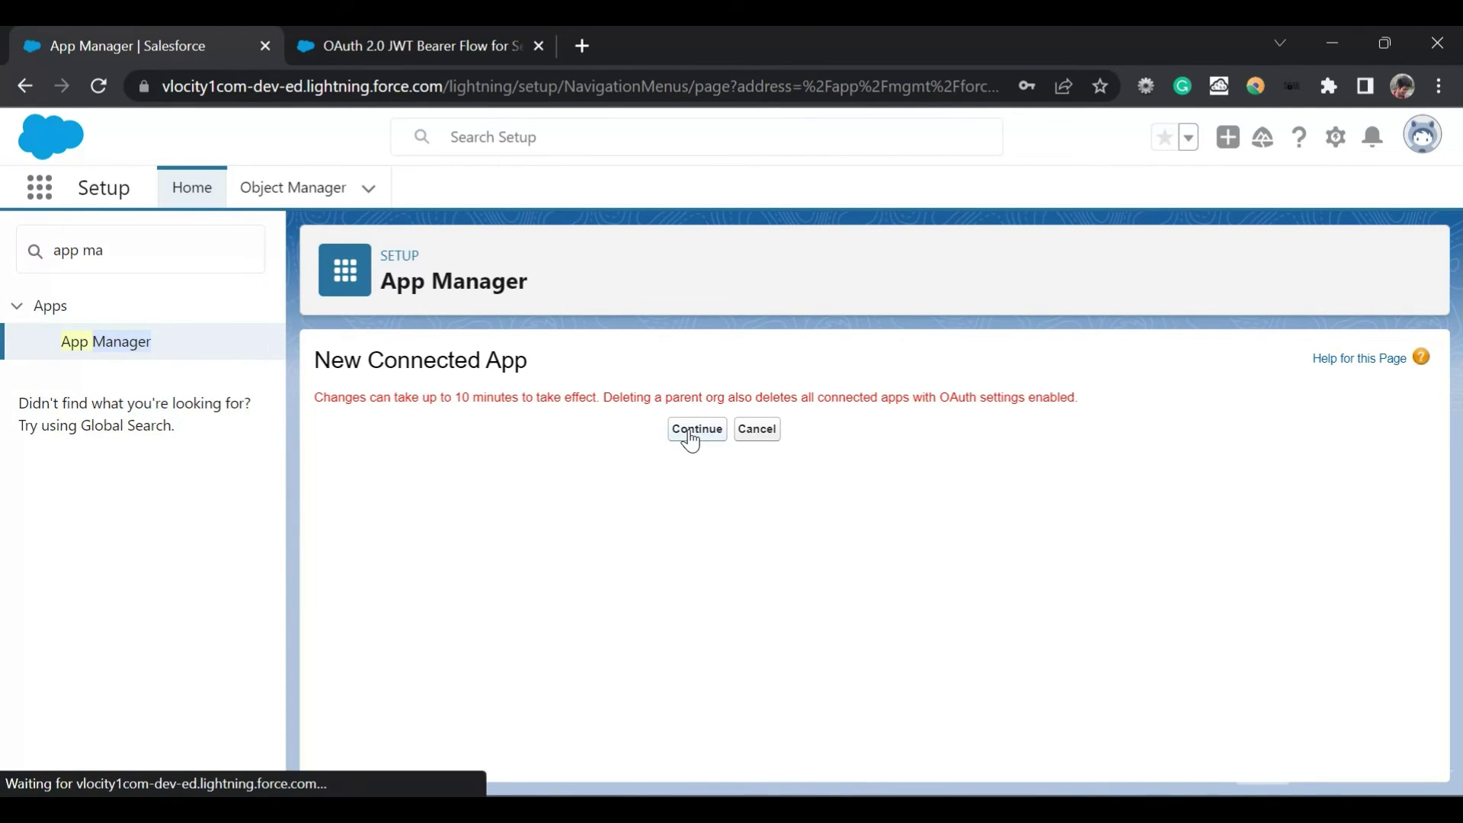
{"action": "scroll", "coordinate": [657, 598], "scroll_direction": "down", "scroll_amount": 4}
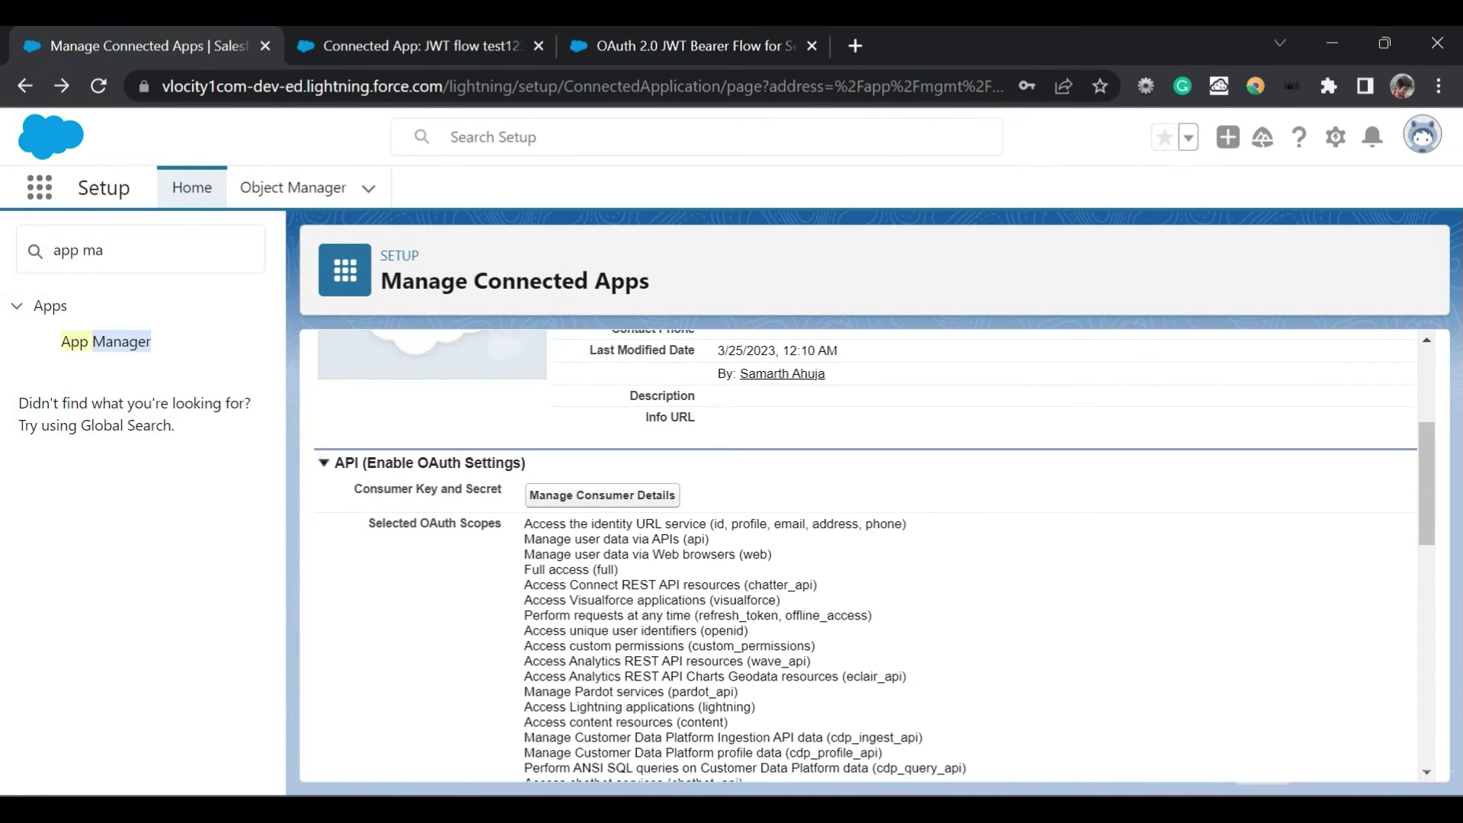
Return to JWT Flow.py and go over the claim set's ISSUER and SUBJECT username.
{"action": "mouse_move", "coordinate": [899, 793]}
{"action": "left_click", "coordinate": [899, 686]}
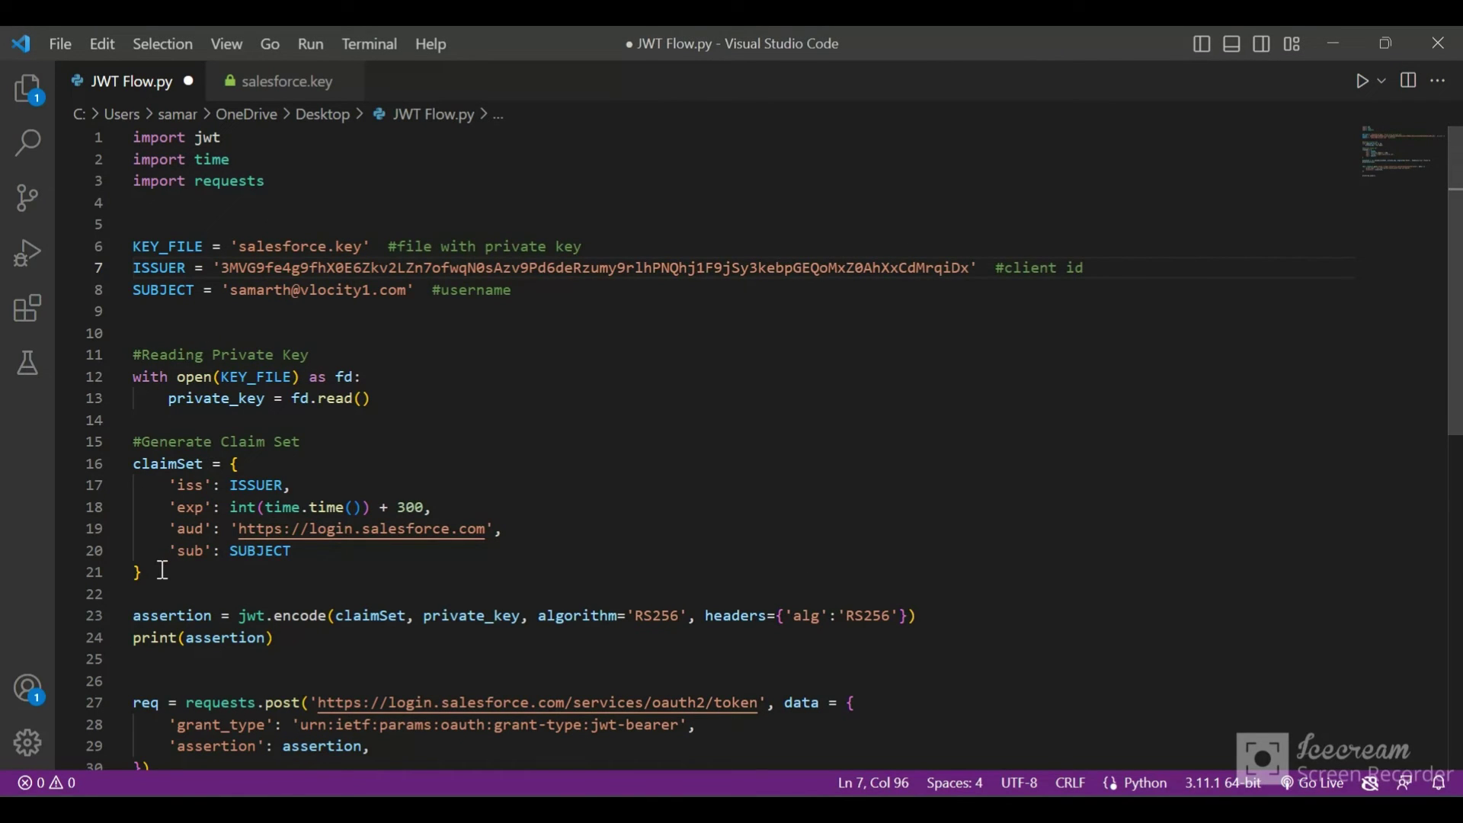
{"action": "left_click_drag", "start_coordinate": [163, 570], "coordinate": [132, 442]}
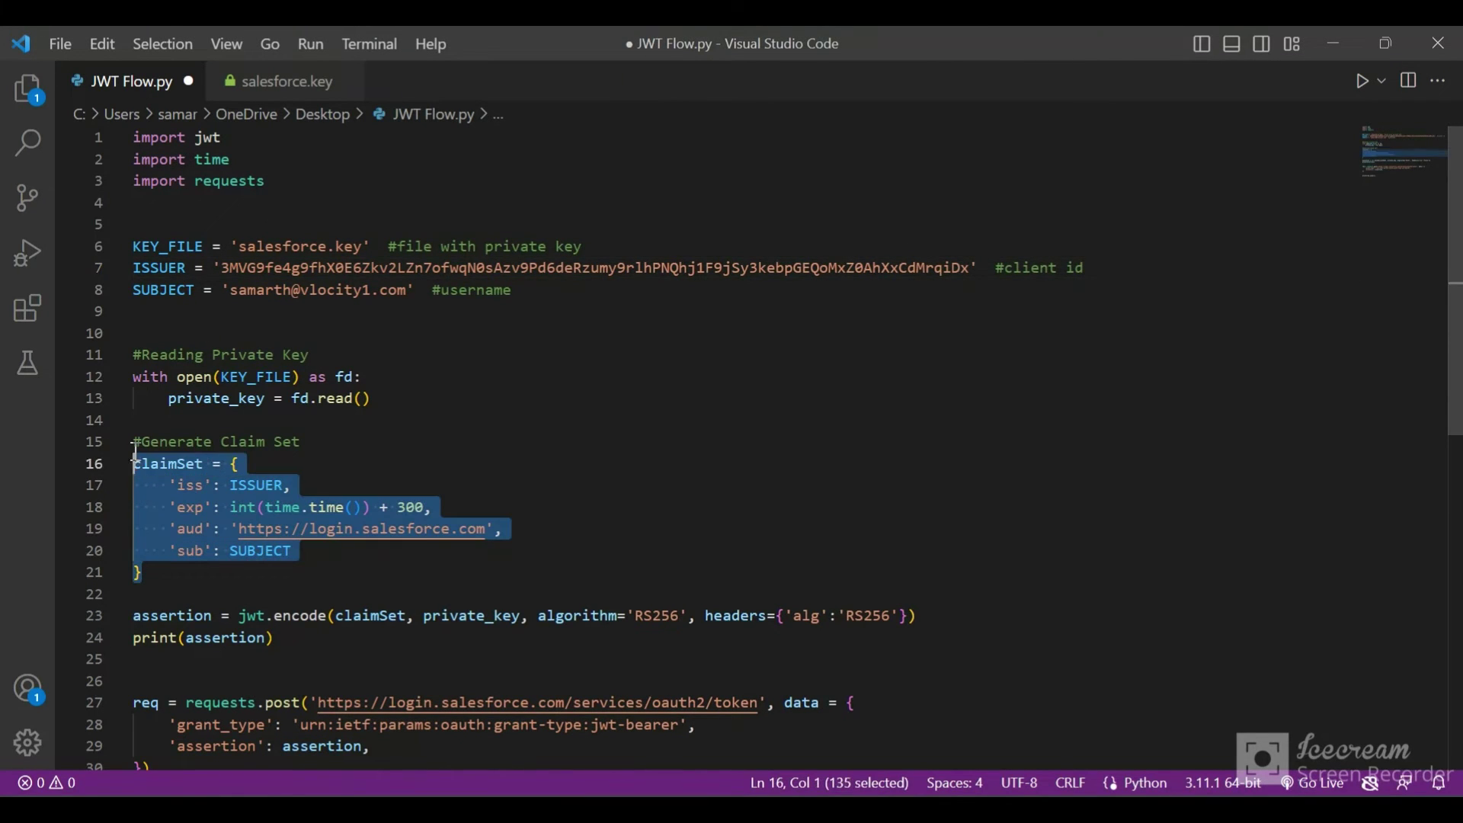
{"action": "double_click", "coordinate": [263, 483]}
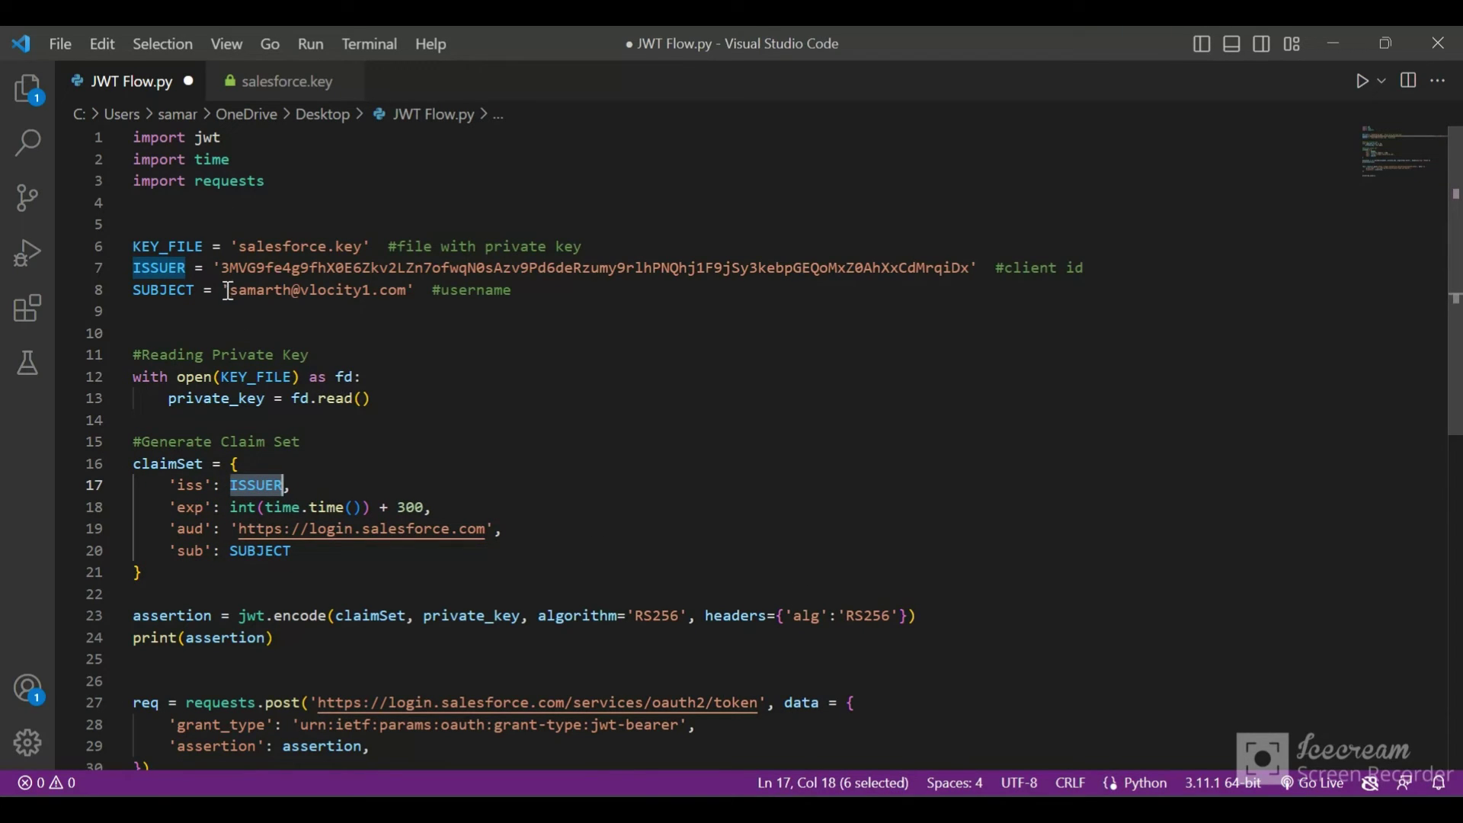
{"action": "left_click_drag", "start_coordinate": [231, 290], "coordinate": [407, 292]}
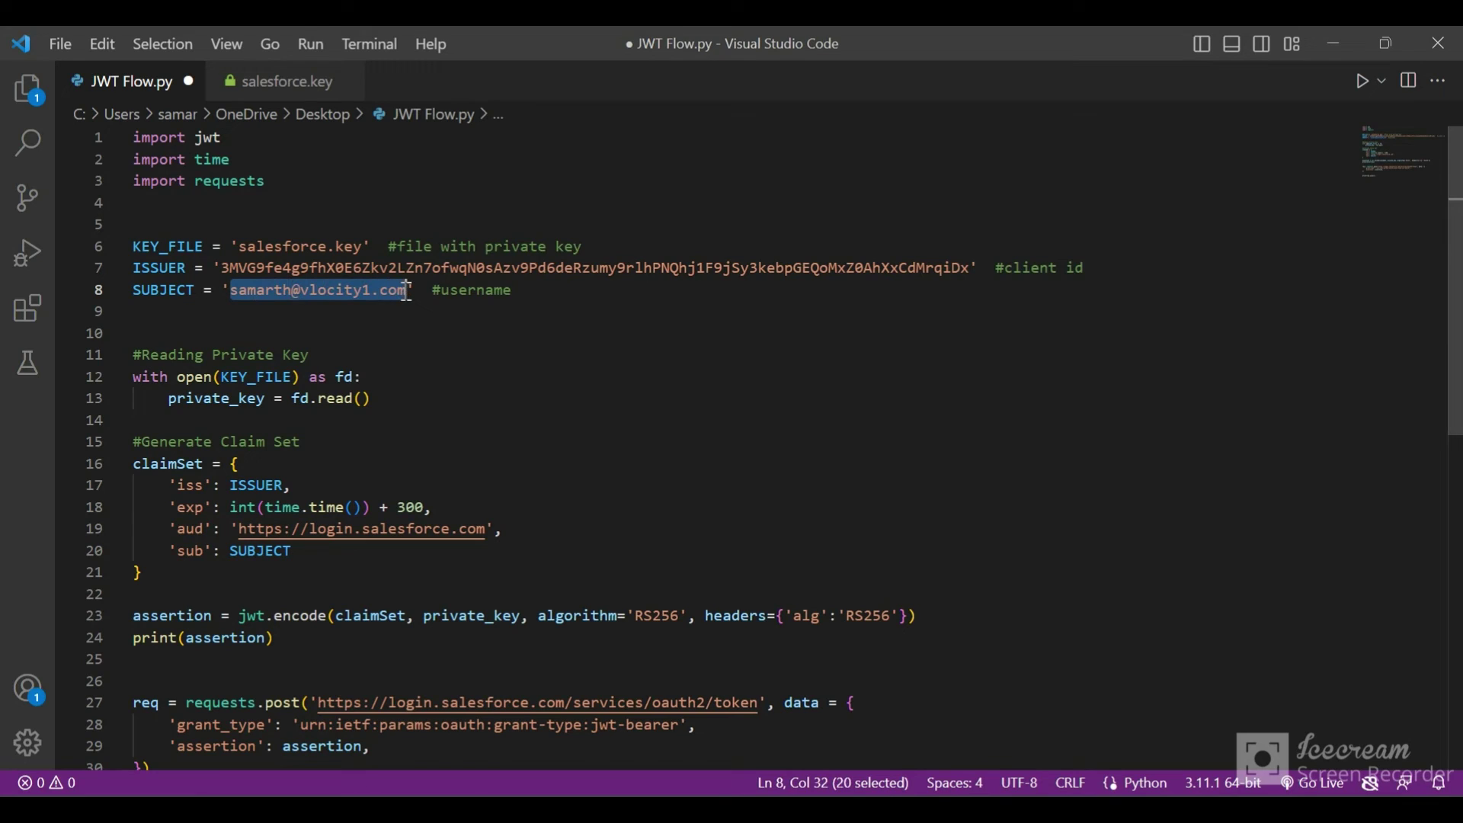
Go over the code that reads the private key, then open the salesforce.key file.
{"action": "mouse_move", "coordinate": [233, 248]}
{"action": "left_mouse_down"}
{"action": "mouse_move", "coordinate": [360, 248]}
{"action": "mouse_move", "coordinate": [239, 250]}
{"action": "left_mouse_up"}
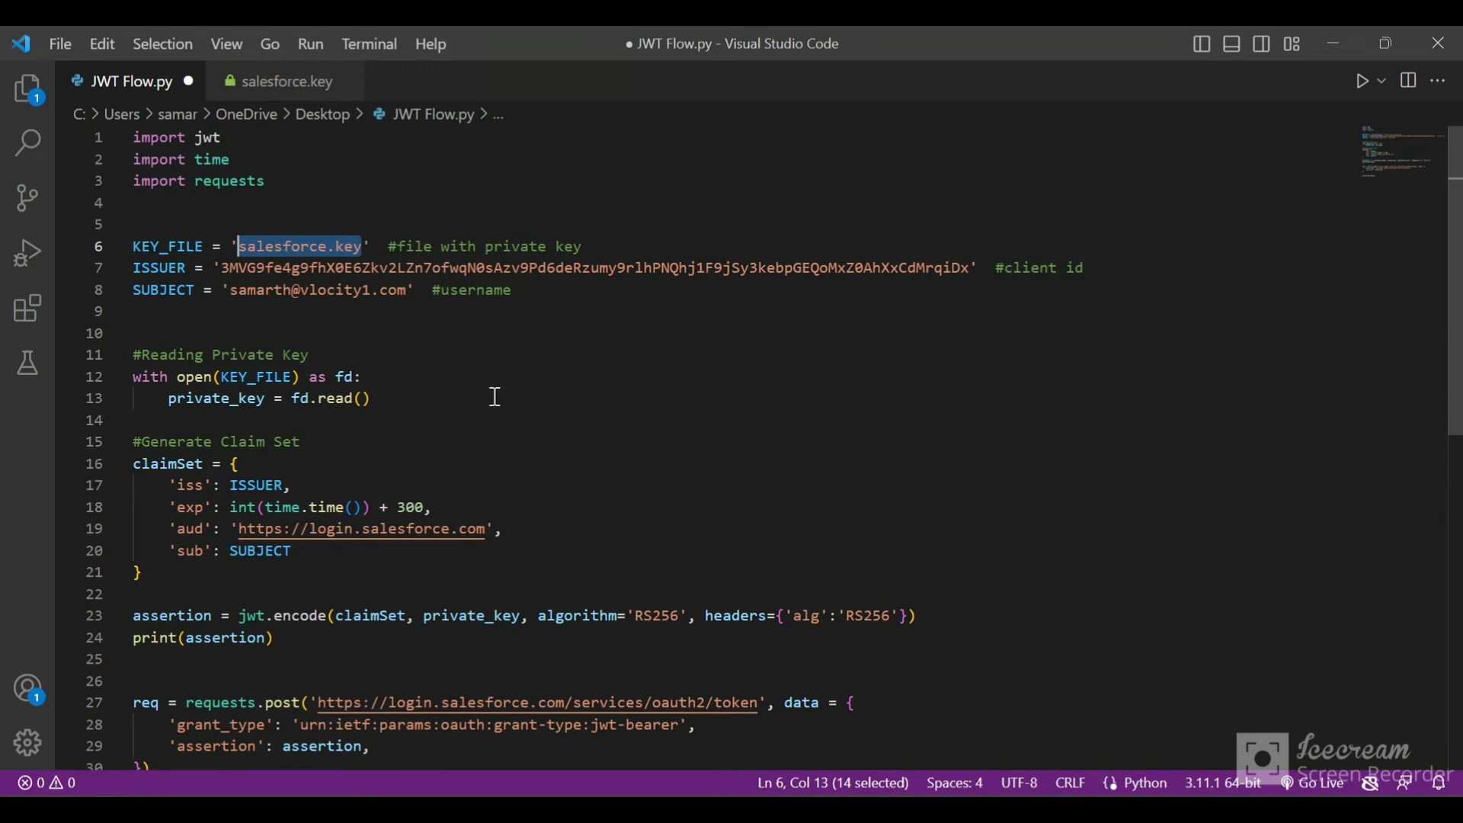
{"action": "left_click_drag", "start_coordinate": [375, 400], "coordinate": [135, 357]}
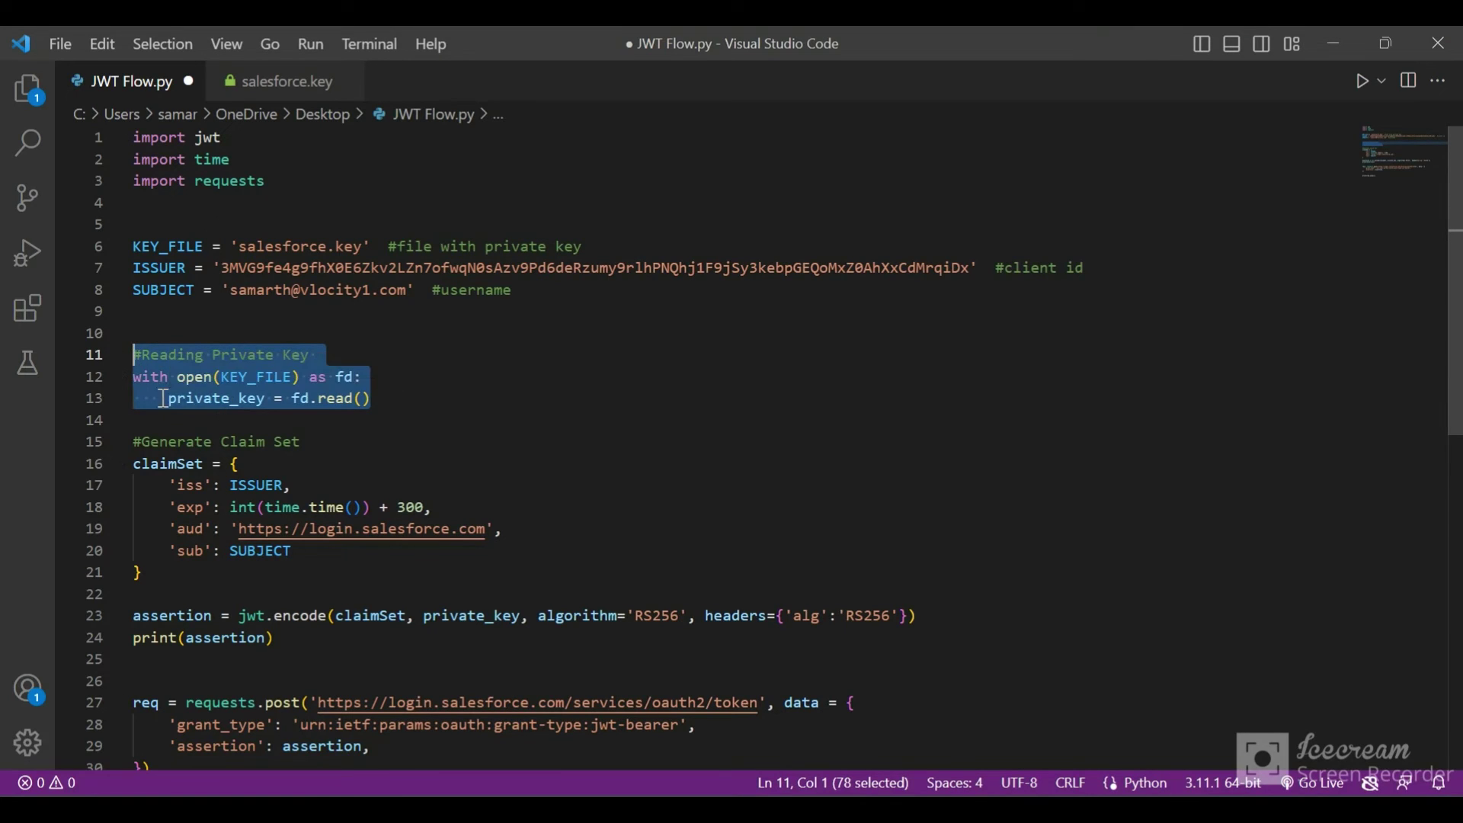
{"action": "left_click", "coordinate": [229, 424]}
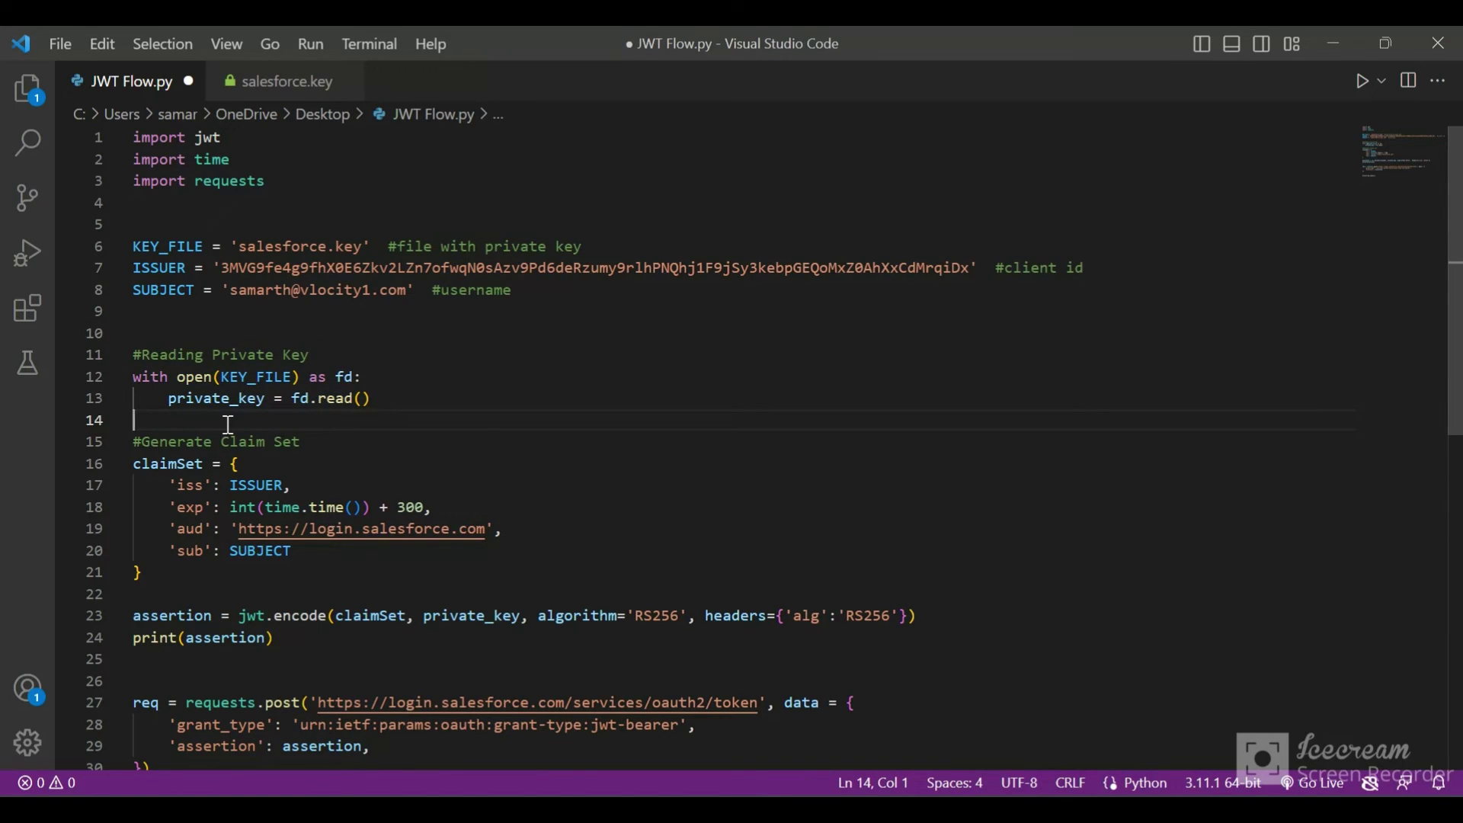
{"action": "left_click", "coordinate": [251, 81]}
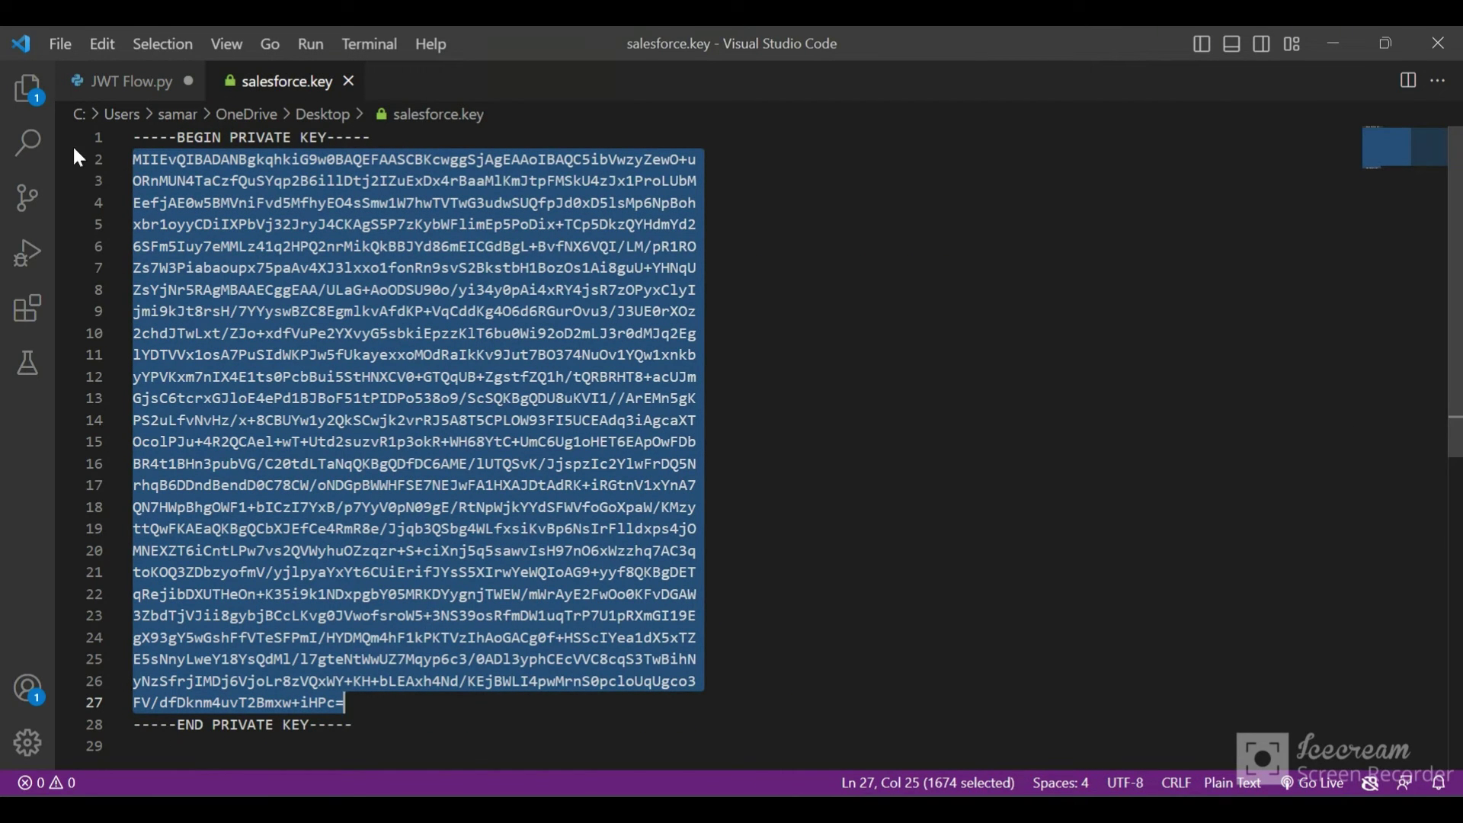
Back in JWT Flow.py, highlight the private_key variable and the Generate Claim Set block.
{"action": "left_click", "coordinate": [122, 81]}
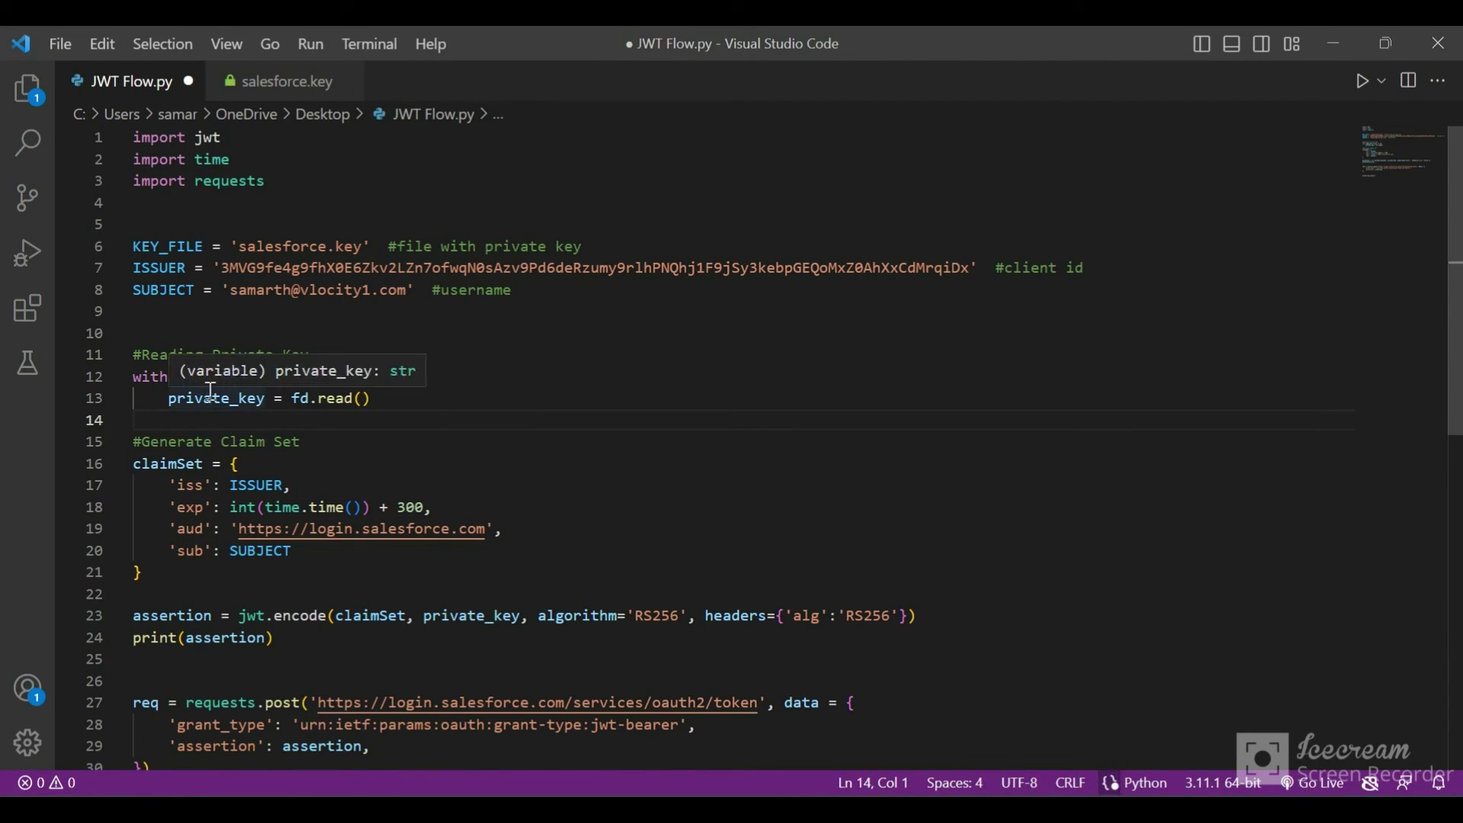
{"action": "double_click", "coordinate": [211, 392]}
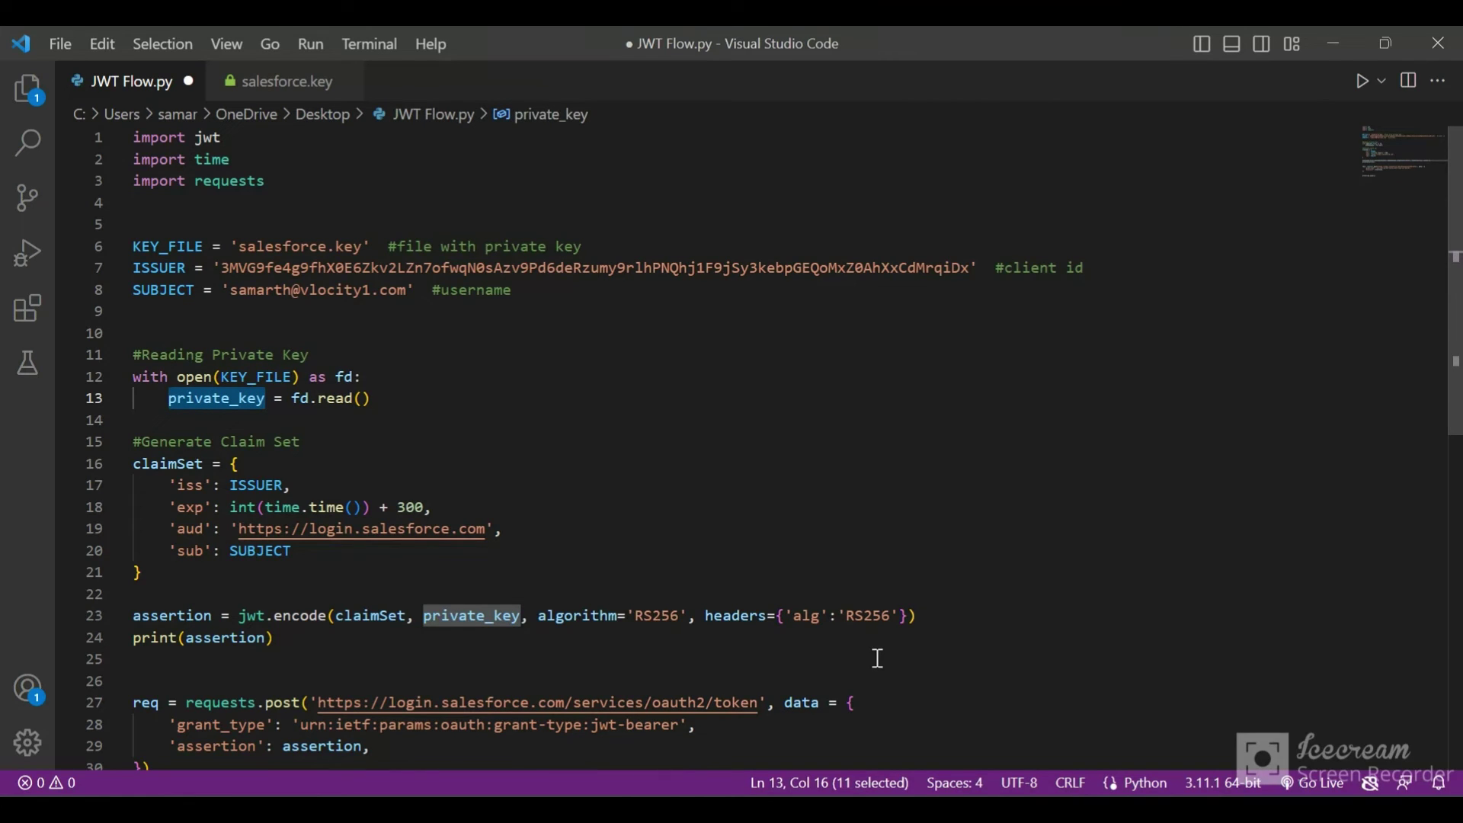
{"action": "scroll", "coordinate": [878, 659], "scroll_direction": "down", "scroll_amount": 2}
{"action": "scroll", "coordinate": [366, 467], "scroll_direction": "up", "scroll_amount": 1}
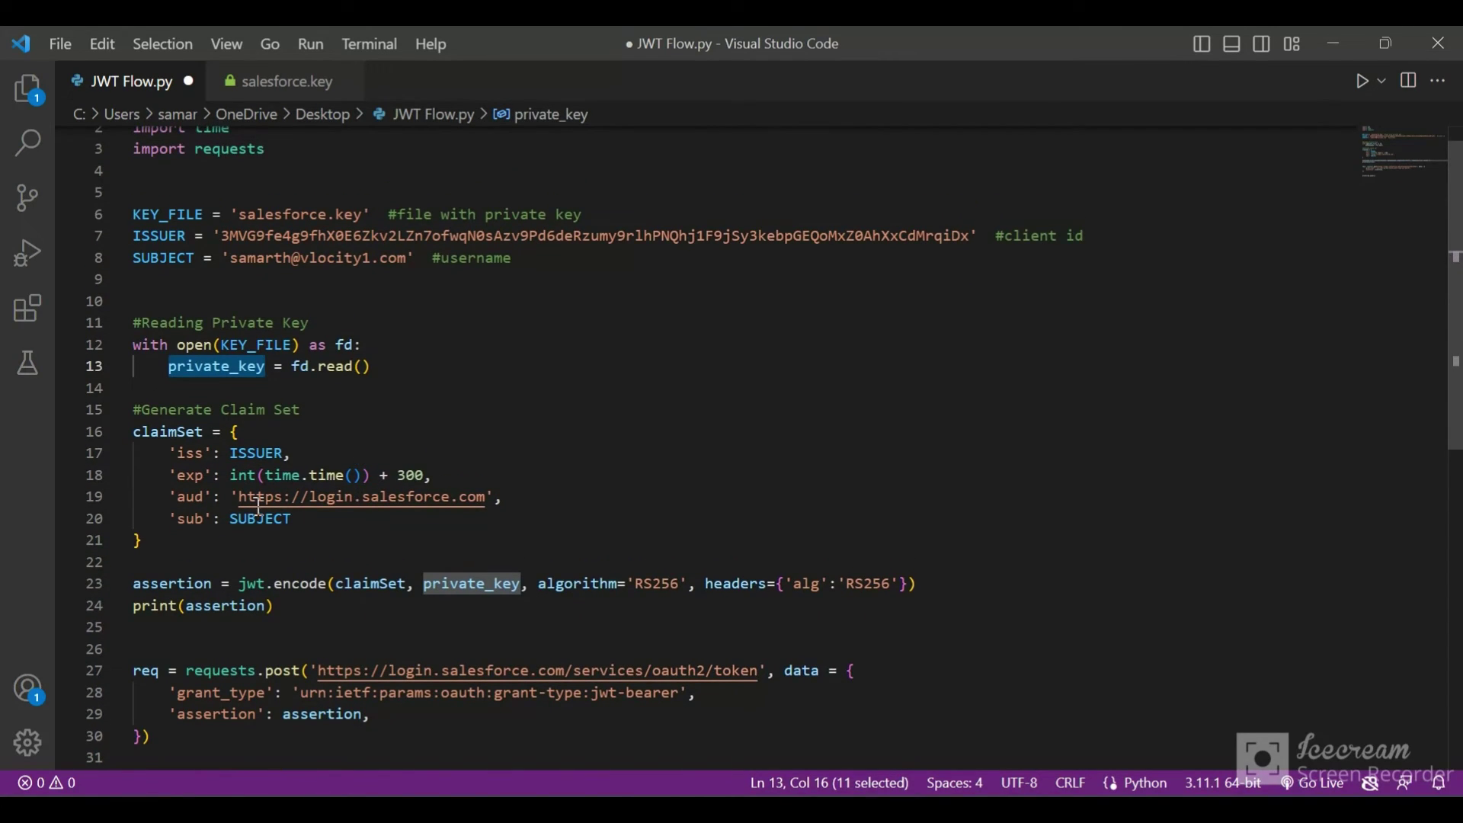
{"action": "left_click_drag", "start_coordinate": [142, 543], "coordinate": [134, 413]}
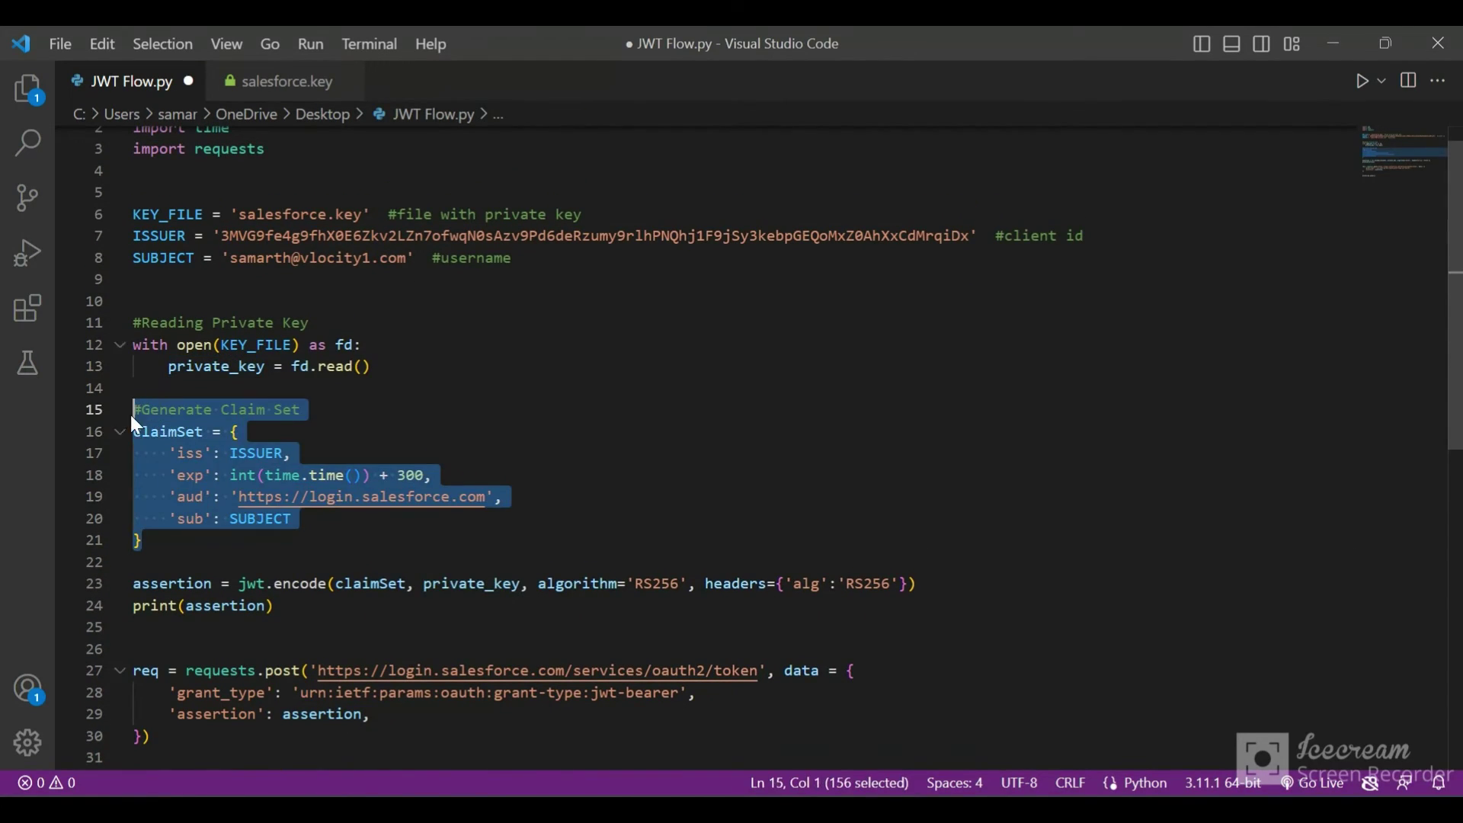
{"action": "scroll", "coordinate": [129, 412], "scroll_direction": "up", "scroll_amount": 1}
{"action": "scroll", "coordinate": [309, 389], "scroll_direction": "down", "scroll_amount": 3}
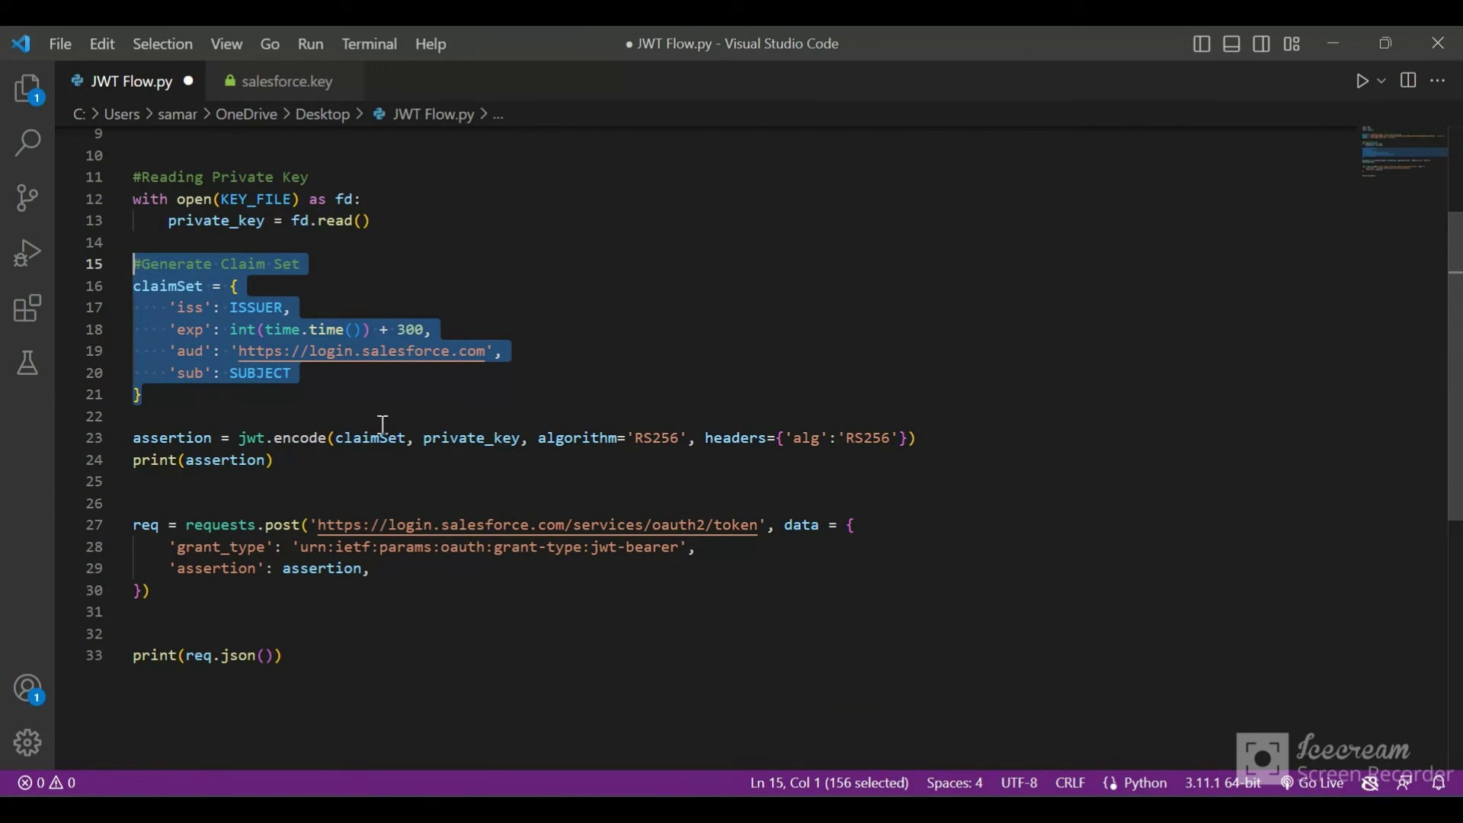
Mark the jwt.encode call's headers, claimSet, private_key and algorithm arguments.
{"action": "left_click_drag", "start_coordinate": [706, 440], "coordinate": [913, 440]}
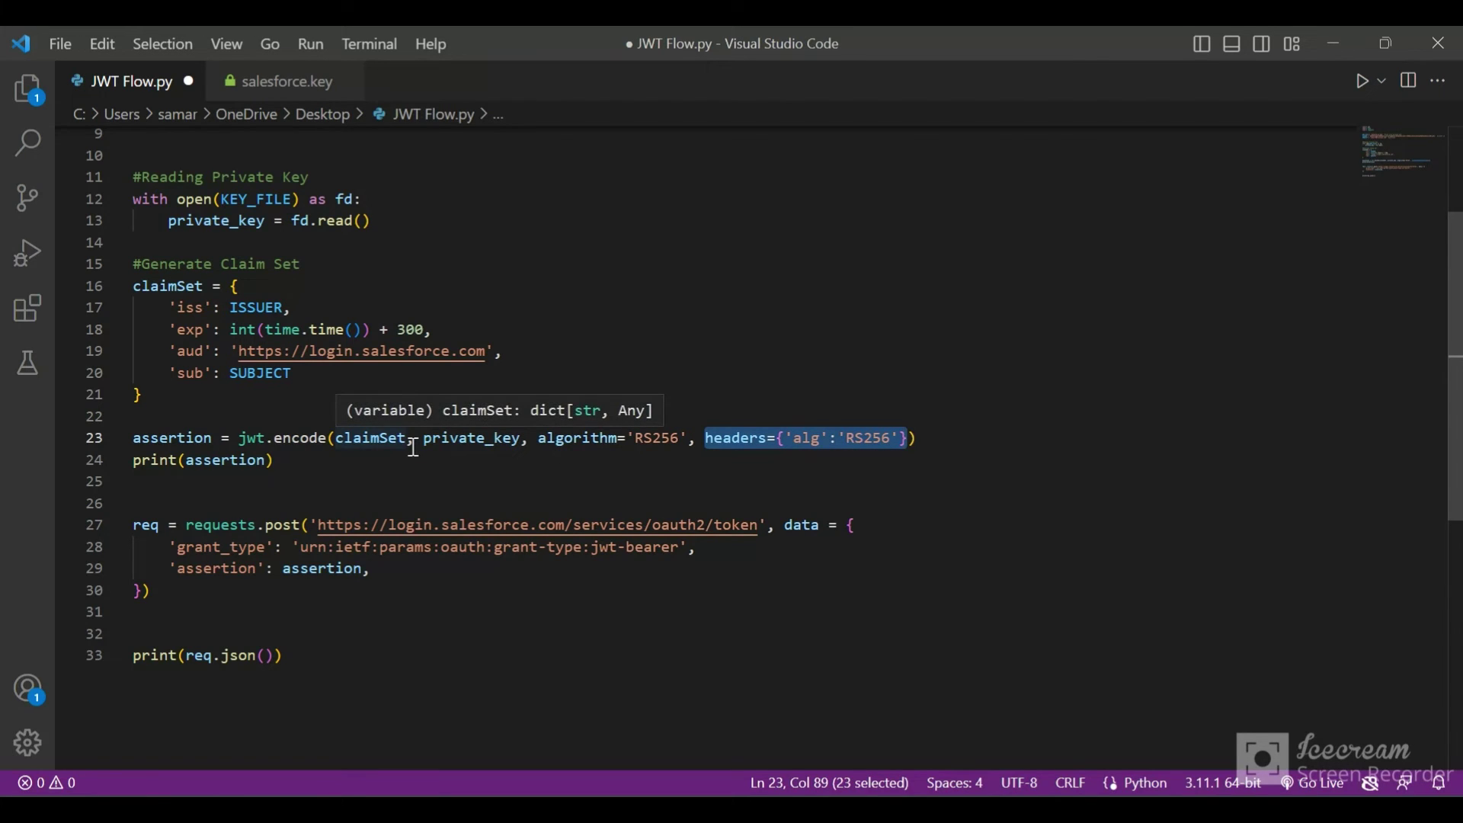
{"action": "scroll", "coordinate": [414, 447], "scroll_direction": "up", "scroll_amount": 1}
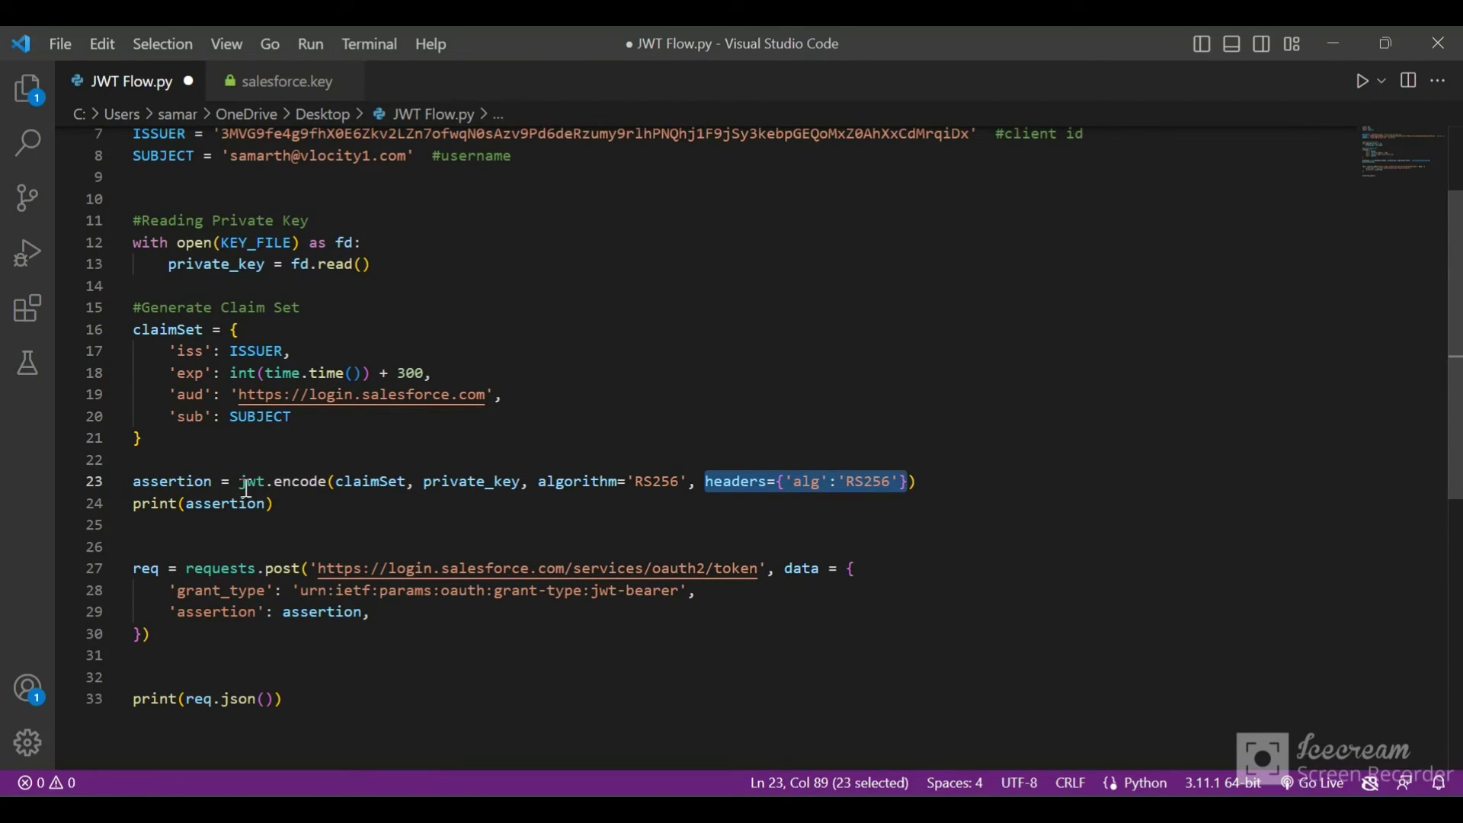
{"action": "left_click_drag", "start_coordinate": [246, 488], "coordinate": [328, 488]}
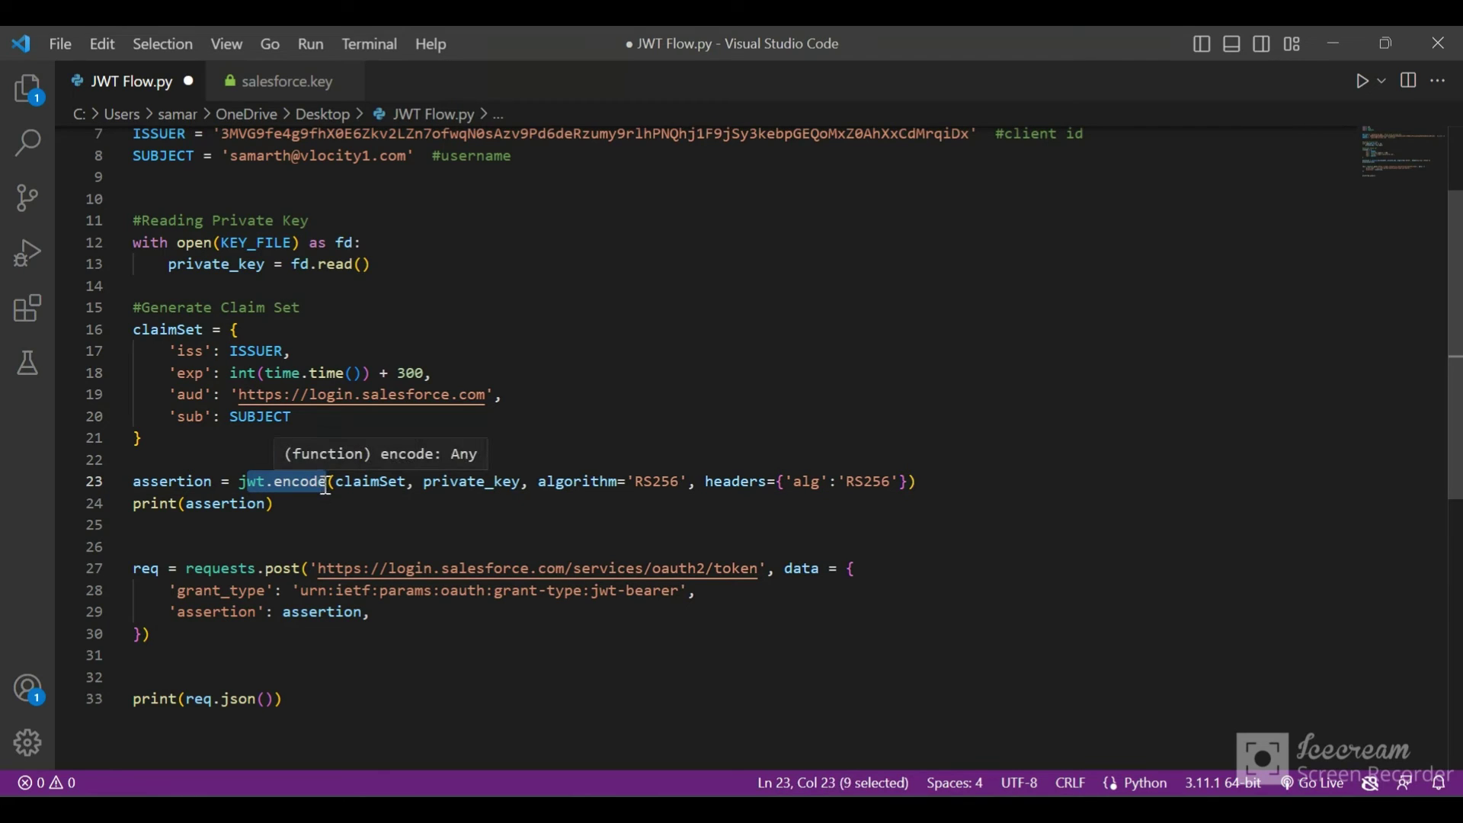
{"action": "double_click", "coordinate": [358, 483]}
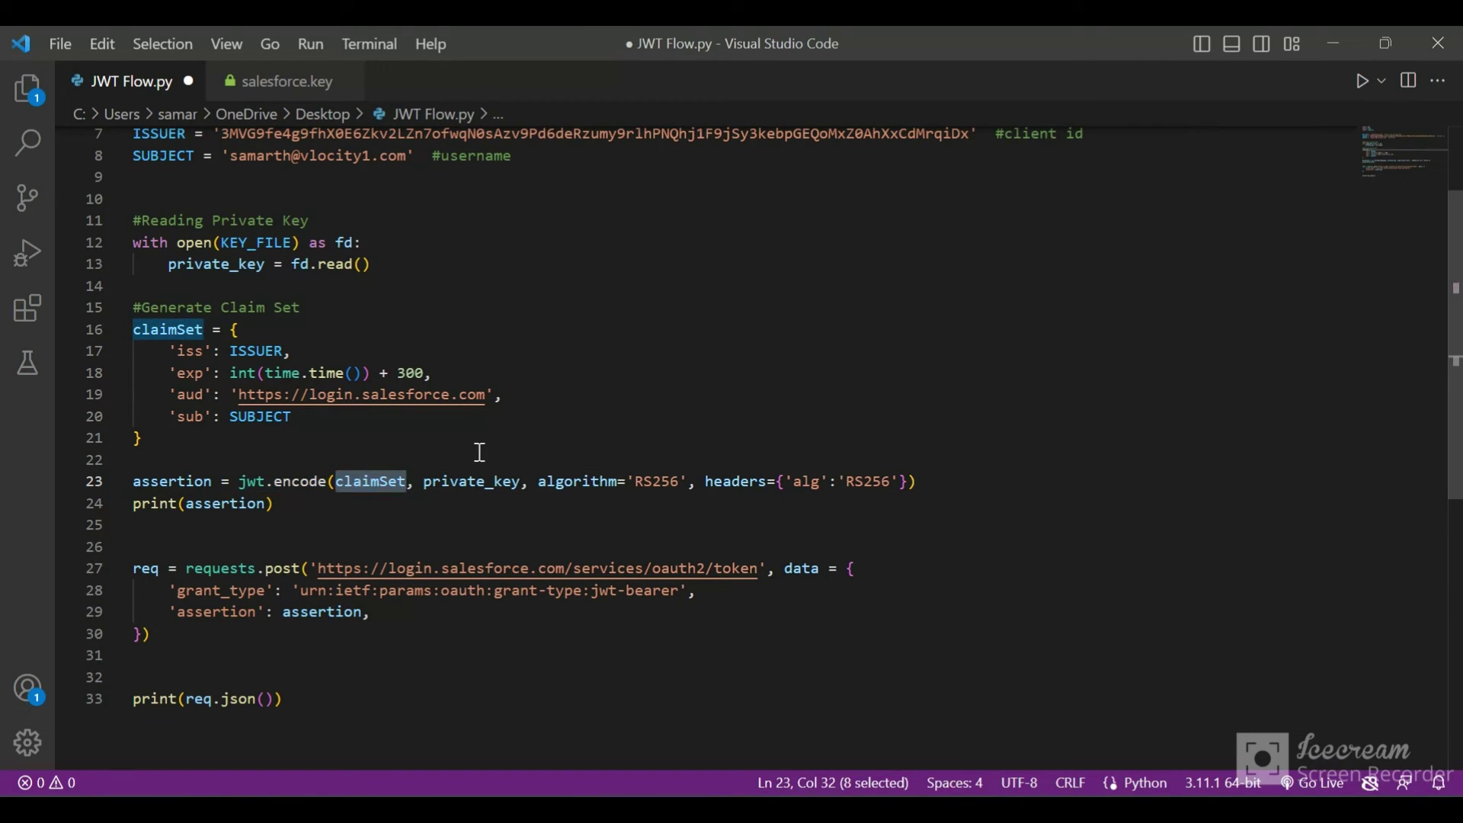
{"action": "double_click", "coordinate": [472, 482]}
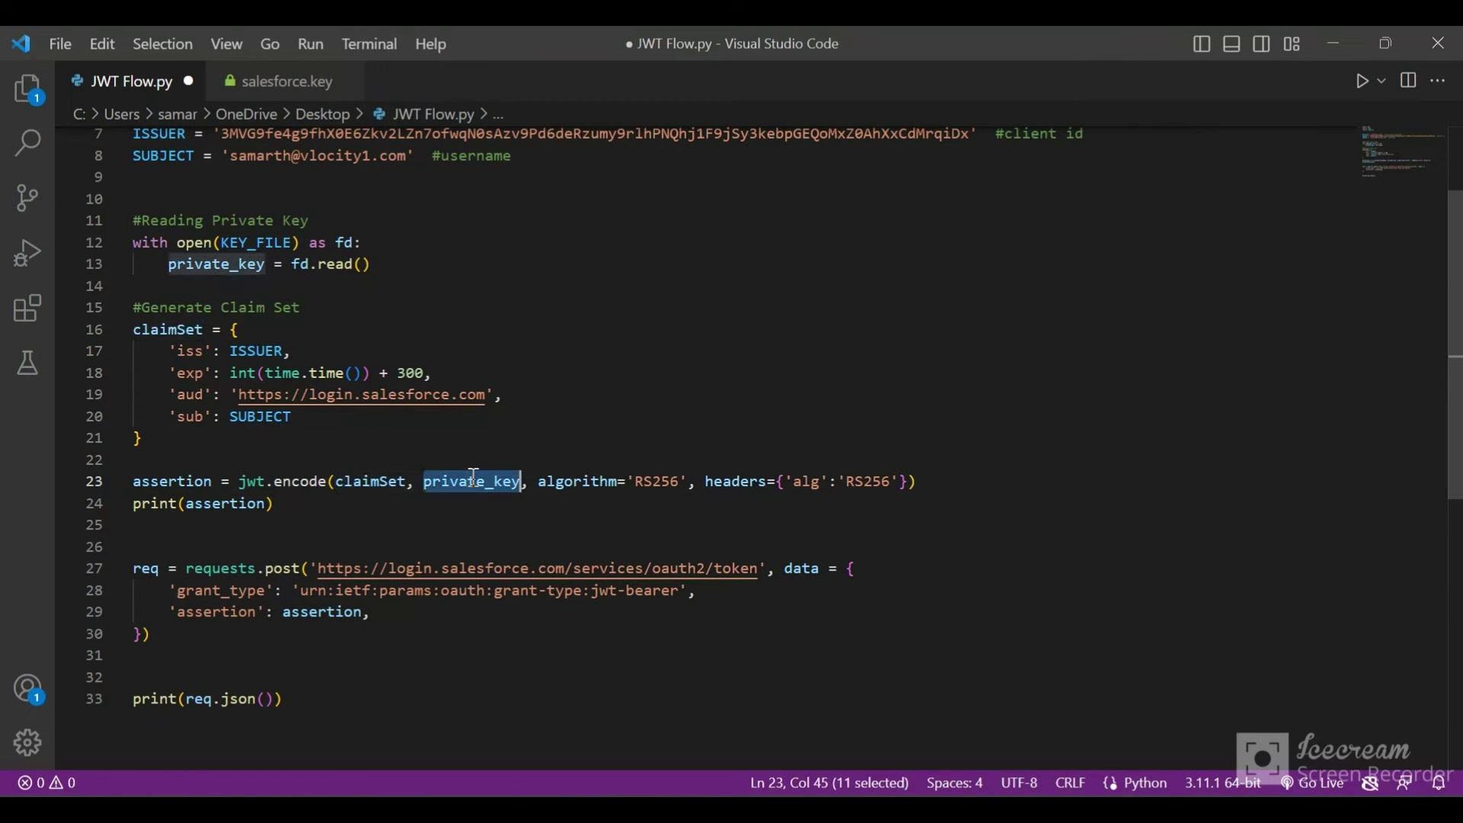
{"action": "double_click", "coordinate": [552, 483]}
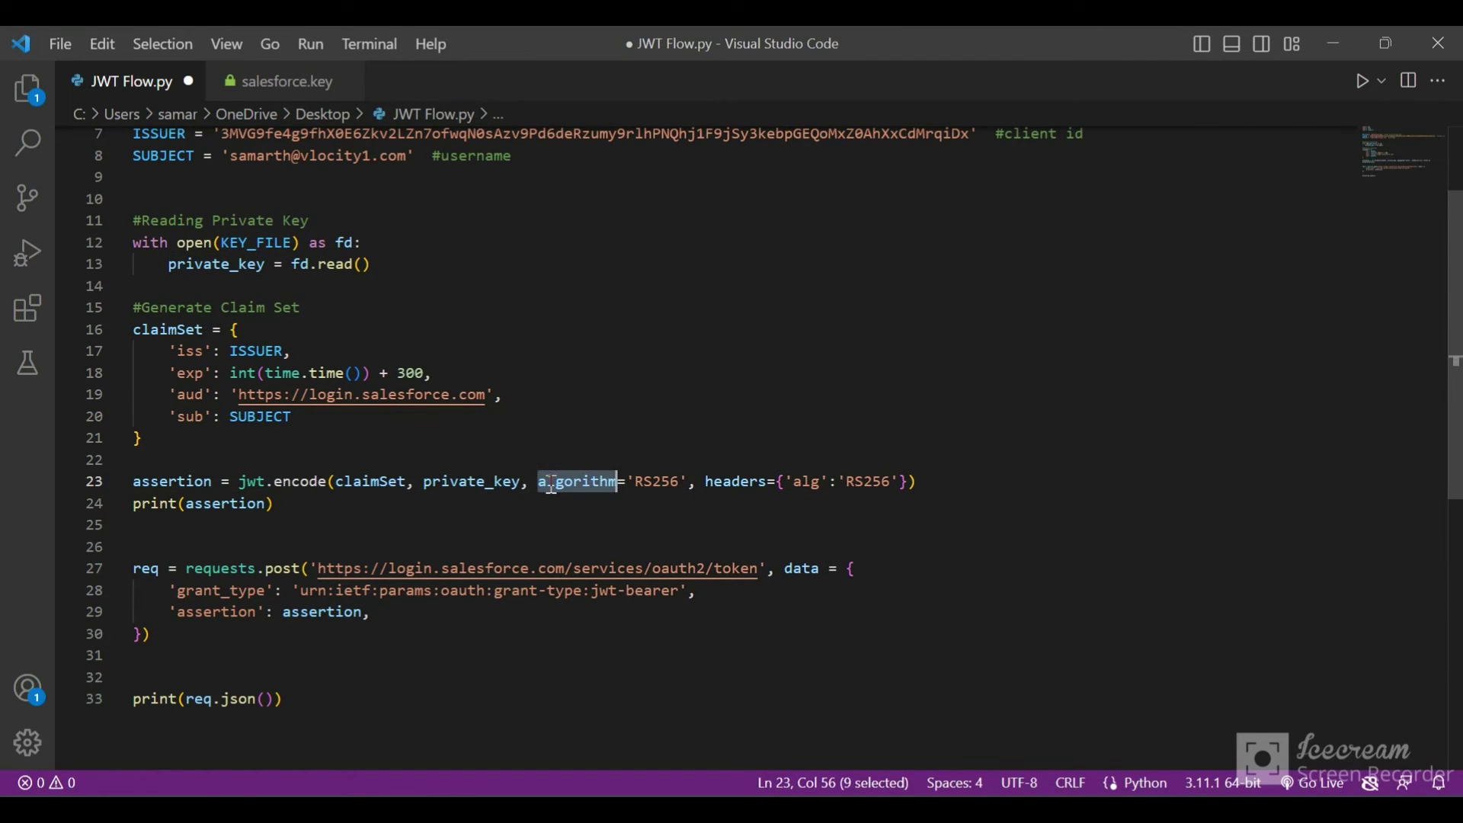
Save JWT Flow.py with Ctrl+S.
{"action": "scroll", "coordinate": [552, 483], "scroll_direction": "up", "scroll_amount": 1}
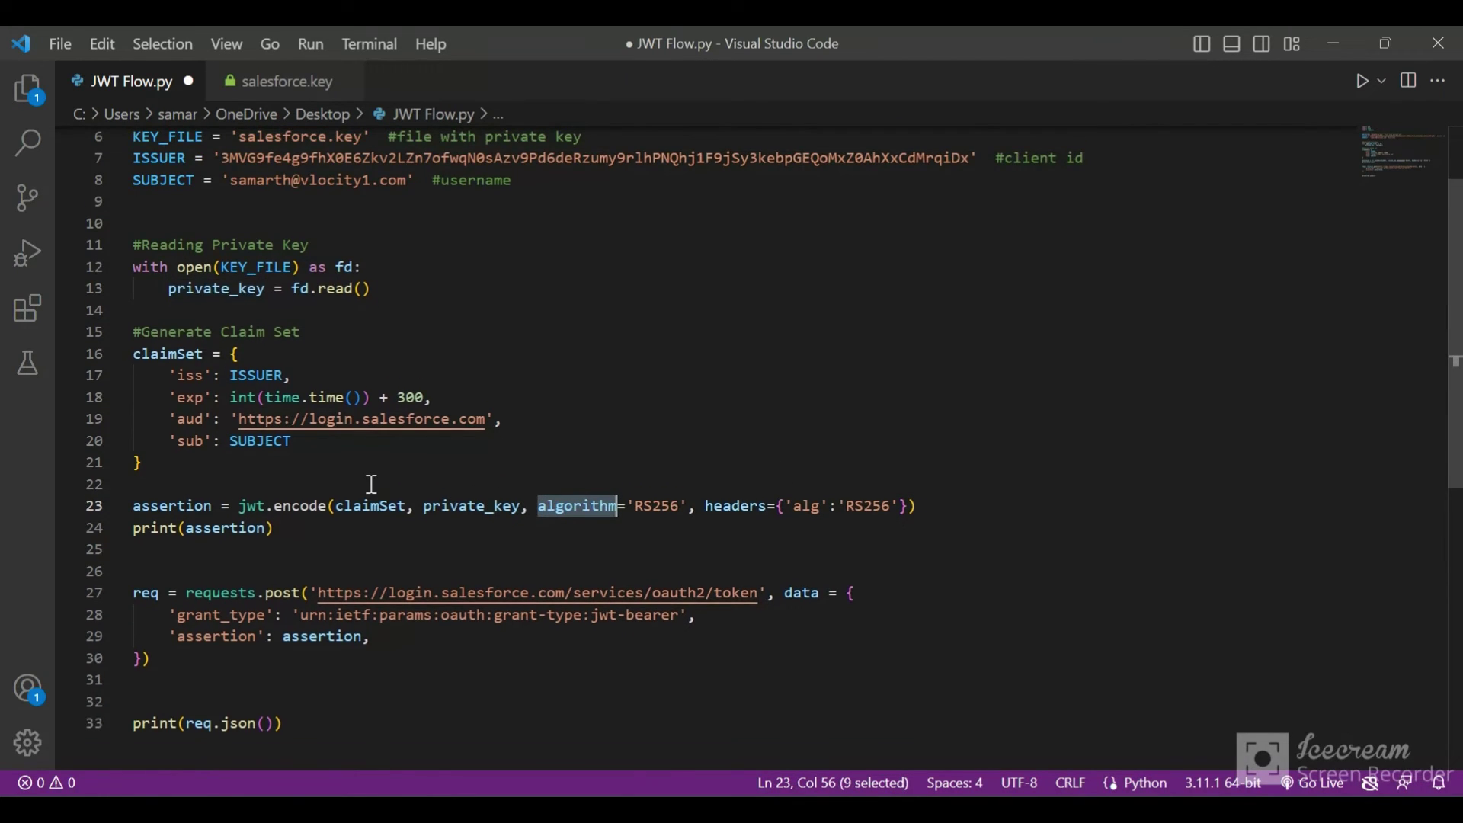
{"action": "scroll", "coordinate": [371, 485], "scroll_direction": "up", "scroll_amount": 2}
{"action": "scroll", "coordinate": [371, 485], "scroll_direction": "down", "scroll_amount": 3}
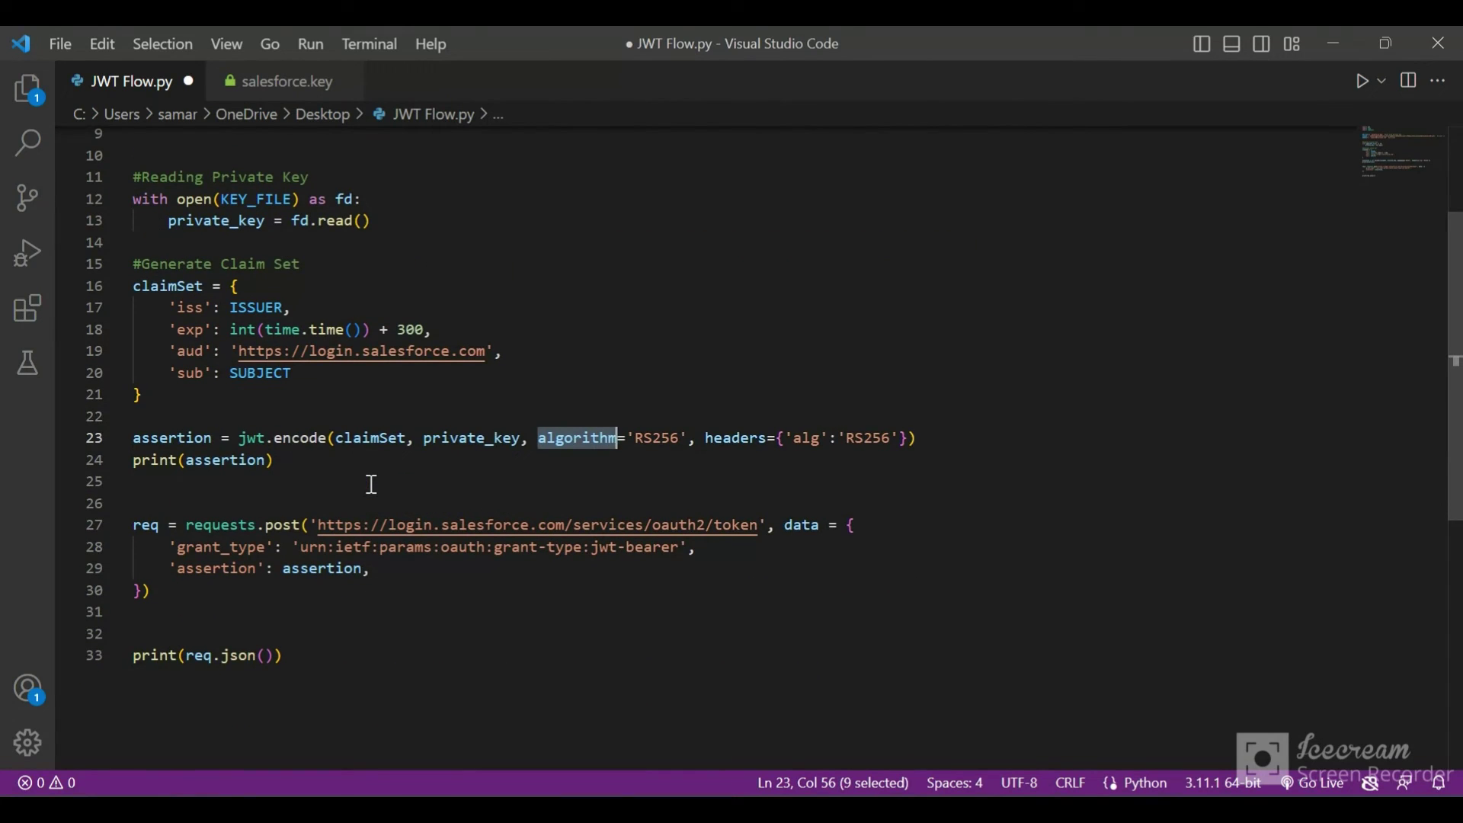
{"action": "key", "text": "ctrl+s"}
{"action": "scroll", "coordinate": [371, 484], "scroll_direction": "up", "scroll_amount": 3}
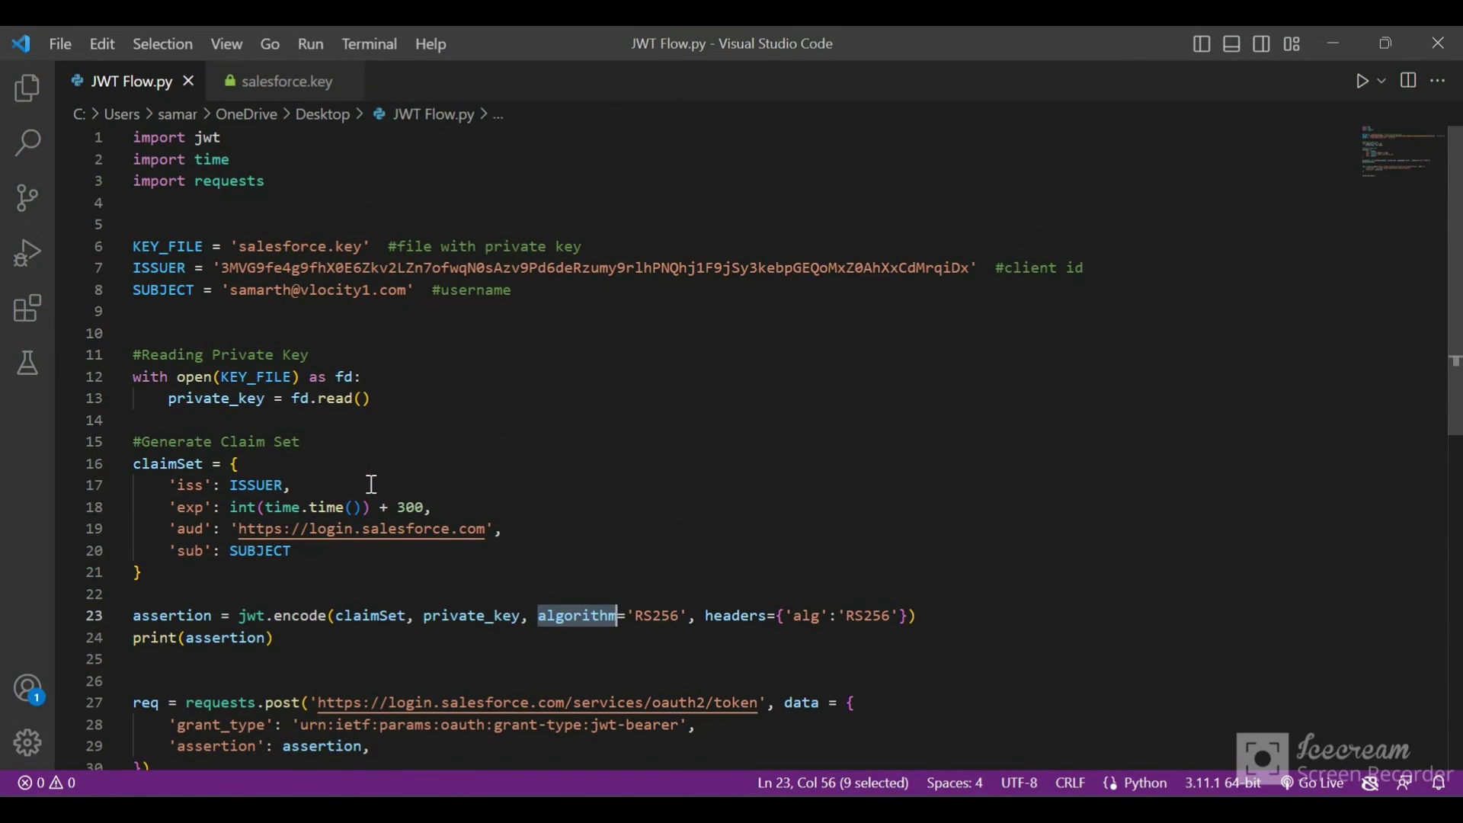
Bring up the Salesforce connected app page and highlight its Digital Certificate value.
{"action": "left_click", "coordinate": [800, 709]}
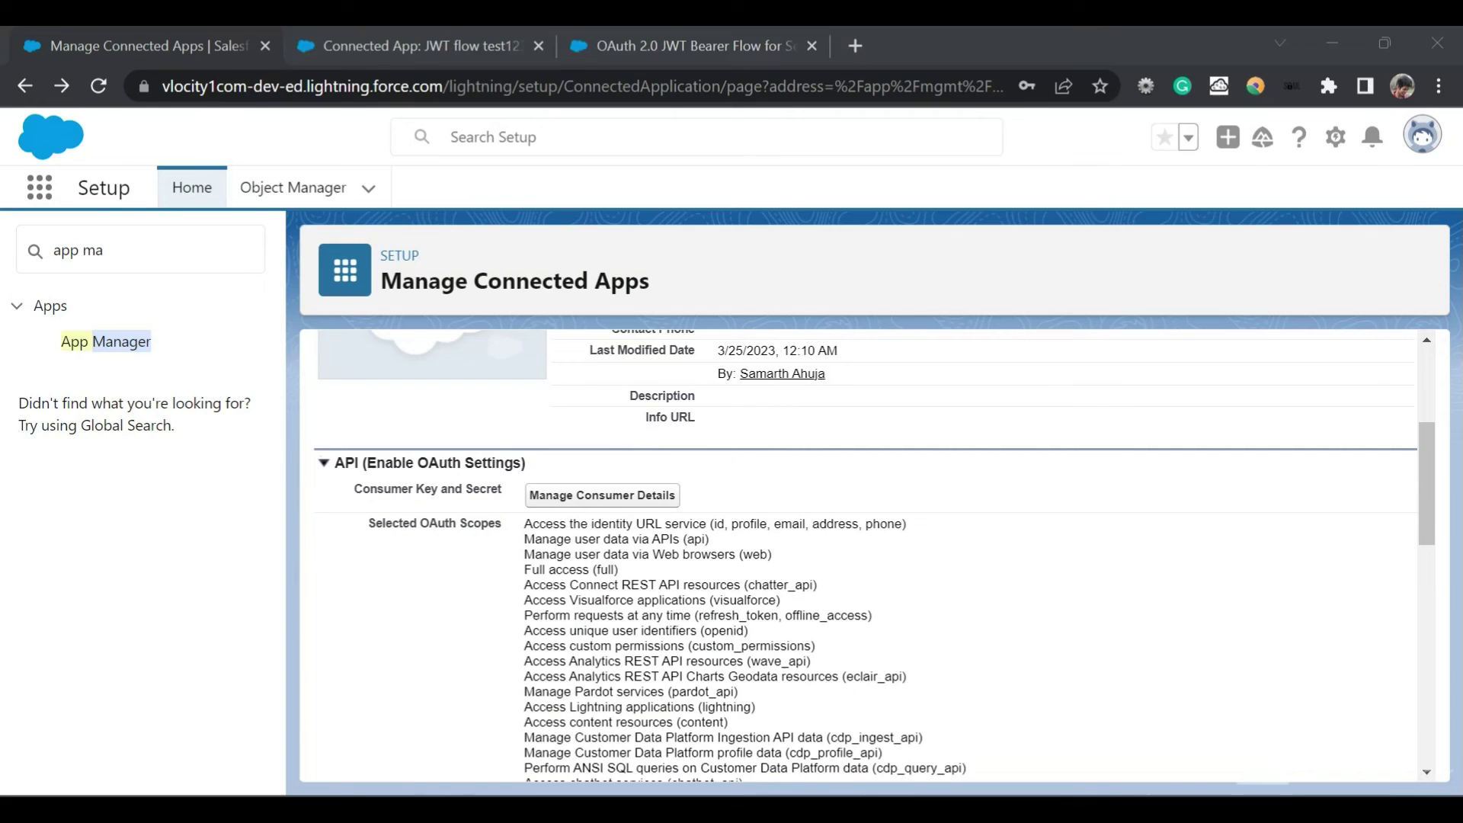
{"action": "scroll", "coordinate": [596, 469], "scroll_direction": "down", "scroll_amount": 10}
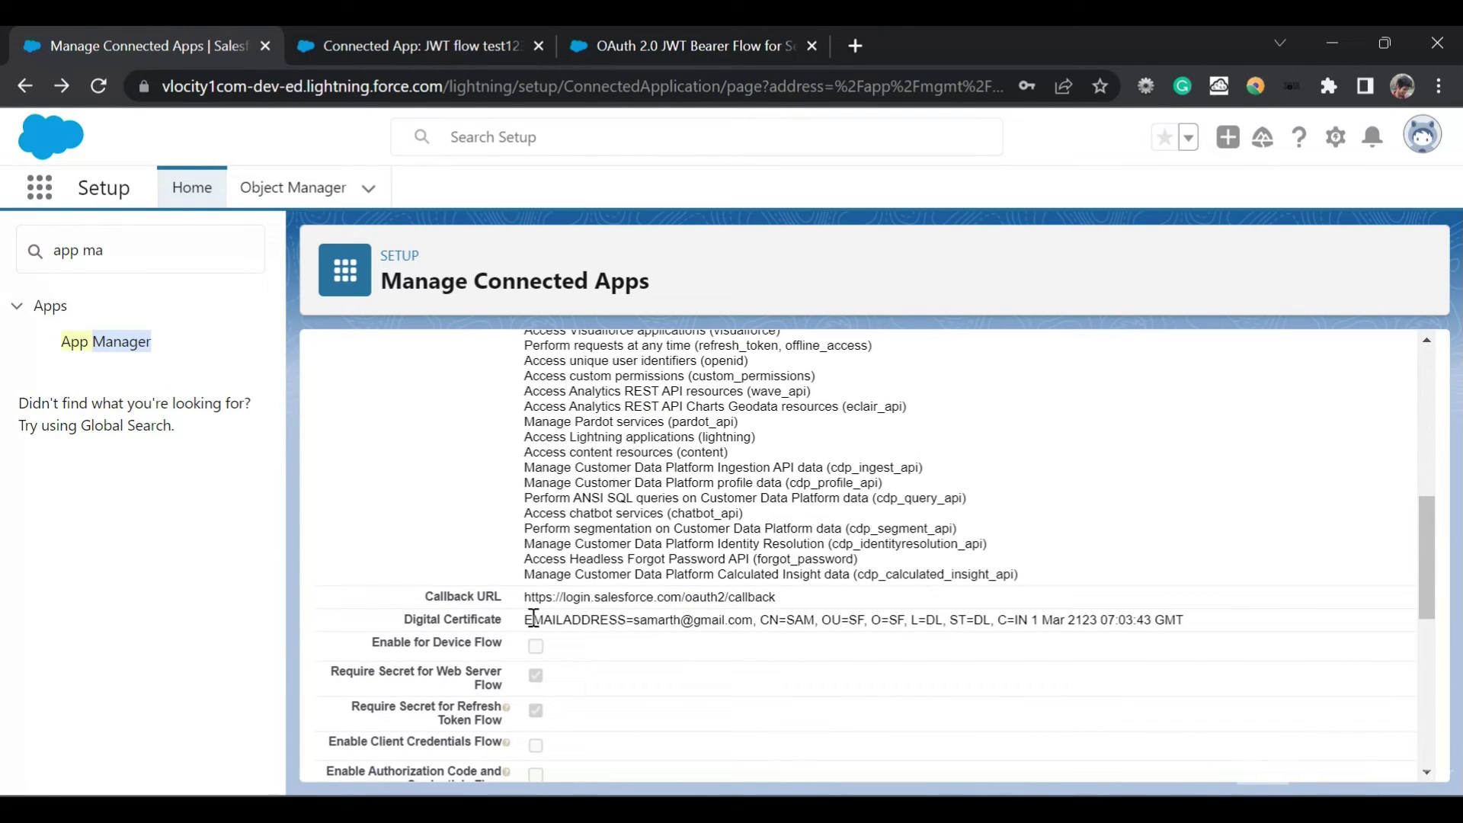
{"action": "left_click_drag", "start_coordinate": [528, 619], "coordinate": [1186, 621]}
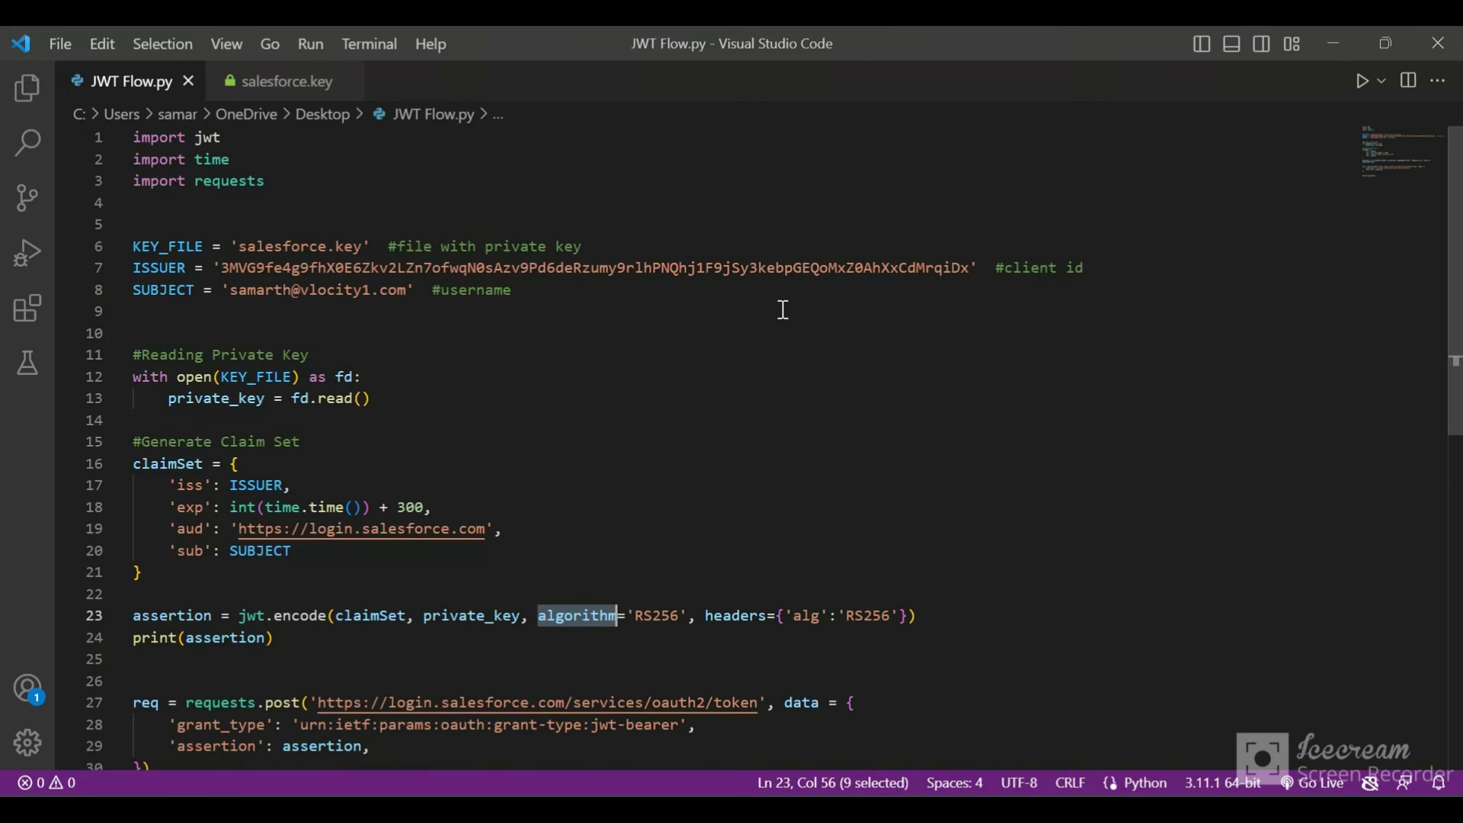
{"action": "scroll", "coordinate": [783, 309], "scroll_direction": "down", "scroll_amount": 4}
{"action": "scroll", "coordinate": [783, 310], "scroll_direction": "up", "scroll_amount": 4}
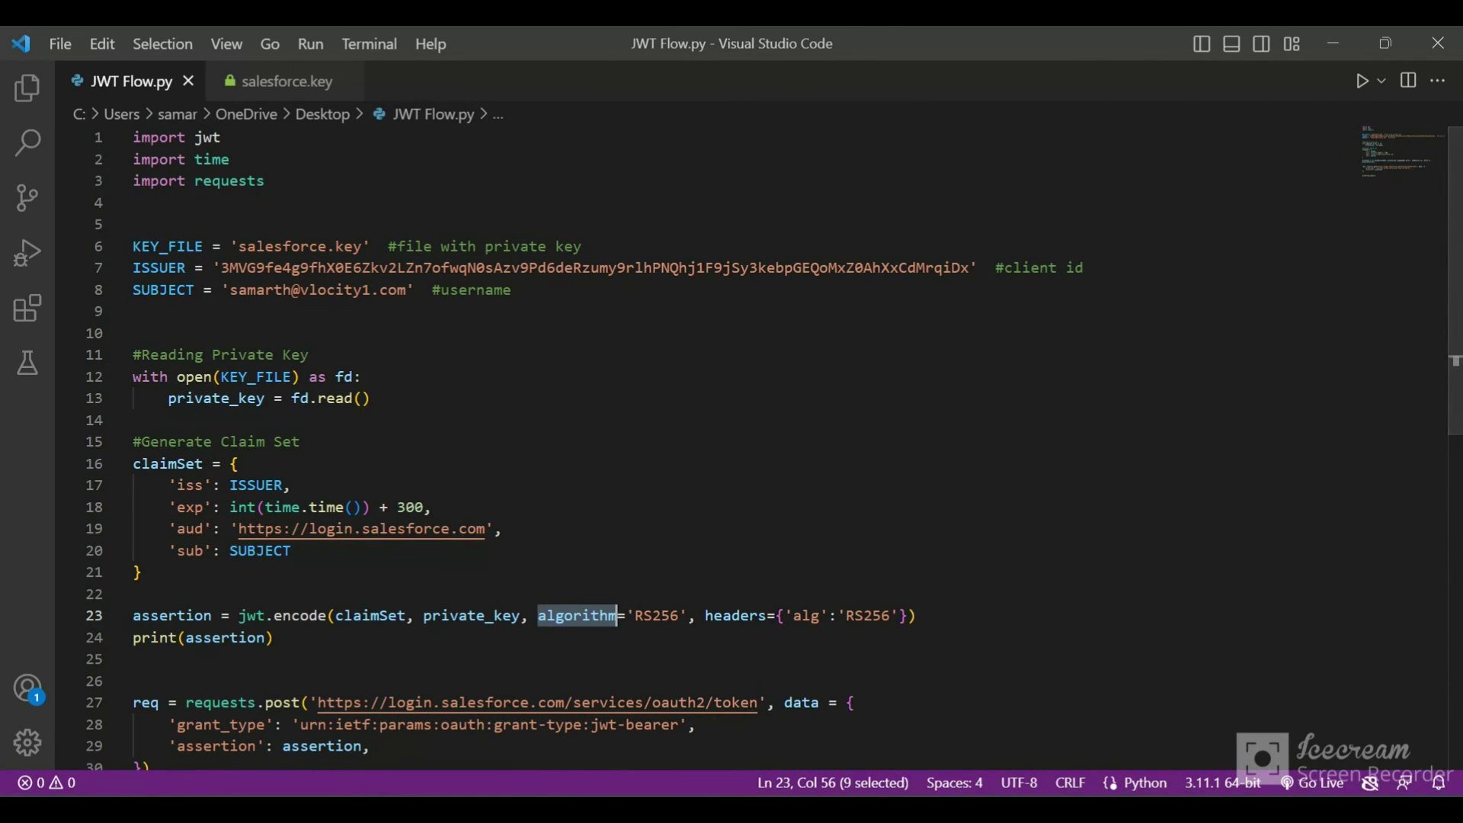
{"action": "mouse_move", "coordinate": [801, 793]}
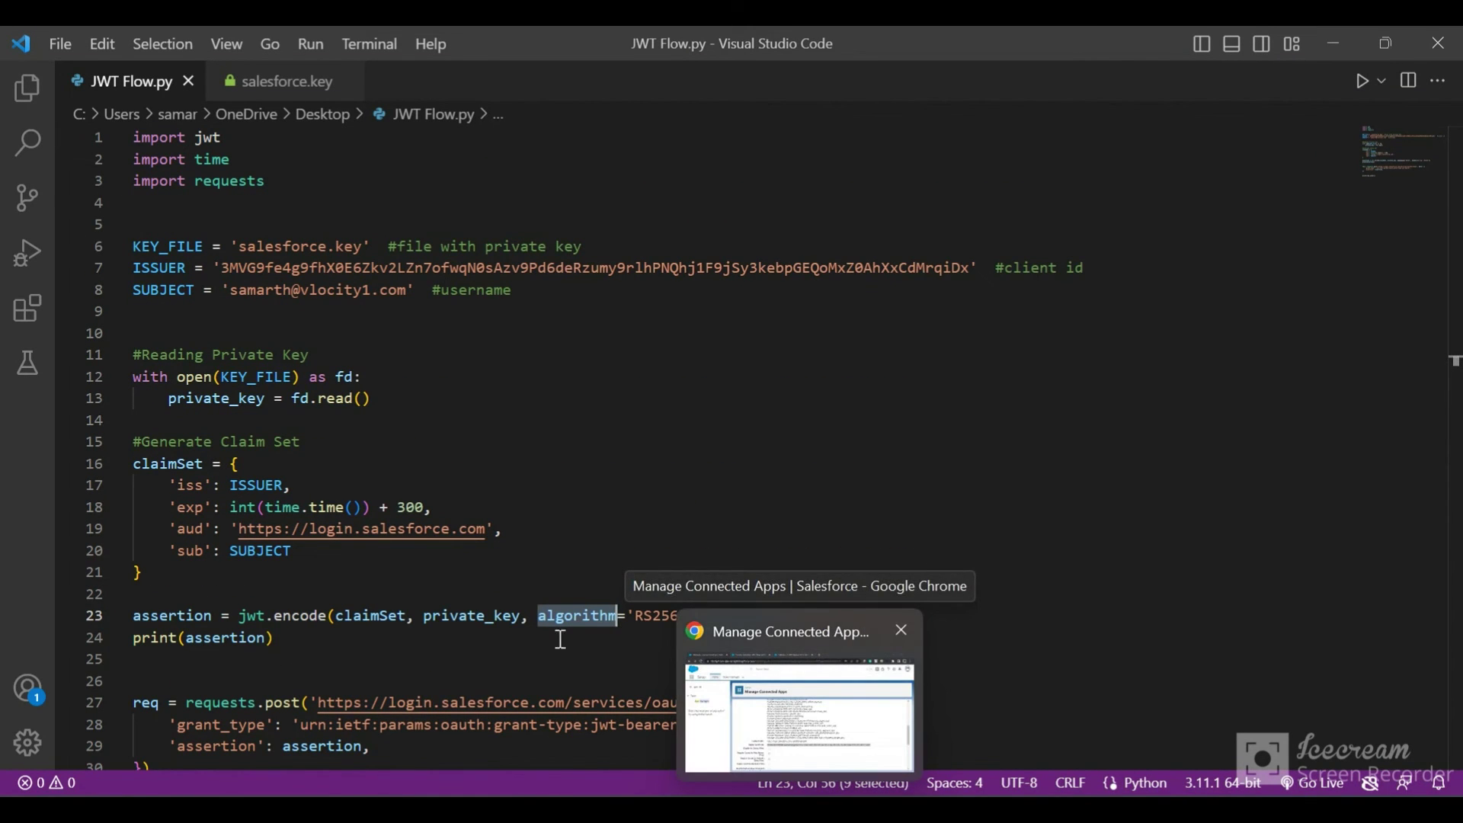
{"action": "scroll", "coordinate": [418, 526], "scroll_direction": "down", "scroll_amount": 4}
{"action": "scroll", "coordinate": [373, 490], "scroll_direction": "up", "scroll_amount": 4}
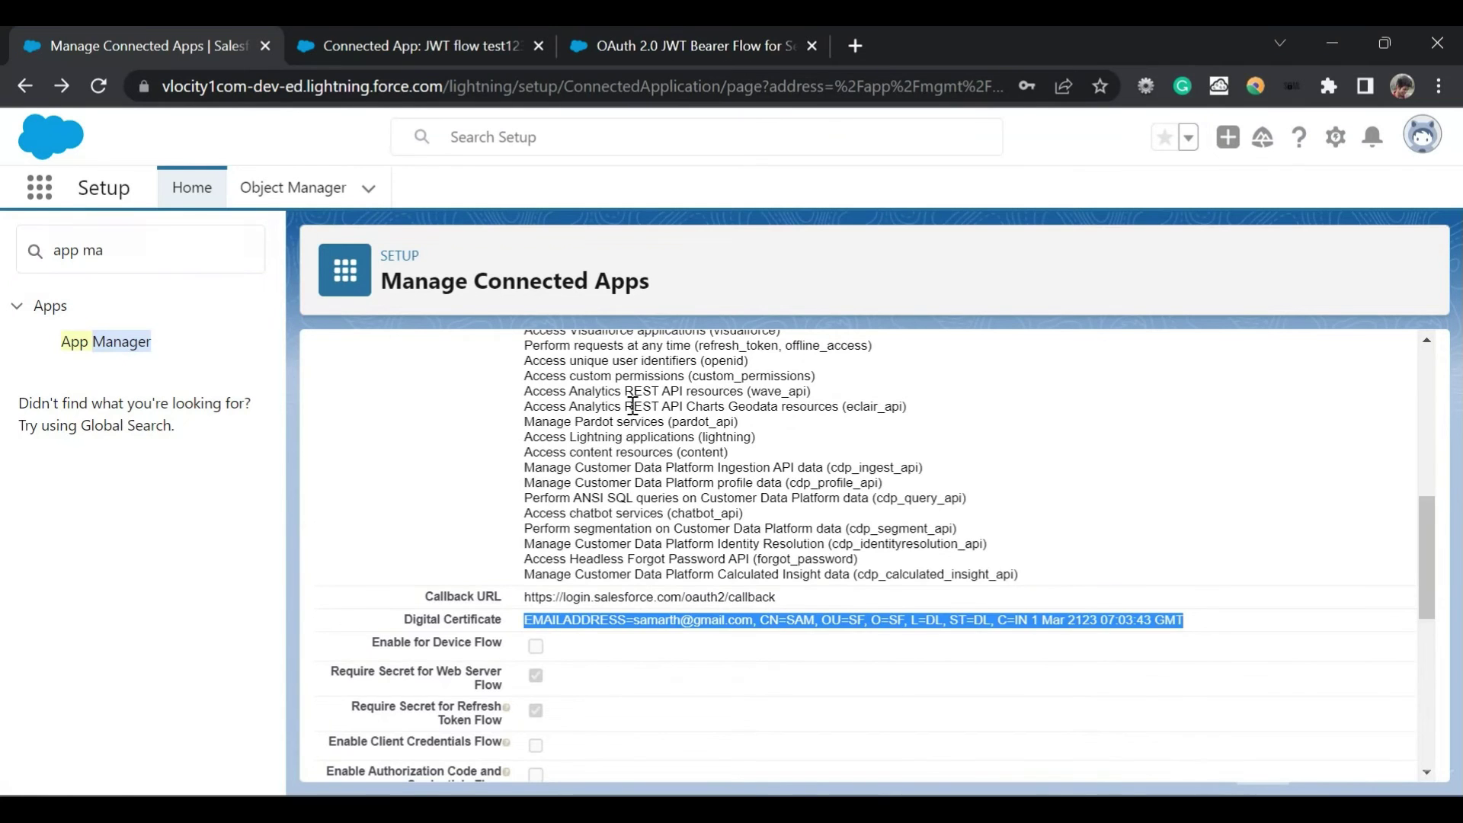
{"action": "scroll", "coordinate": [633, 406], "scroll_direction": "up", "scroll_amount": 10}
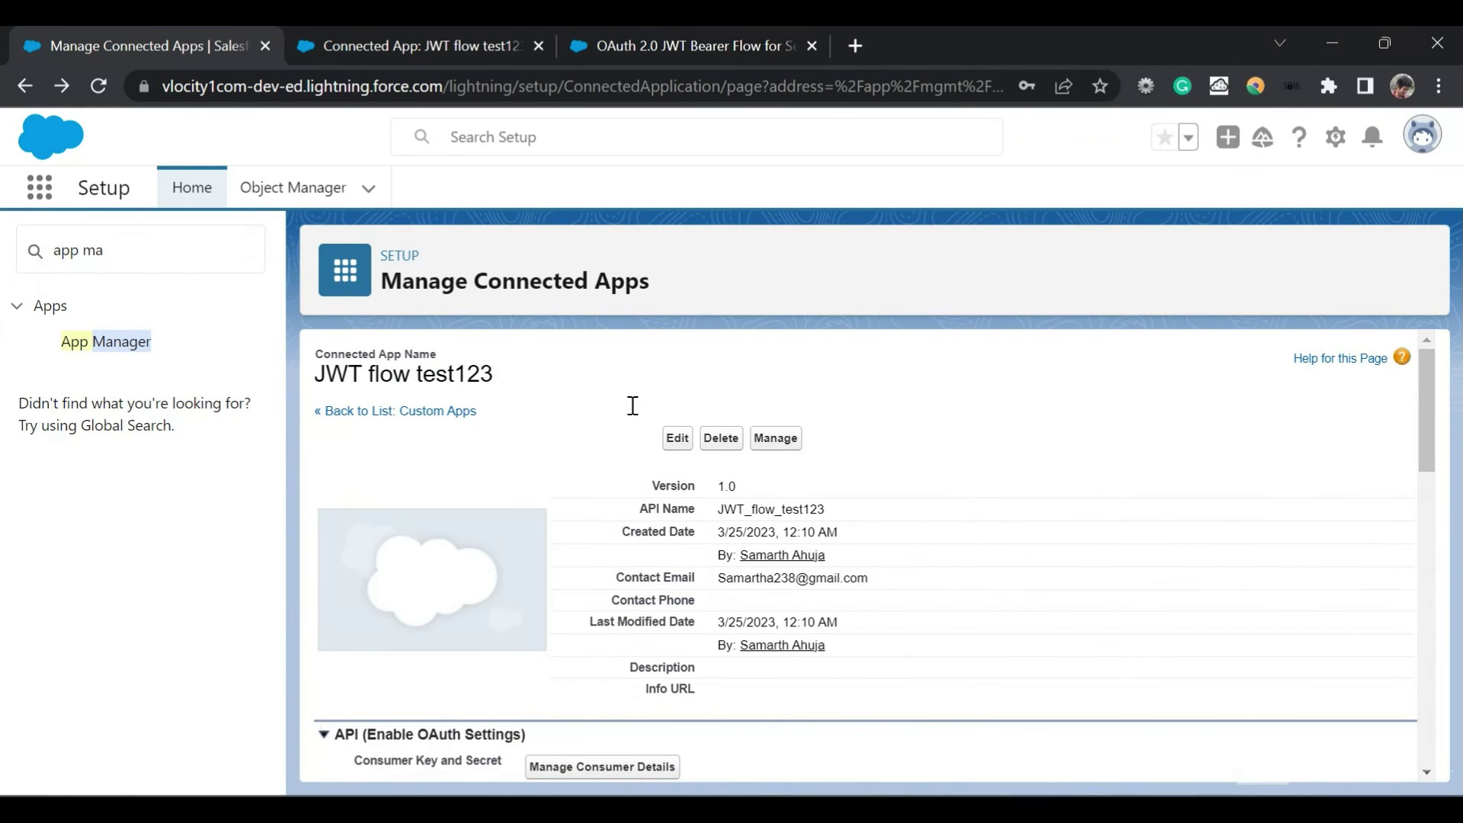
Open the management page of the JWT flow test123 connected app.
{"action": "left_click", "coordinate": [775, 441]}
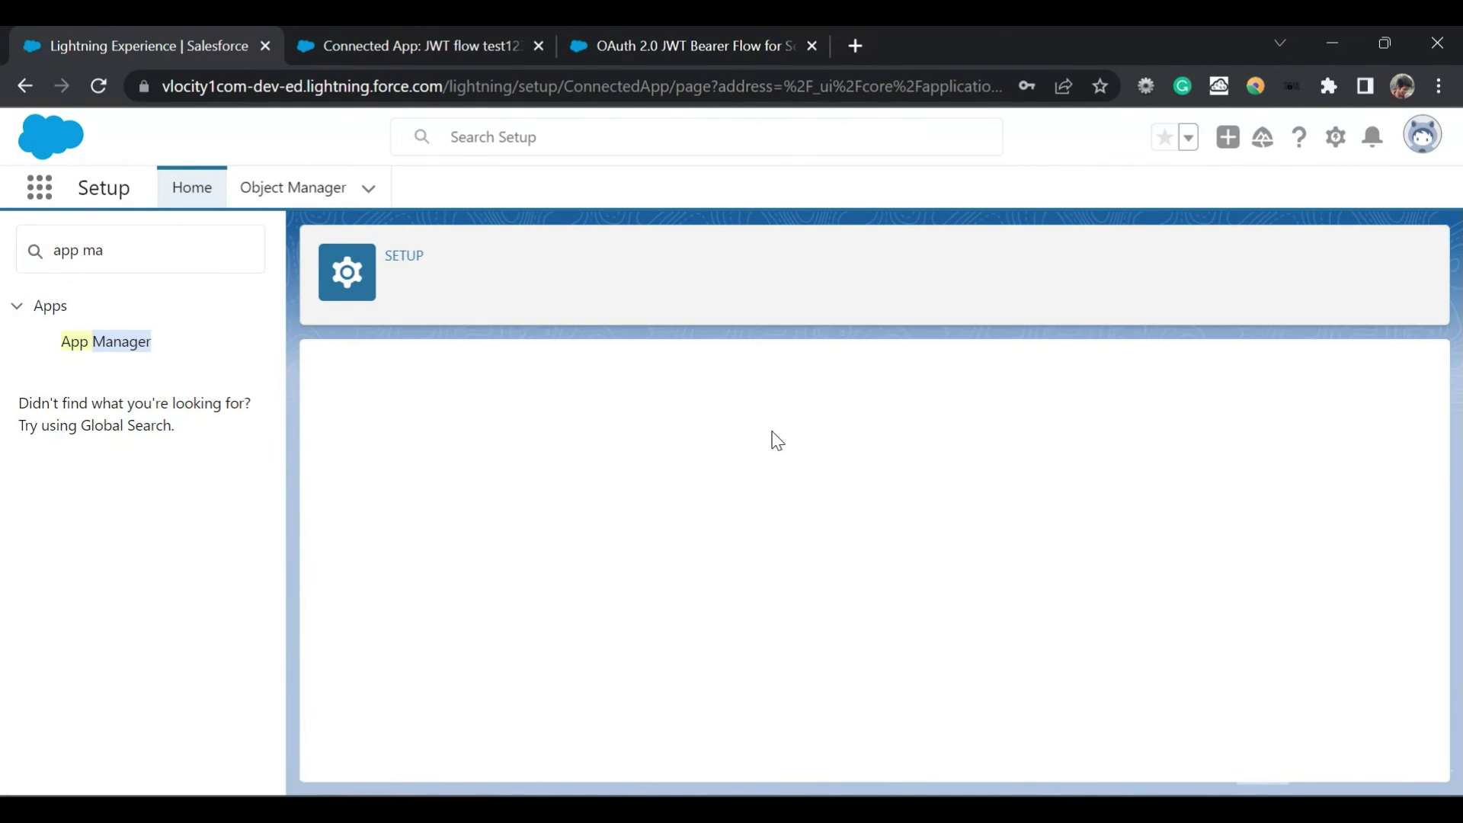
{"action": "scroll", "coordinate": [775, 436], "scroll_direction": "down", "scroll_amount": 4}
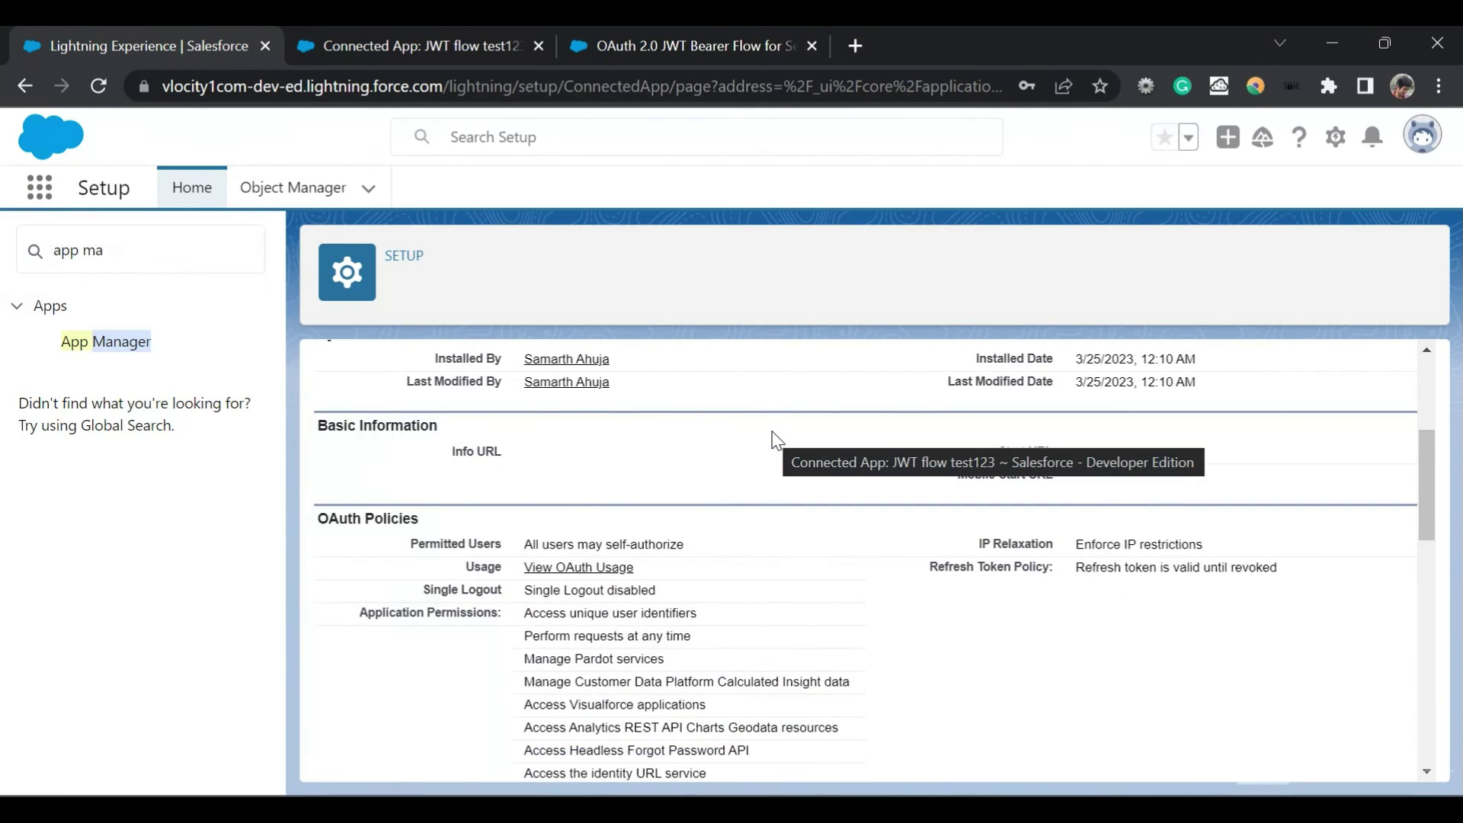
{"action": "scroll", "coordinate": [606, 534], "scroll_direction": "up", "scroll_amount": 1}
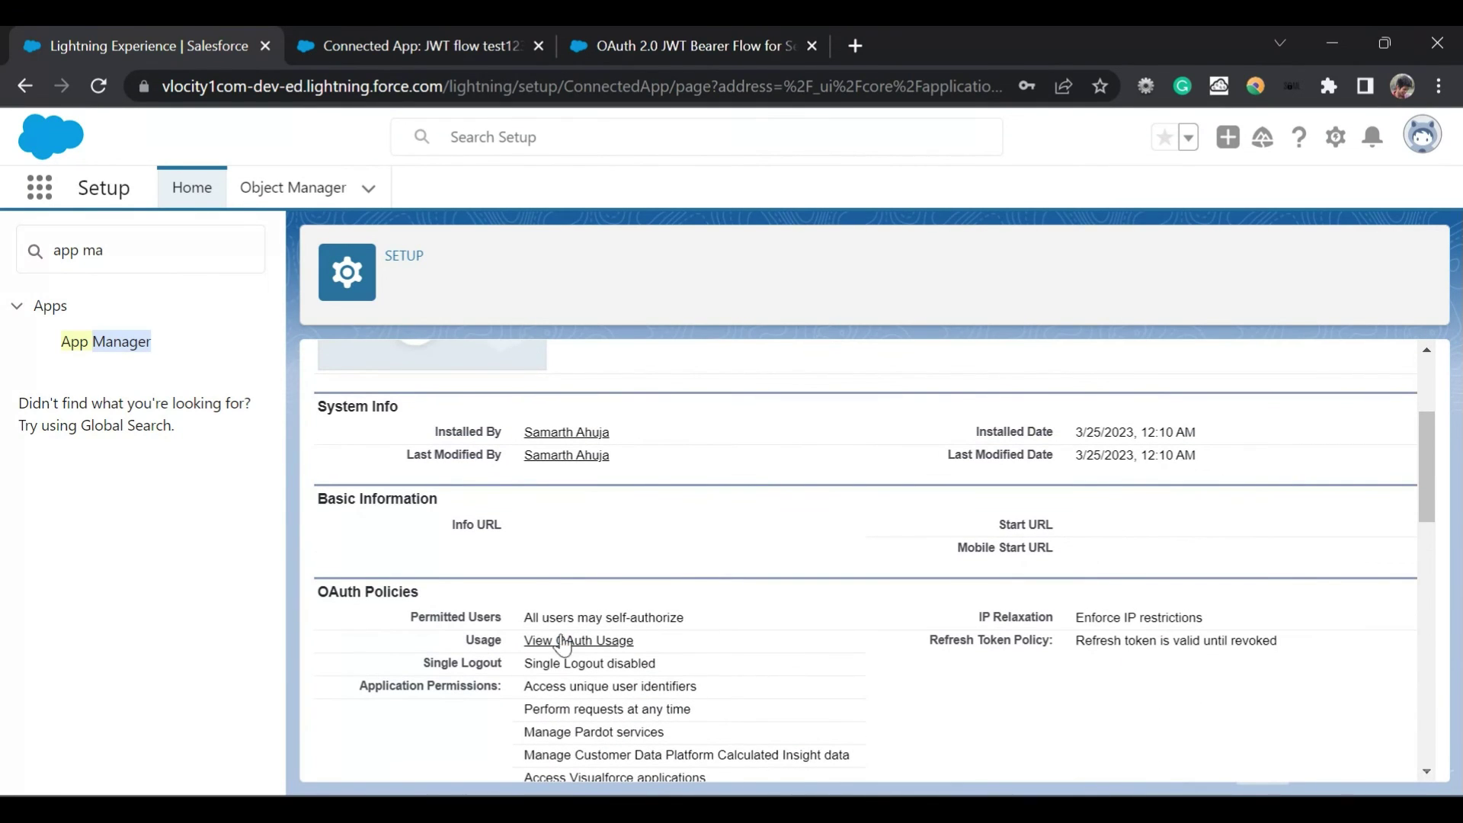
{"action": "scroll", "coordinate": [667, 623], "scroll_direction": "up", "scroll_amount": 3}
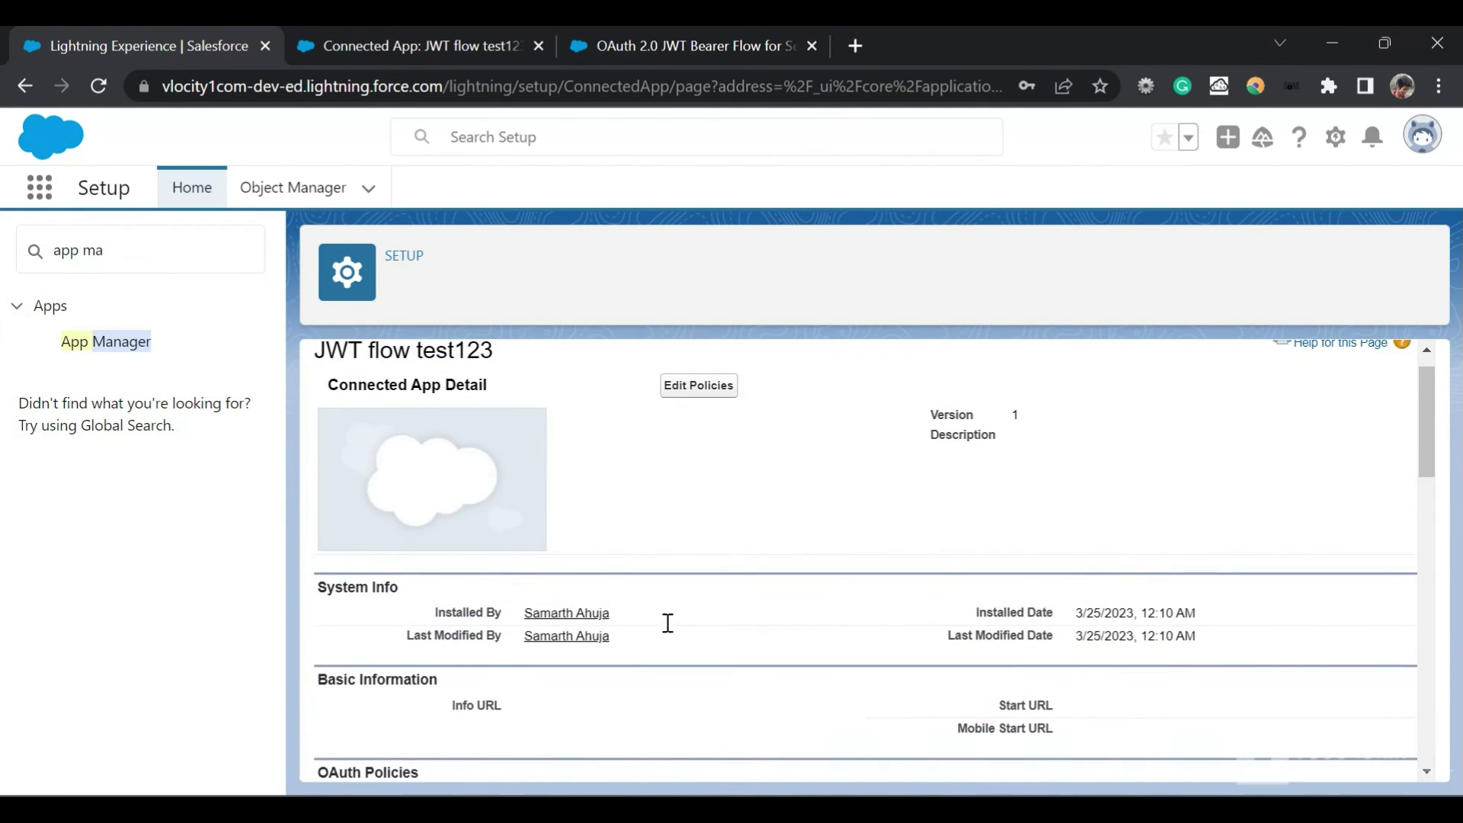
Set Permitted Users to 'Admin approved users are pre-authorized' and save the policies.
{"action": "left_click", "coordinate": [675, 394]}
{"action": "scroll", "coordinate": [648, 549], "scroll_direction": "down", "scroll_amount": 3}
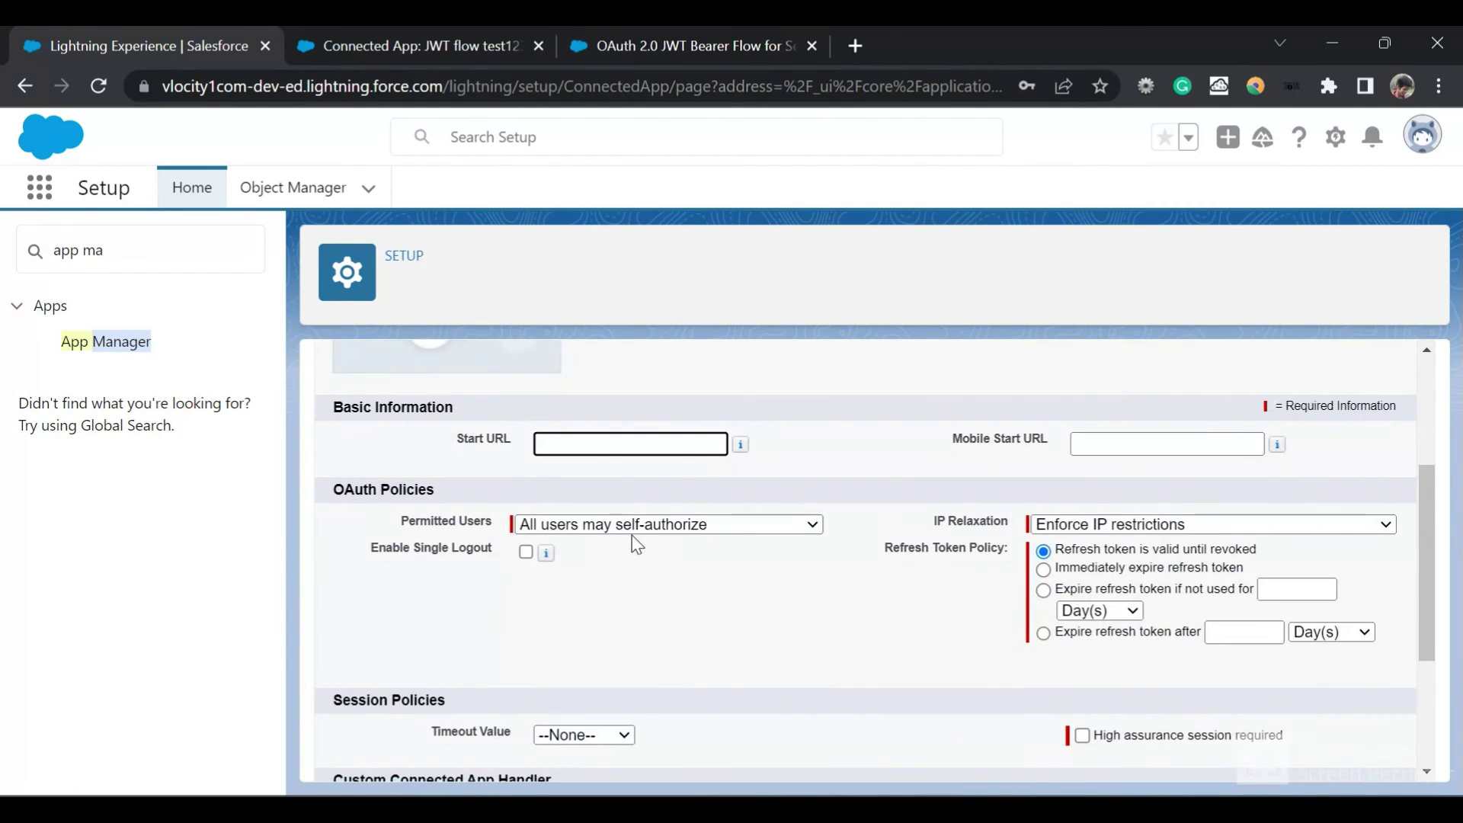
{"action": "left_click", "coordinate": [606, 536]}
{"action": "left_click", "coordinate": [611, 563]}
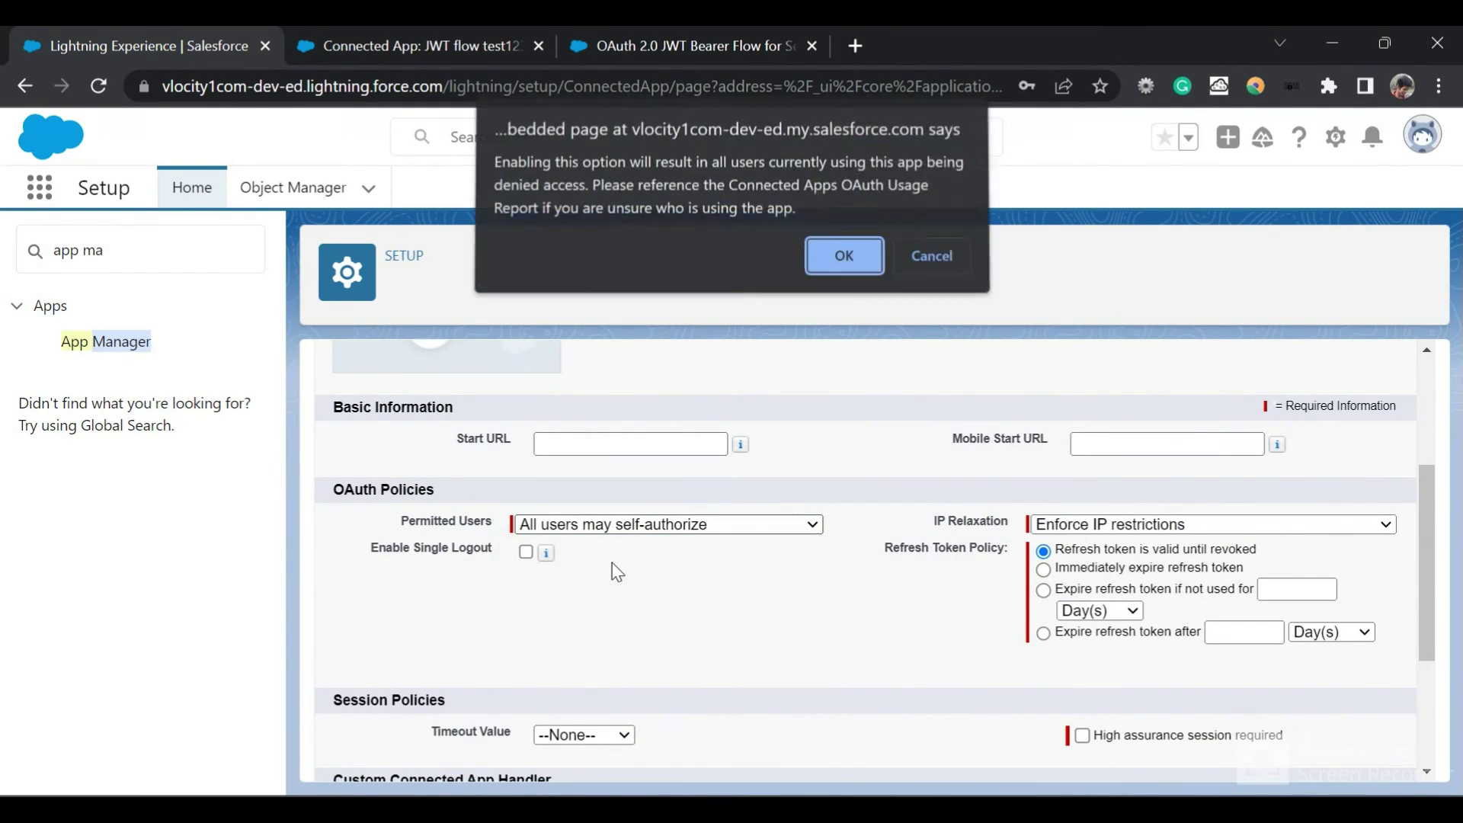
{"action": "left_click", "coordinate": [843, 260]}
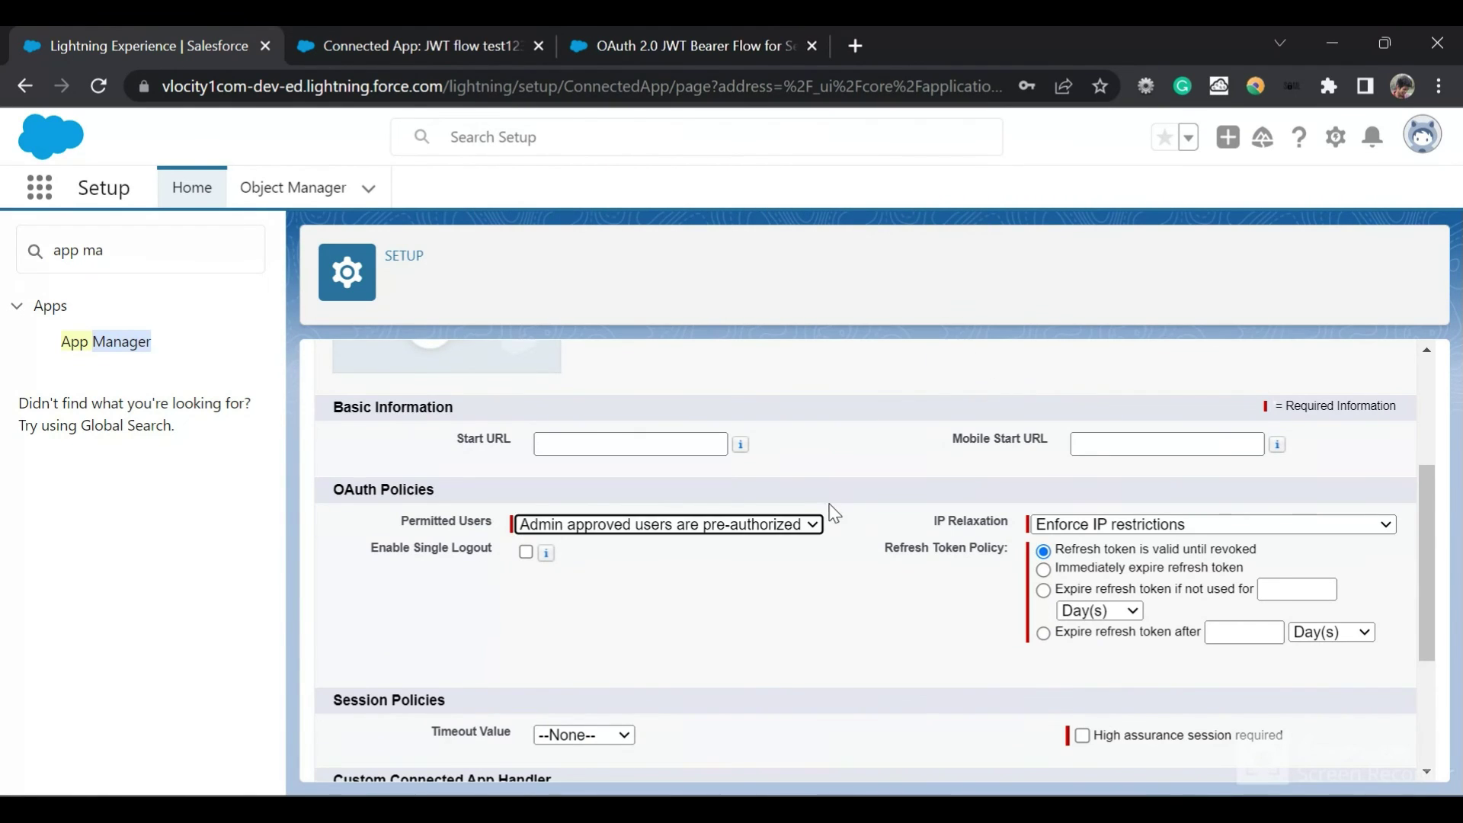
{"action": "scroll", "coordinate": [762, 471], "scroll_direction": "up", "scroll_amount": 3}
{"action": "scroll", "coordinate": [763, 471], "scroll_direction": "down", "scroll_amount": 10}
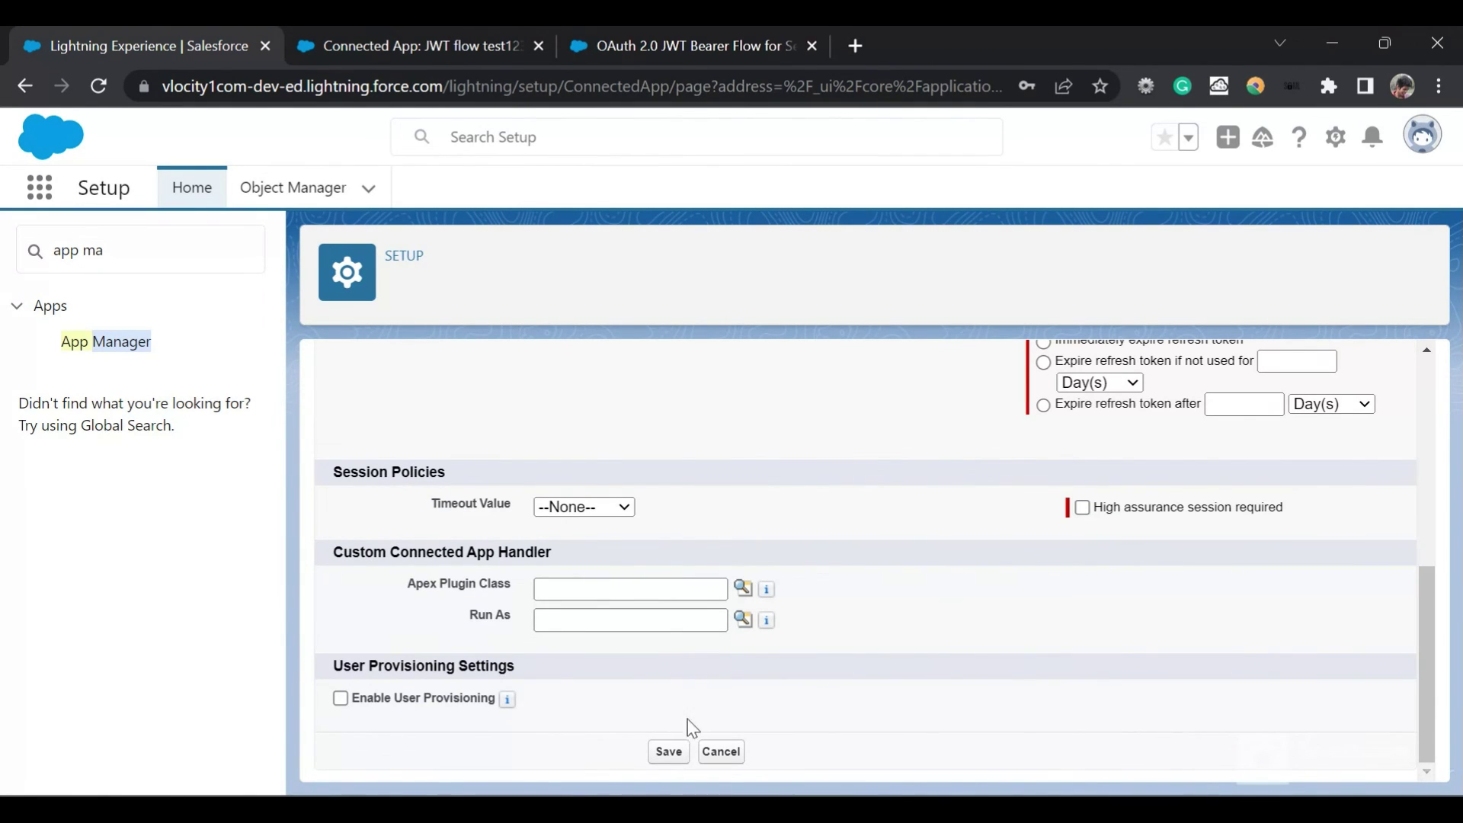
{"action": "left_click", "coordinate": [670, 751]}
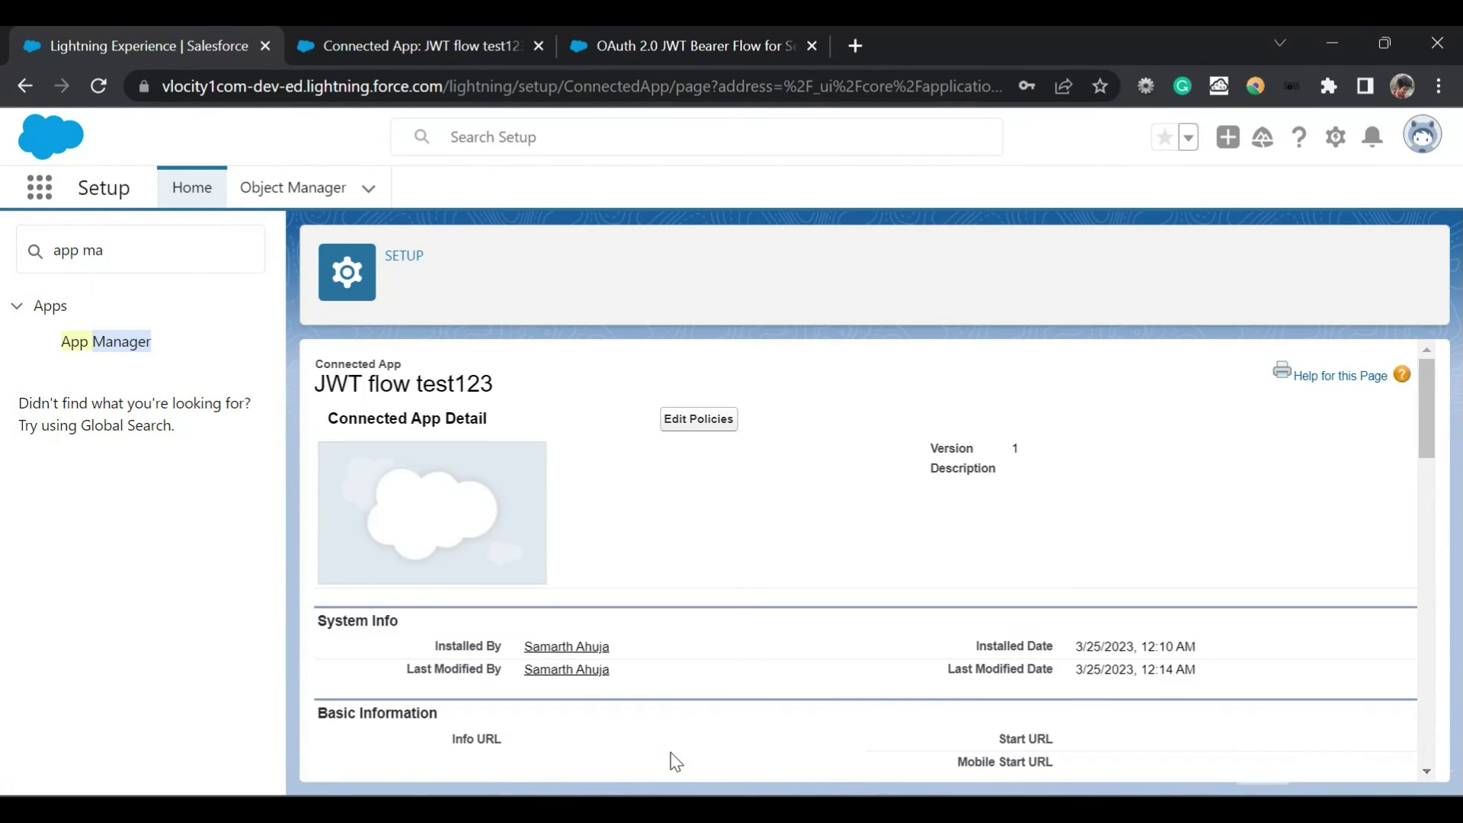
{"action": "scroll", "coordinate": [676, 762], "scroll_direction": "down", "scroll_amount": 15}
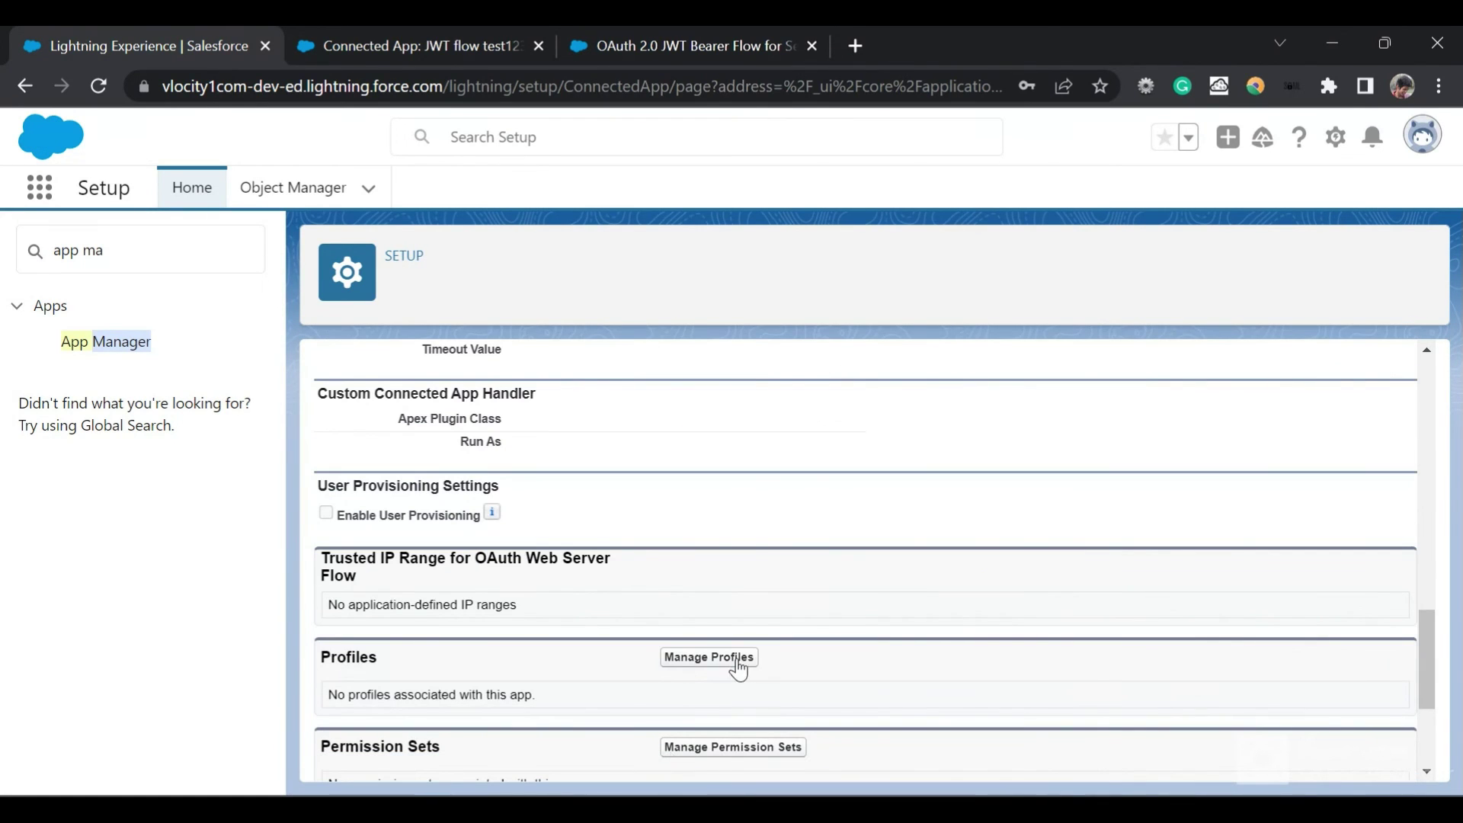
Tick the System Administrator profile, save, and confirm it appears under the app's Profiles.
{"action": "left_click", "coordinate": [671, 657]}
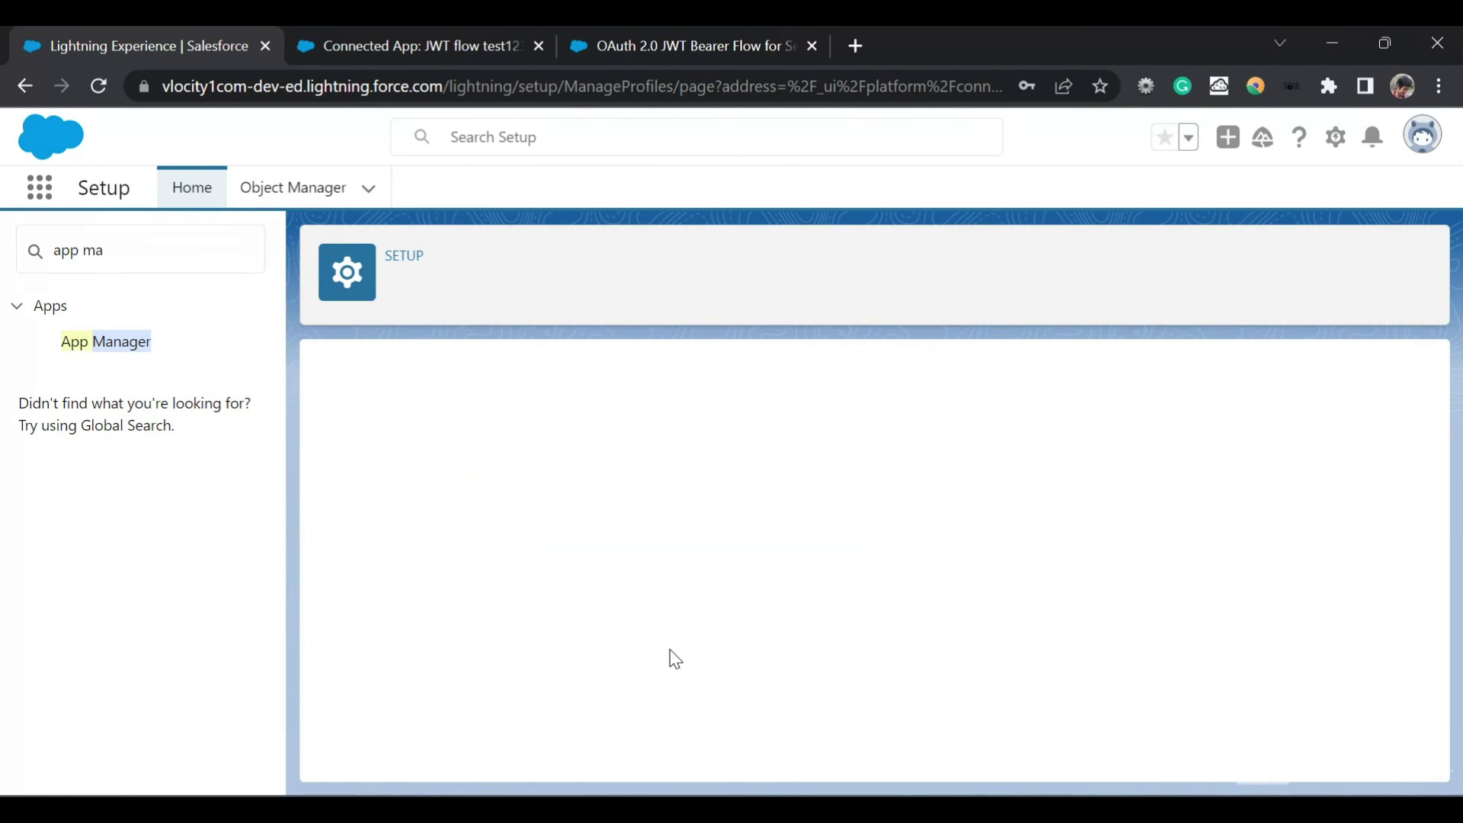
{"action": "scroll", "coordinate": [599, 599], "scroll_direction": "down", "scroll_amount": 5}
{"action": "scroll", "coordinate": [602, 602], "scroll_direction": "down", "scroll_amount": 5}
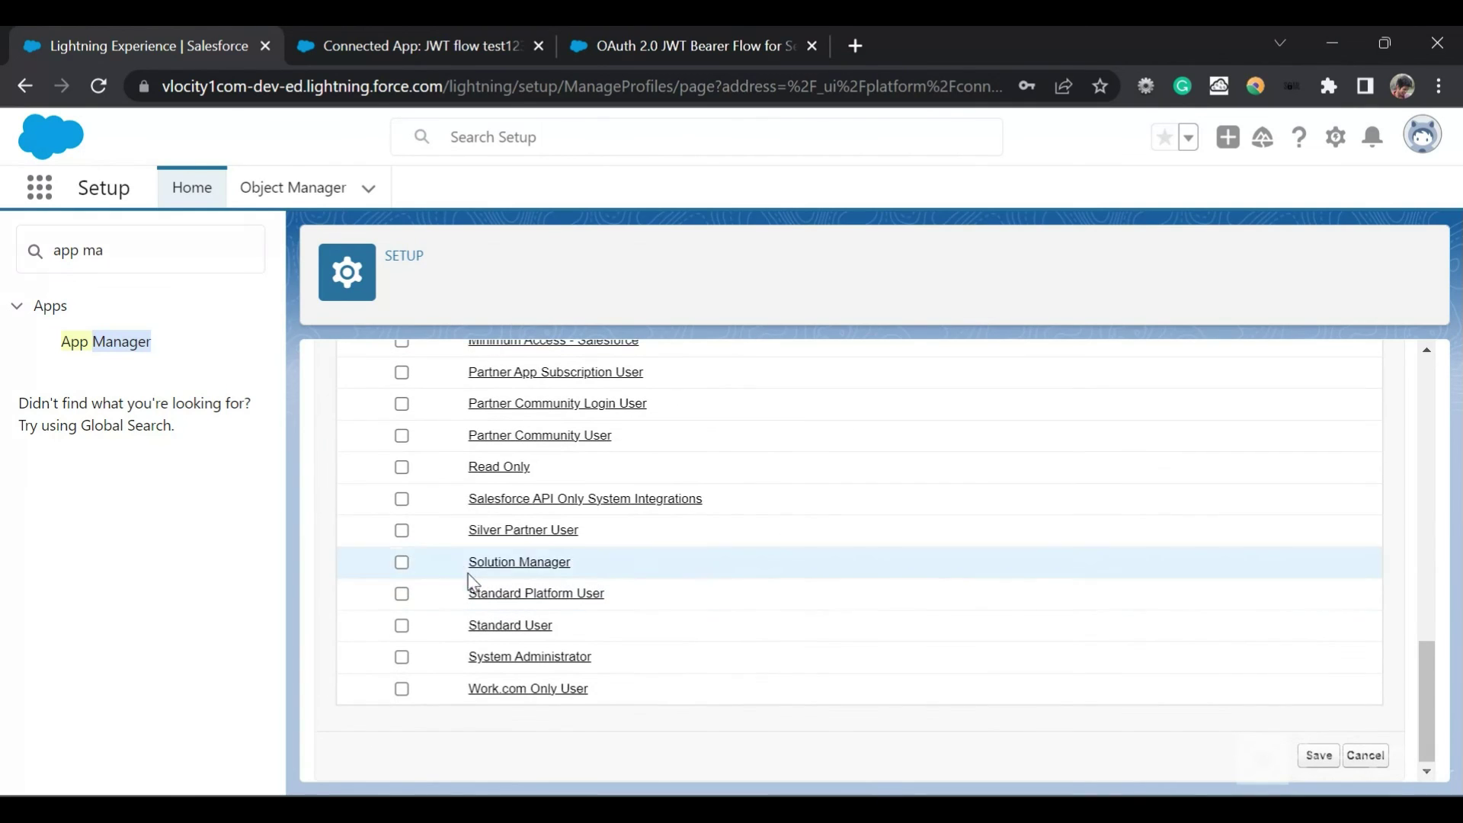
{"action": "left_click", "coordinate": [401, 657]}
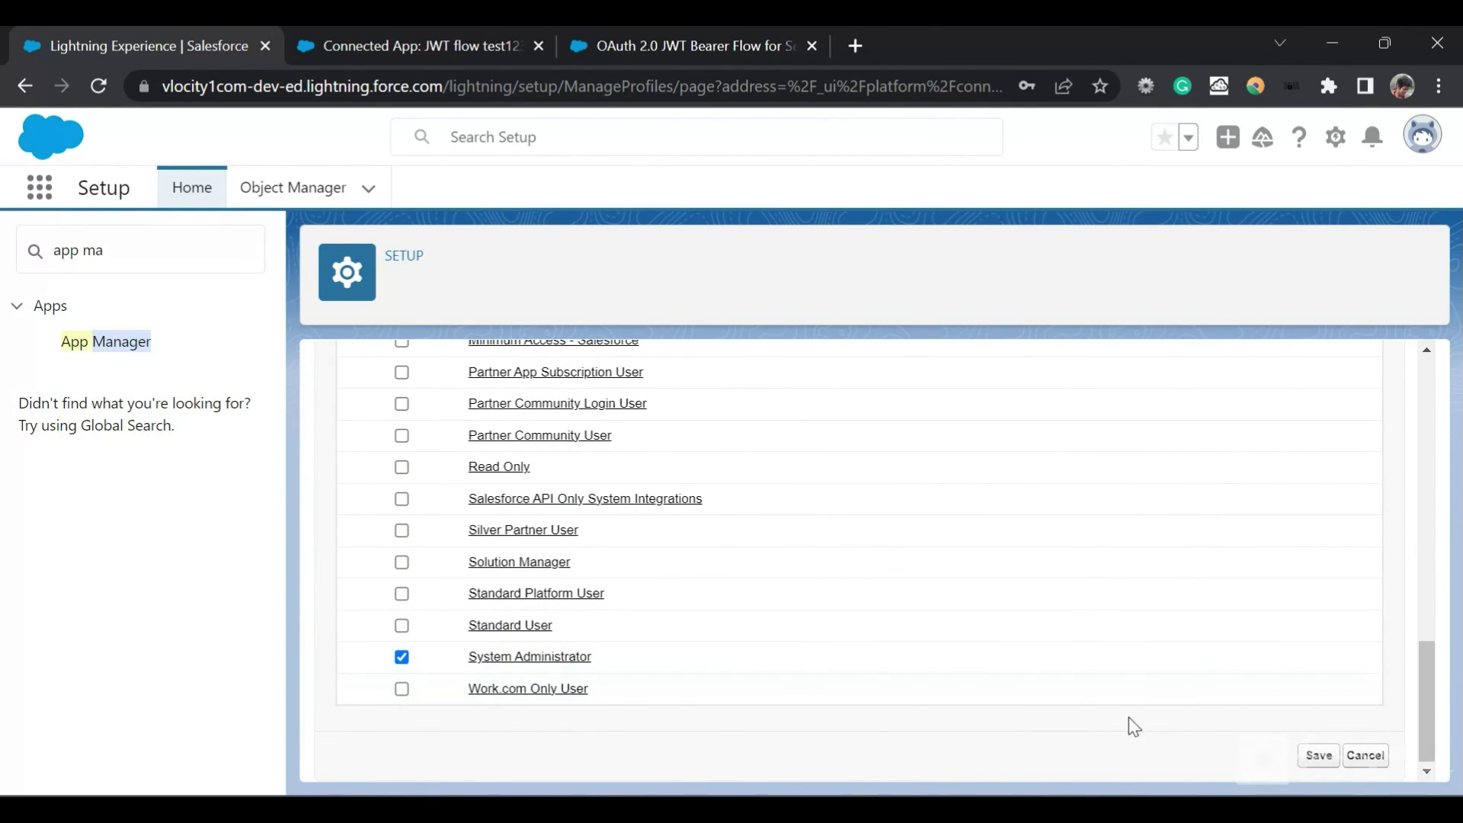
{"action": "left_click", "coordinate": [1305, 756]}
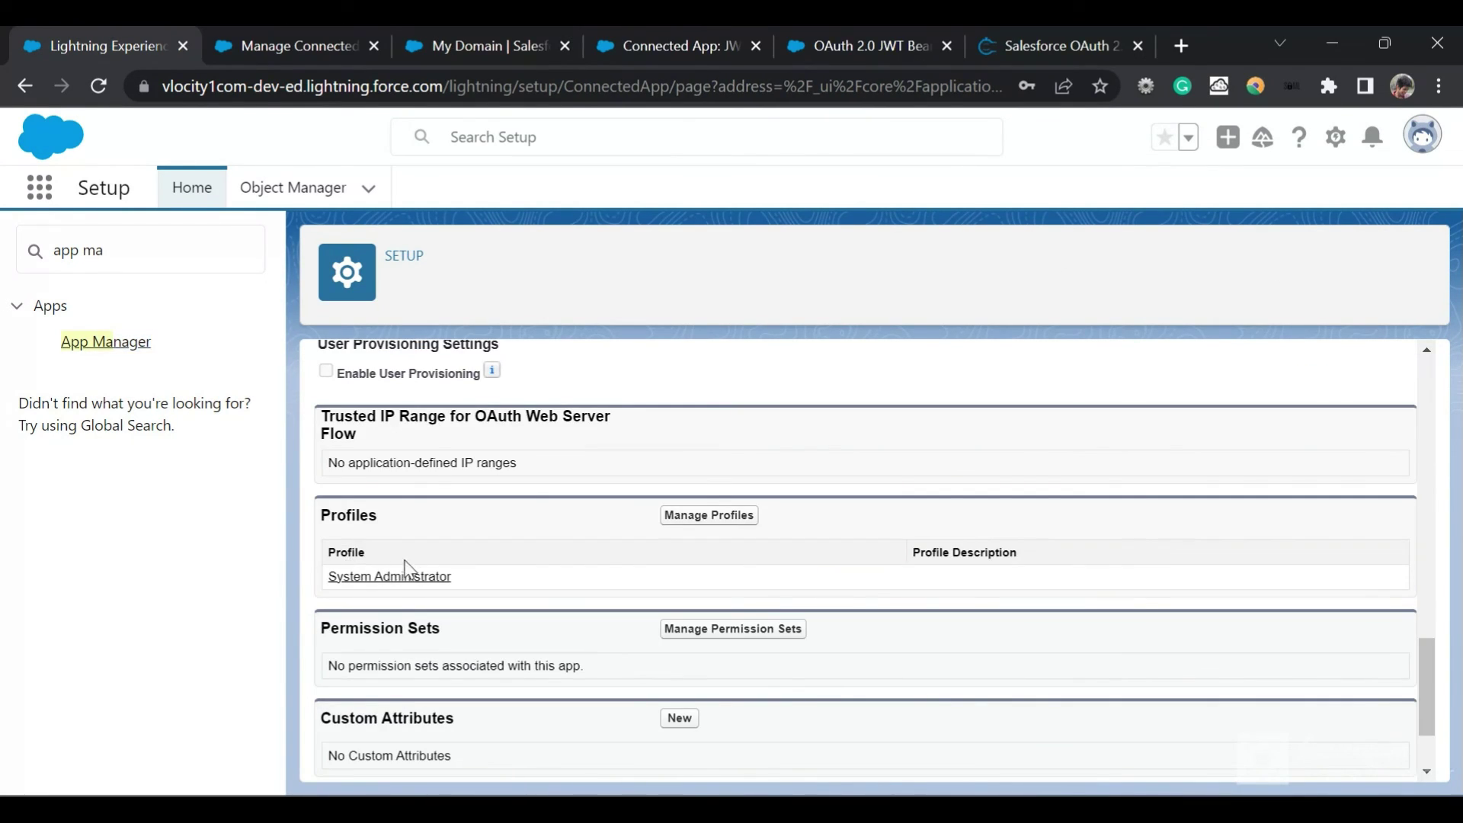
{"action": "scroll", "coordinate": [474, 554], "scroll_direction": "up", "scroll_amount": 10}
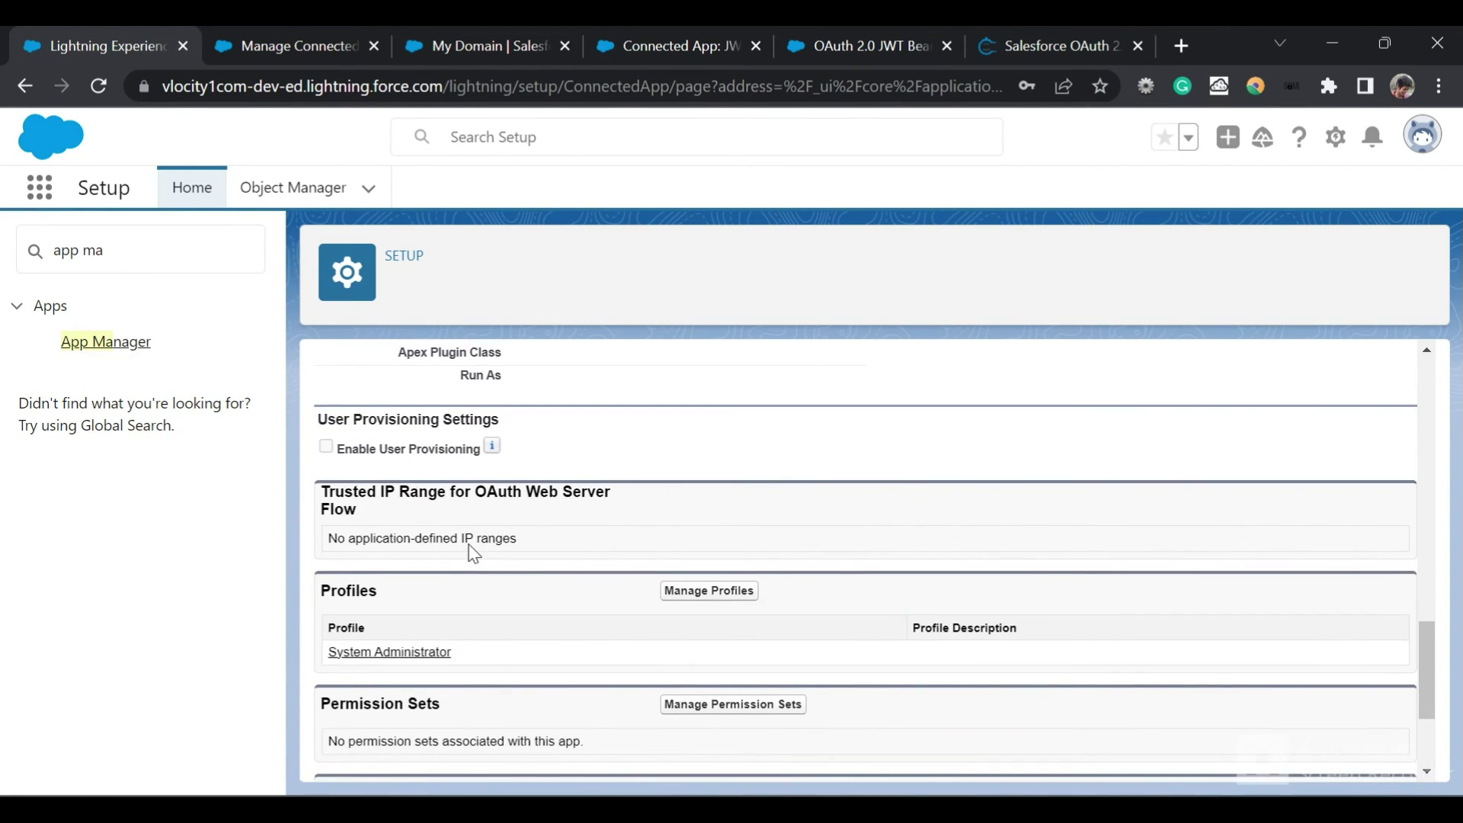
{"action": "scroll", "coordinate": [473, 554], "scroll_direction": "up", "scroll_amount": 4}
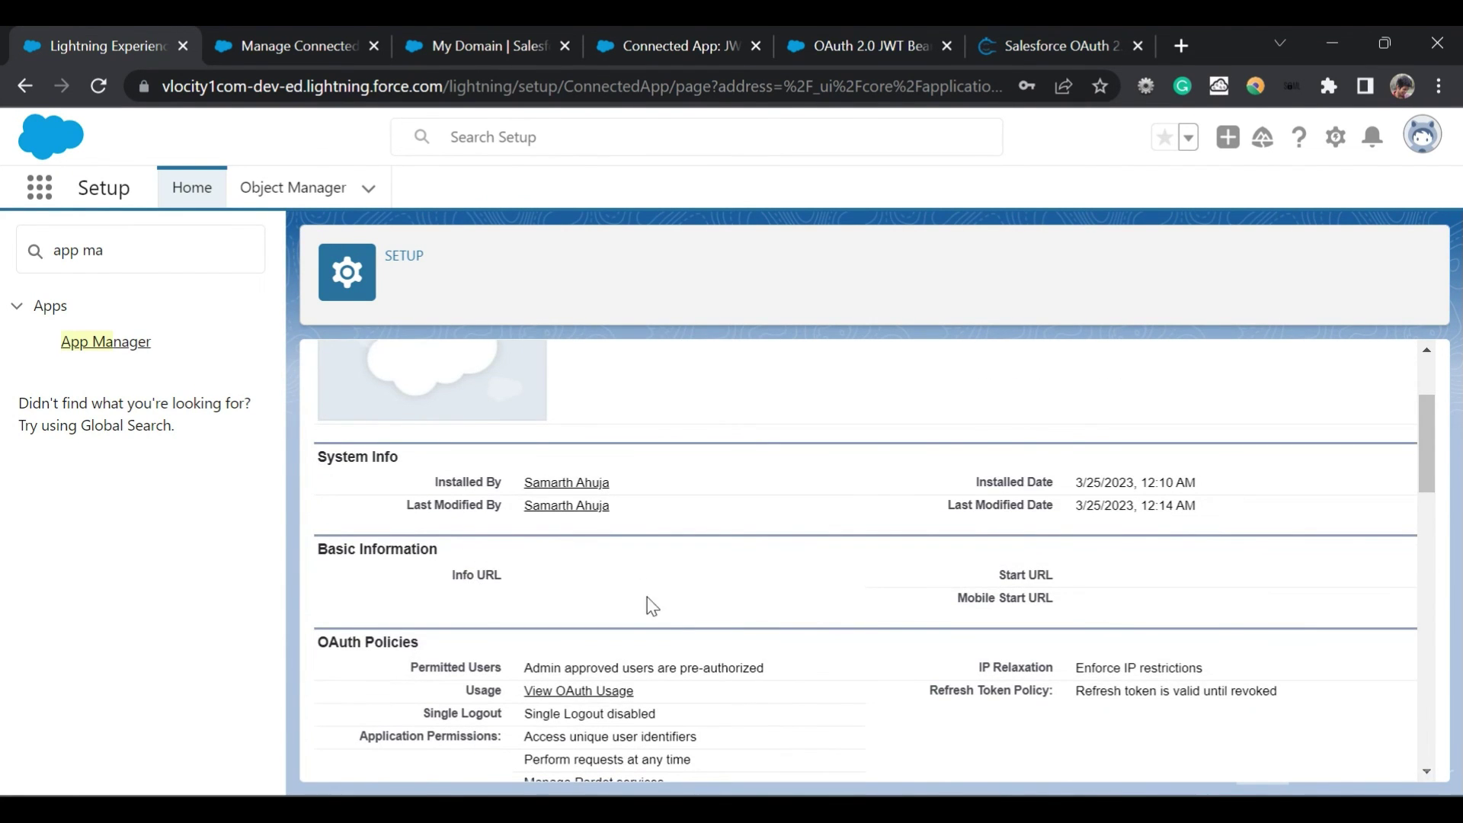
{"action": "scroll", "coordinate": [655, 606], "scroll_direction": "down", "scroll_amount": 15}
{"action": "scroll", "coordinate": [662, 609], "scroll_direction": "down", "scroll_amount": 3}
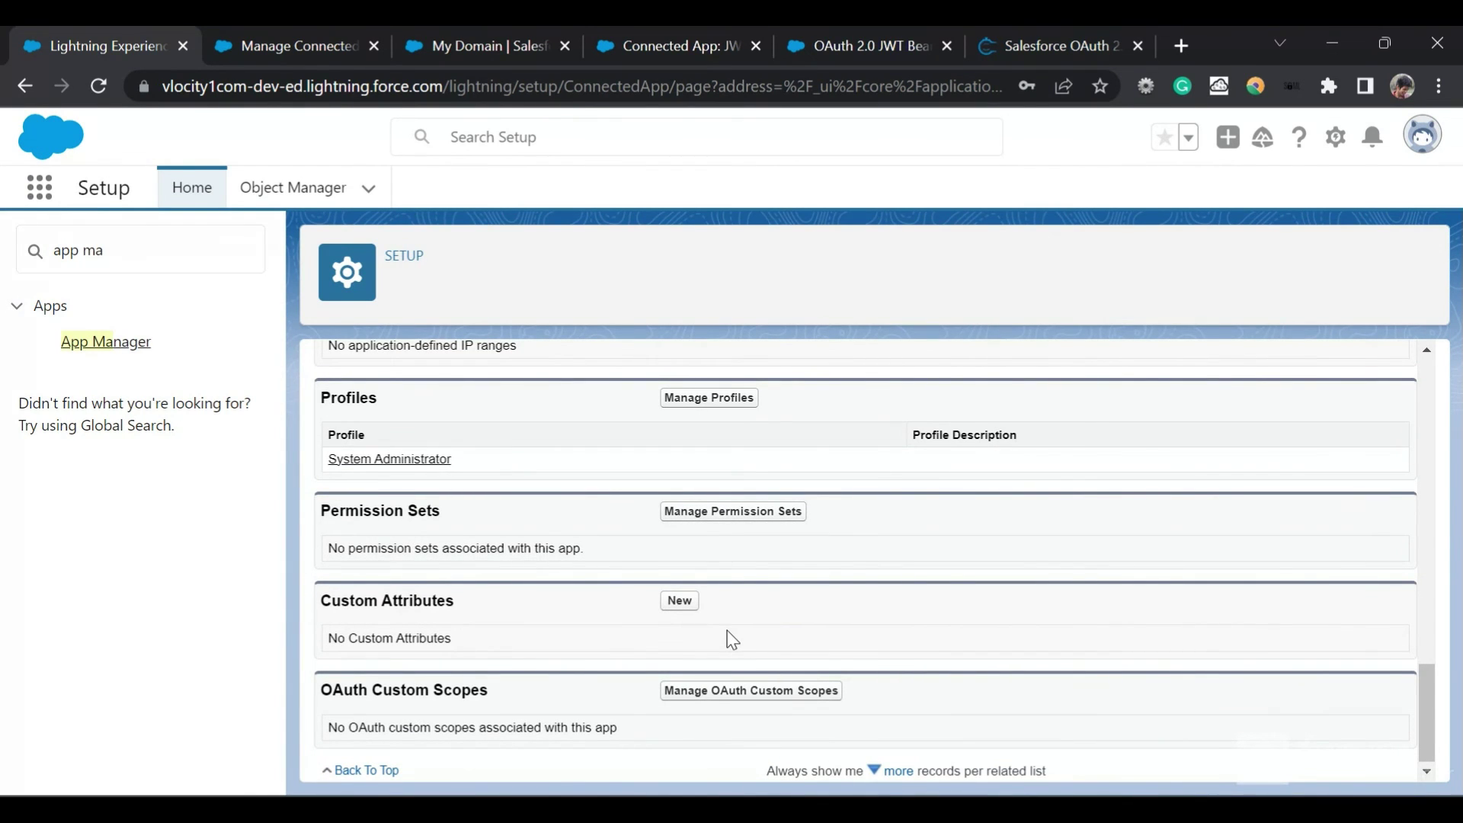
{"action": "mouse_move", "coordinate": [900, 793]}
Copy both lines of the authorize URL from Untitled-1, then return to Chrome.
{"action": "key", "text": "alt+Tab"}
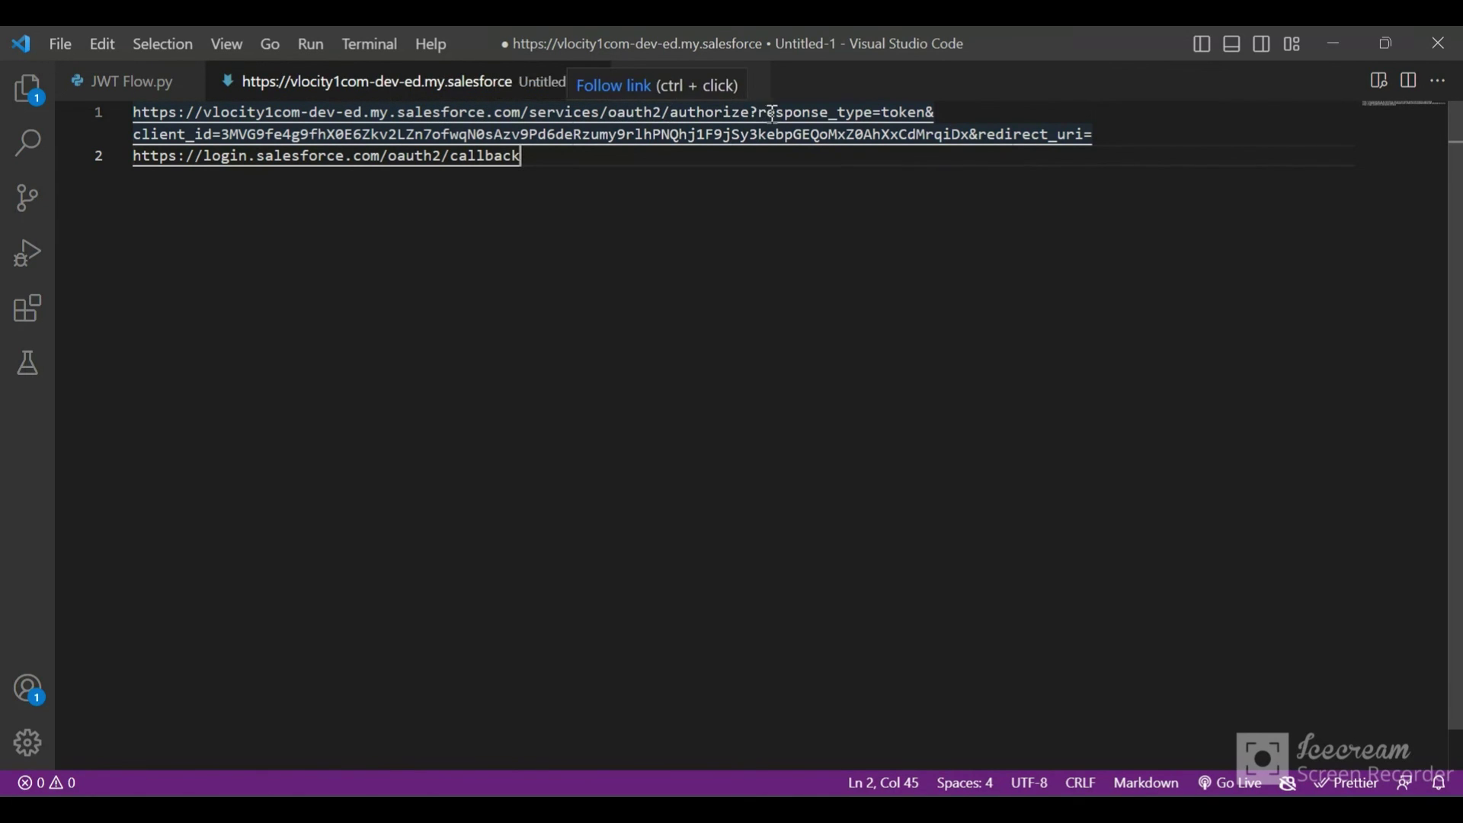
{"action": "left_click", "coordinate": [890, 113], "text": "ctrl"}
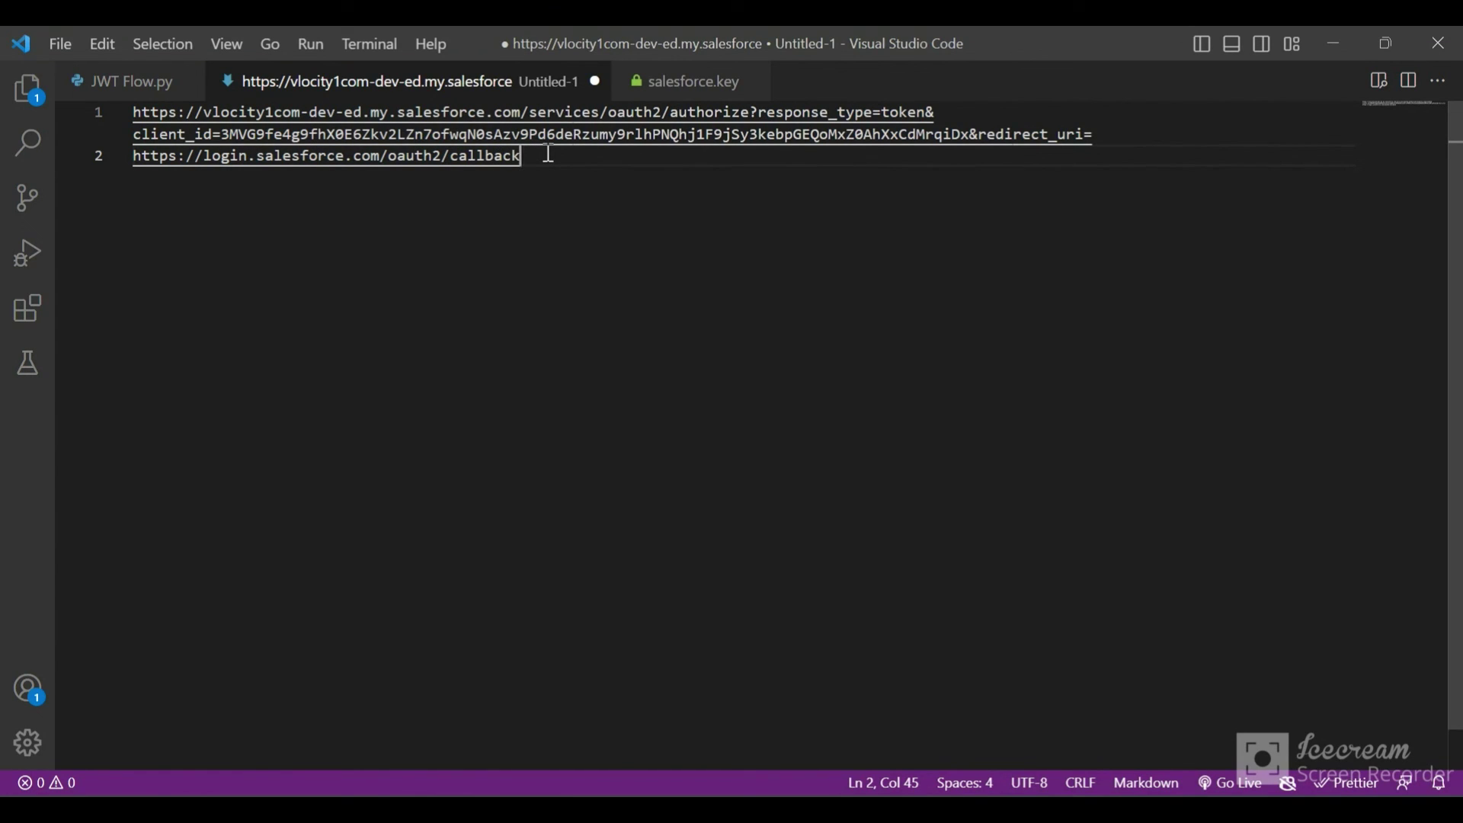
{"action": "left_click_drag", "start_coordinate": [524, 155], "coordinate": [107, 114]}
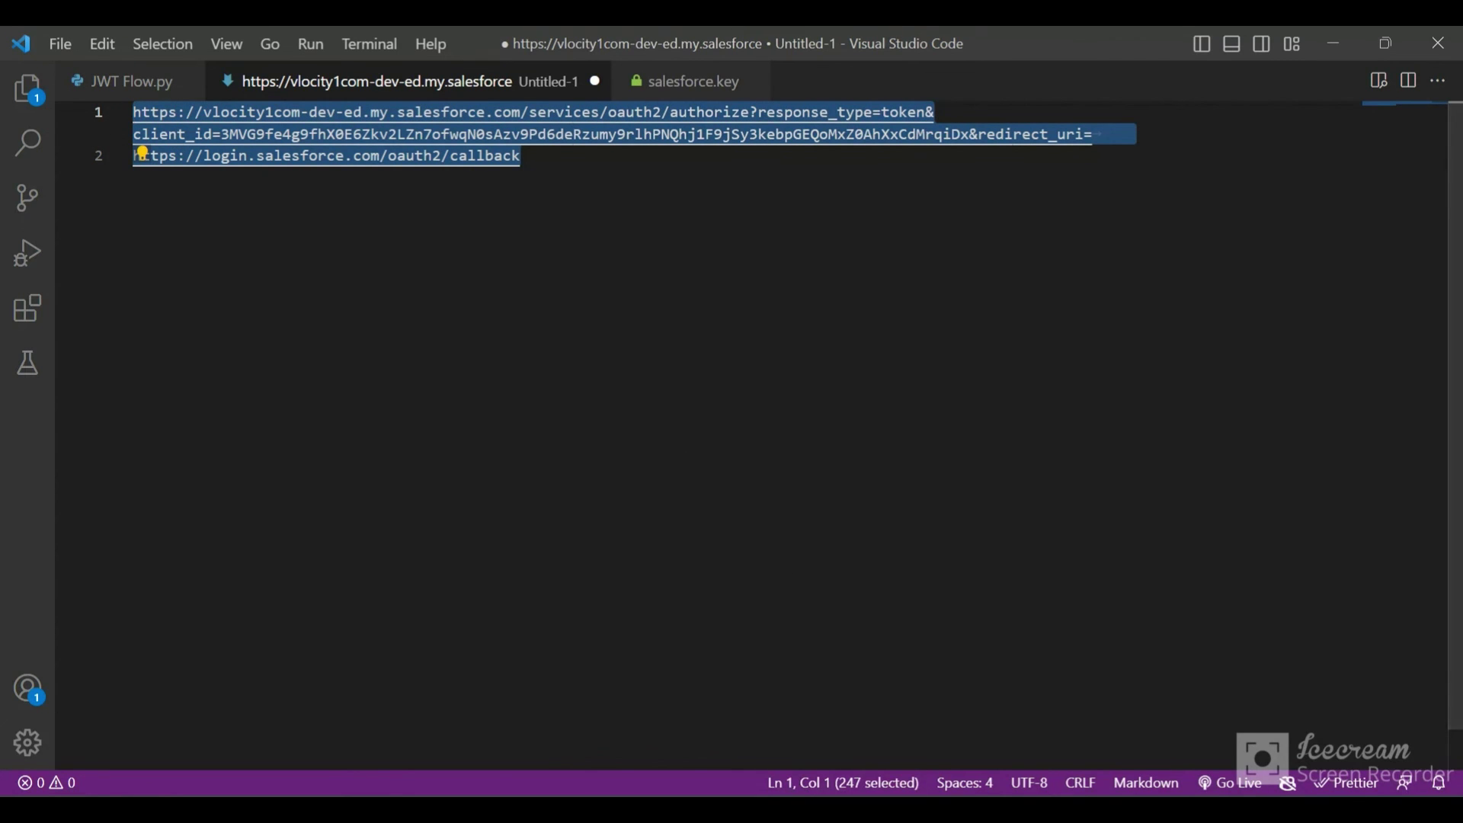
{"action": "key", "text": "alt+Tab"}
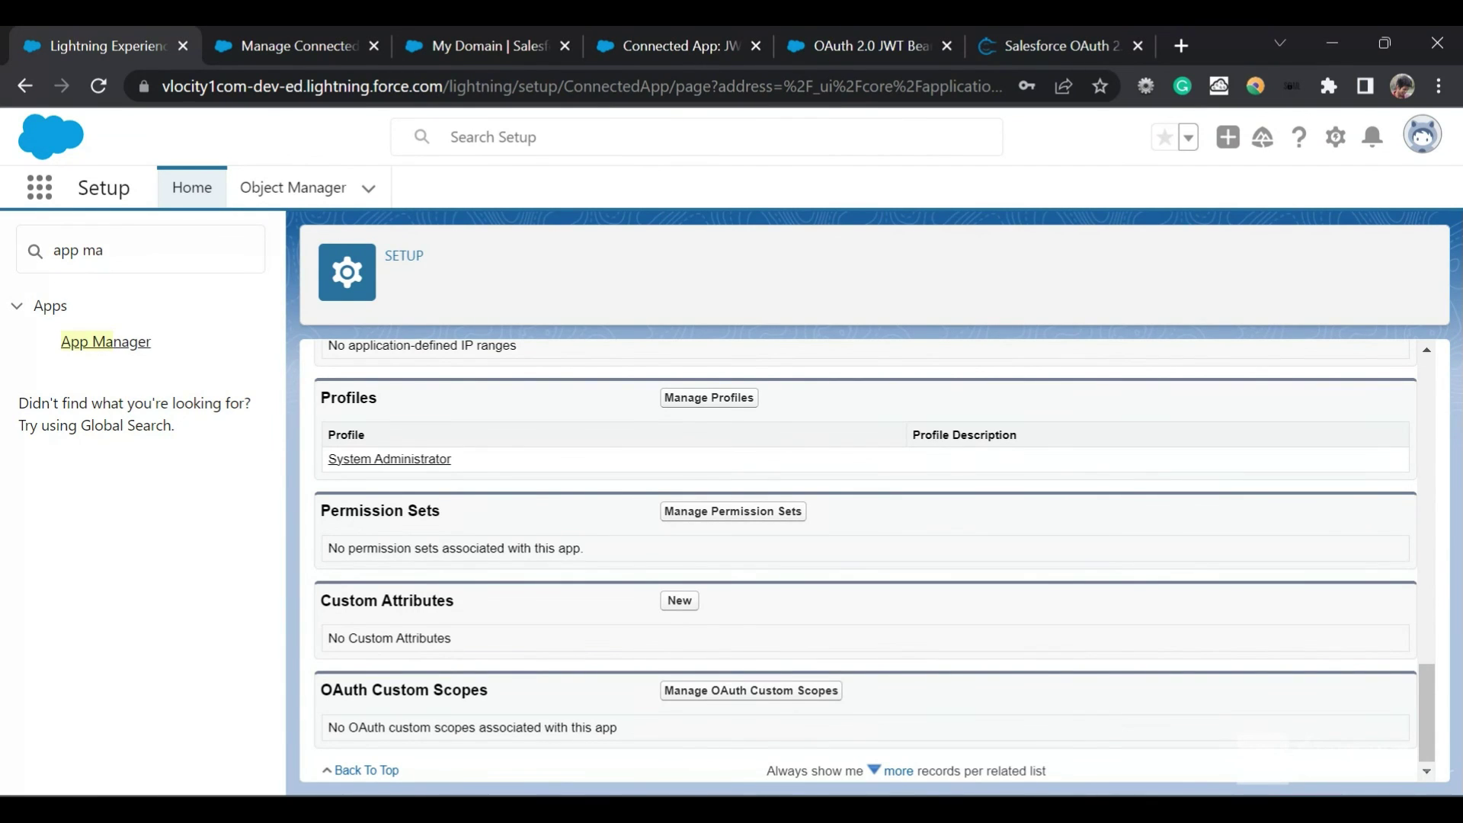
Load the copied Salesforce authorize URL in a new browser tab.
{"action": "key", "text": "ctrl+t"}
{"action": "key", "text": "ctrl+v"}
{"action": "key", "text": "Return"}
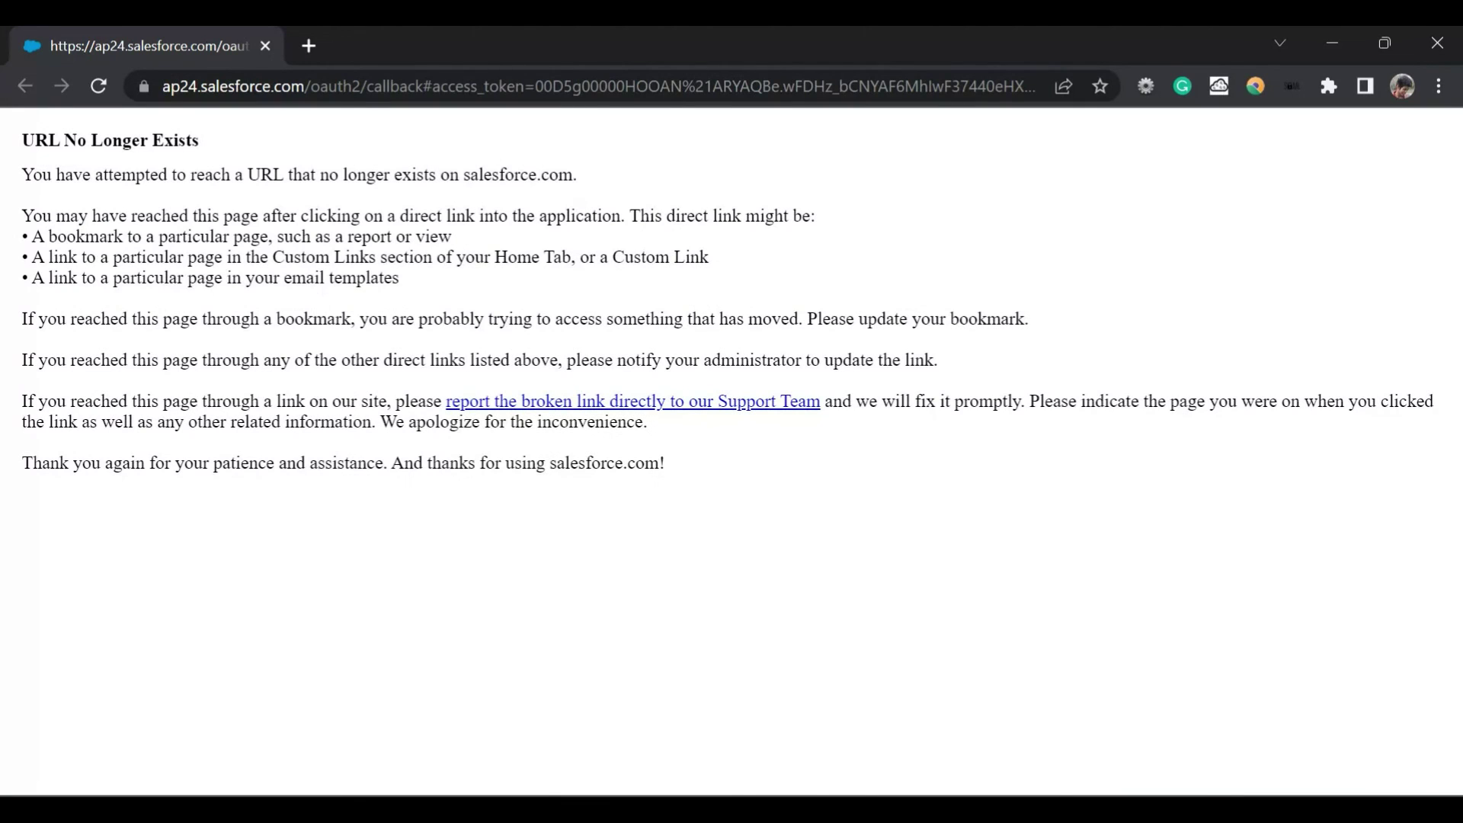
Select the access token in the returned callback address, then close the window.
{"action": "left_click", "coordinate": [536, 86]}
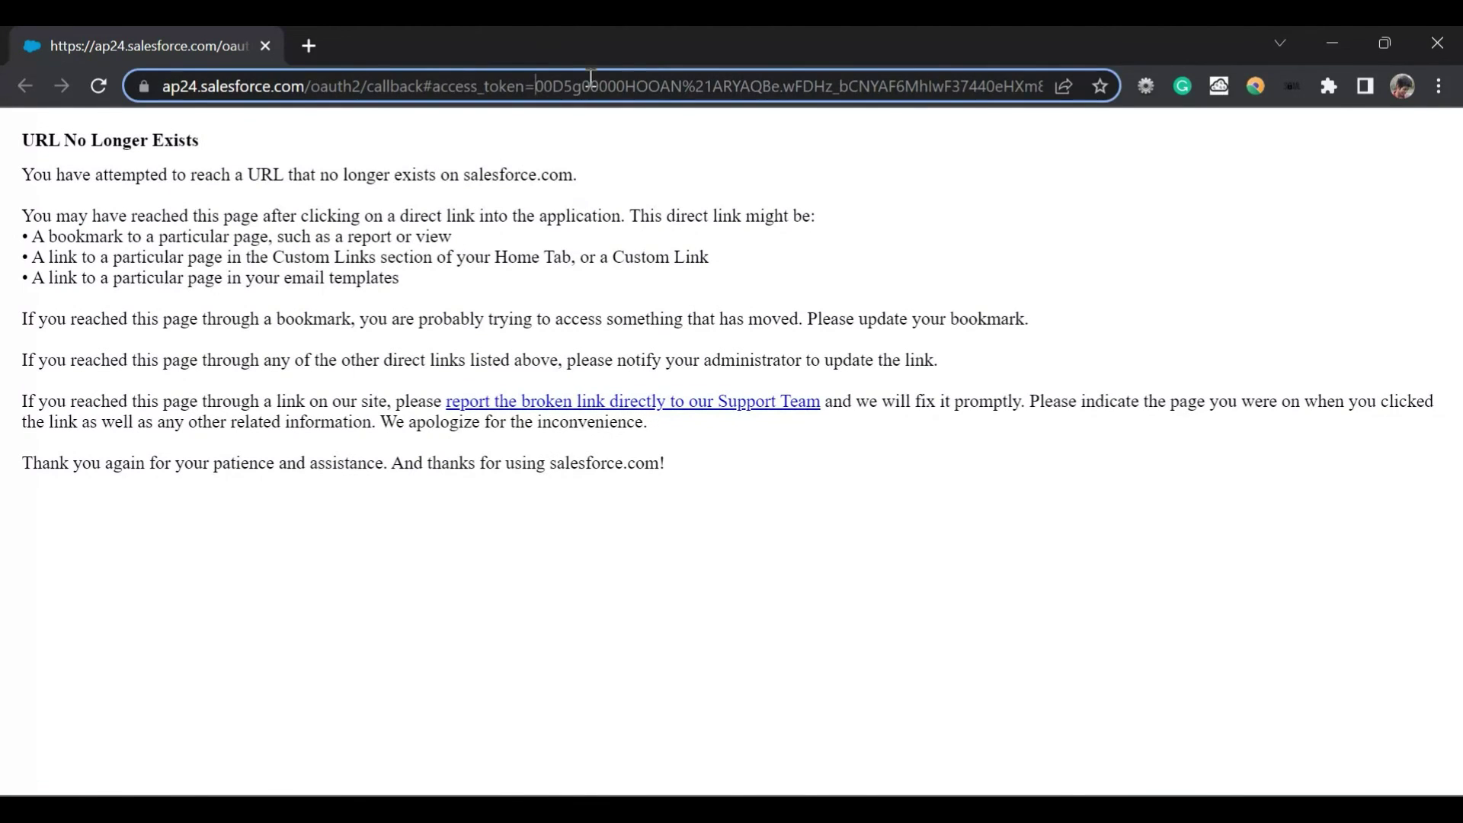
{"action": "left_click_drag", "start_coordinate": [591, 77], "coordinate": [1260, 80]}
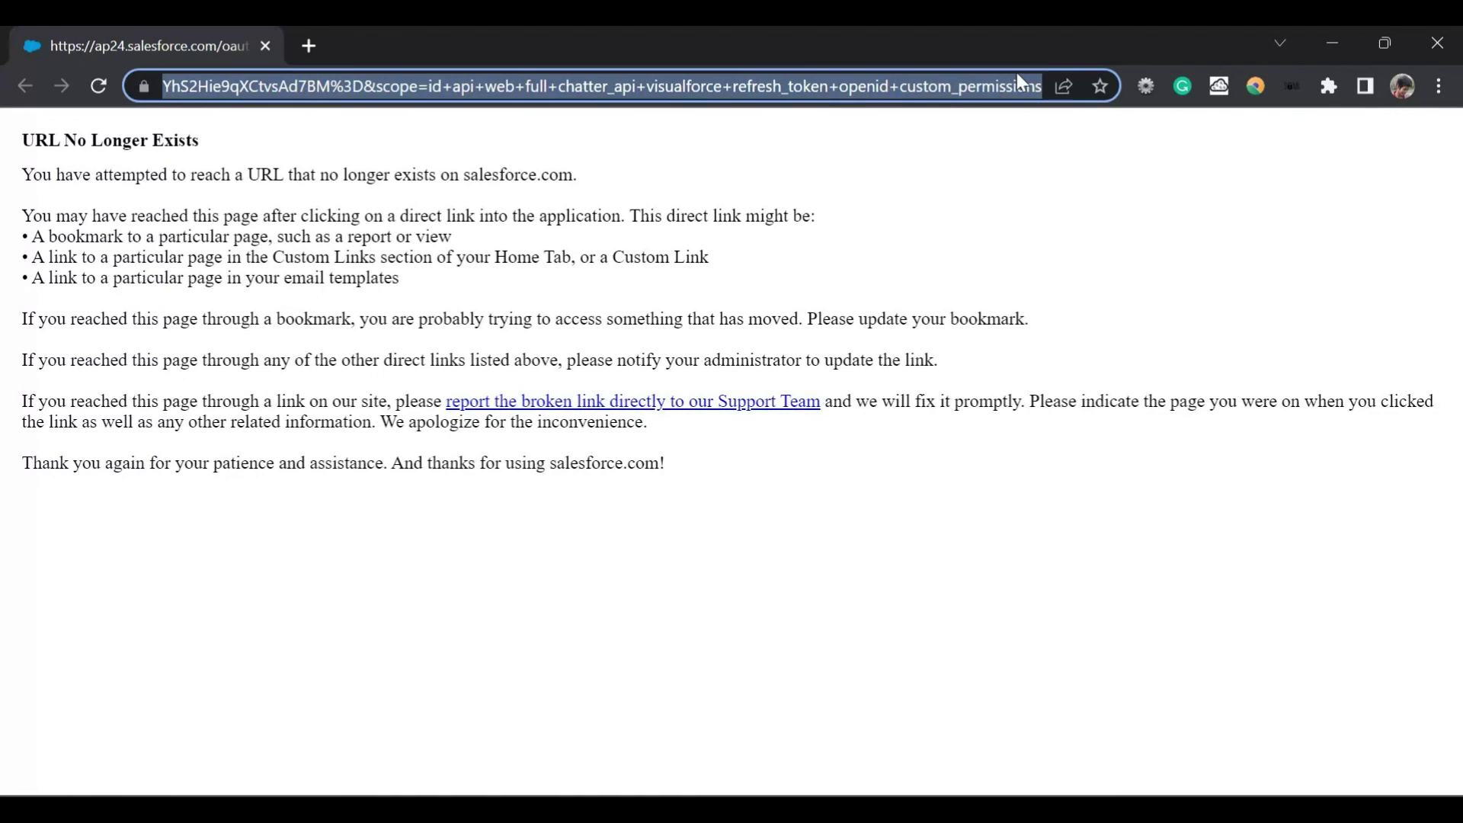
{"action": "left_click", "coordinate": [1437, 43]}
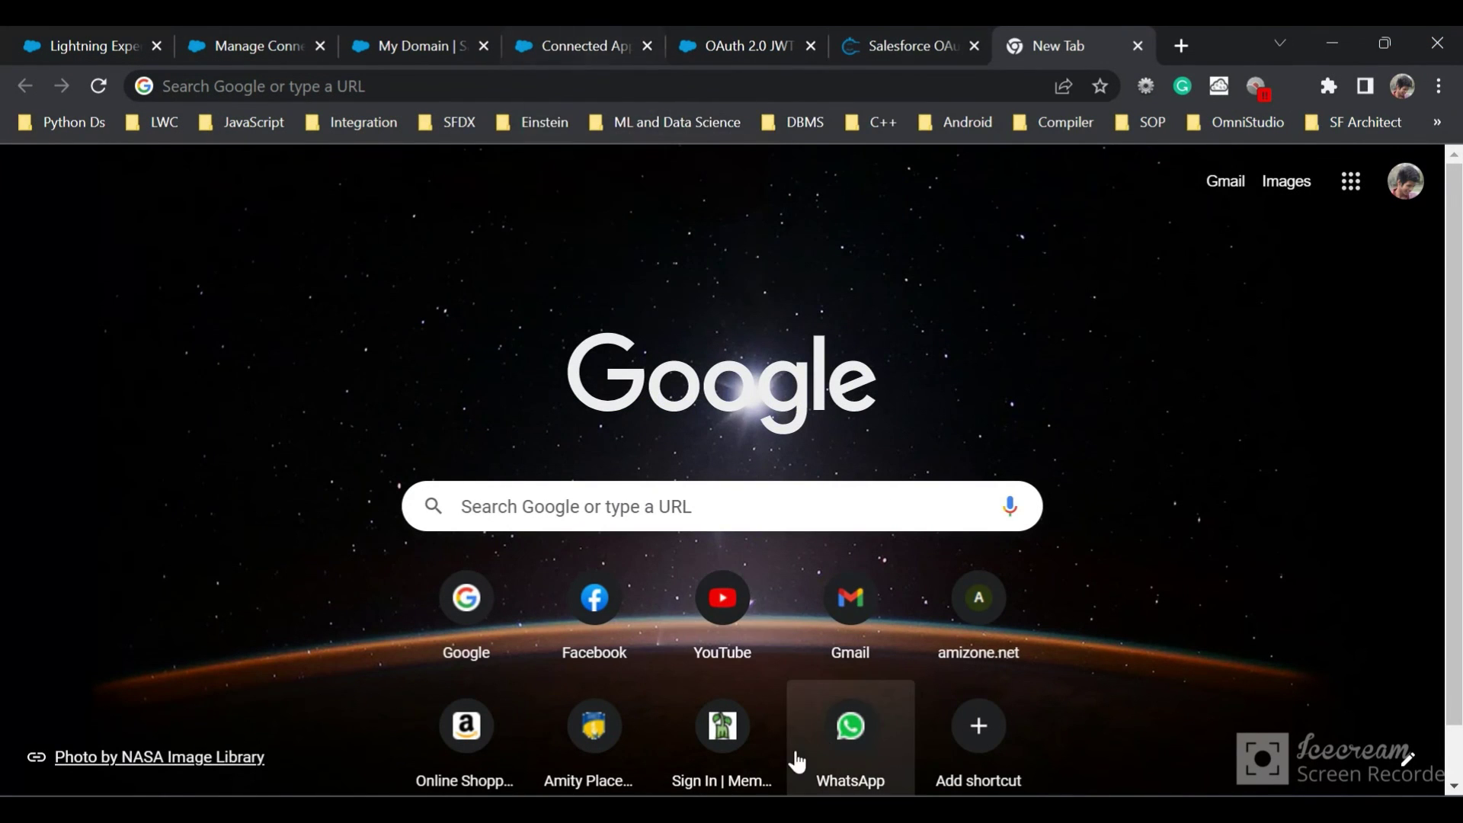
Run JWT Flow.py in VS Code and select the access_token value in the output.
{"action": "key", "text": "alt+Tab"}
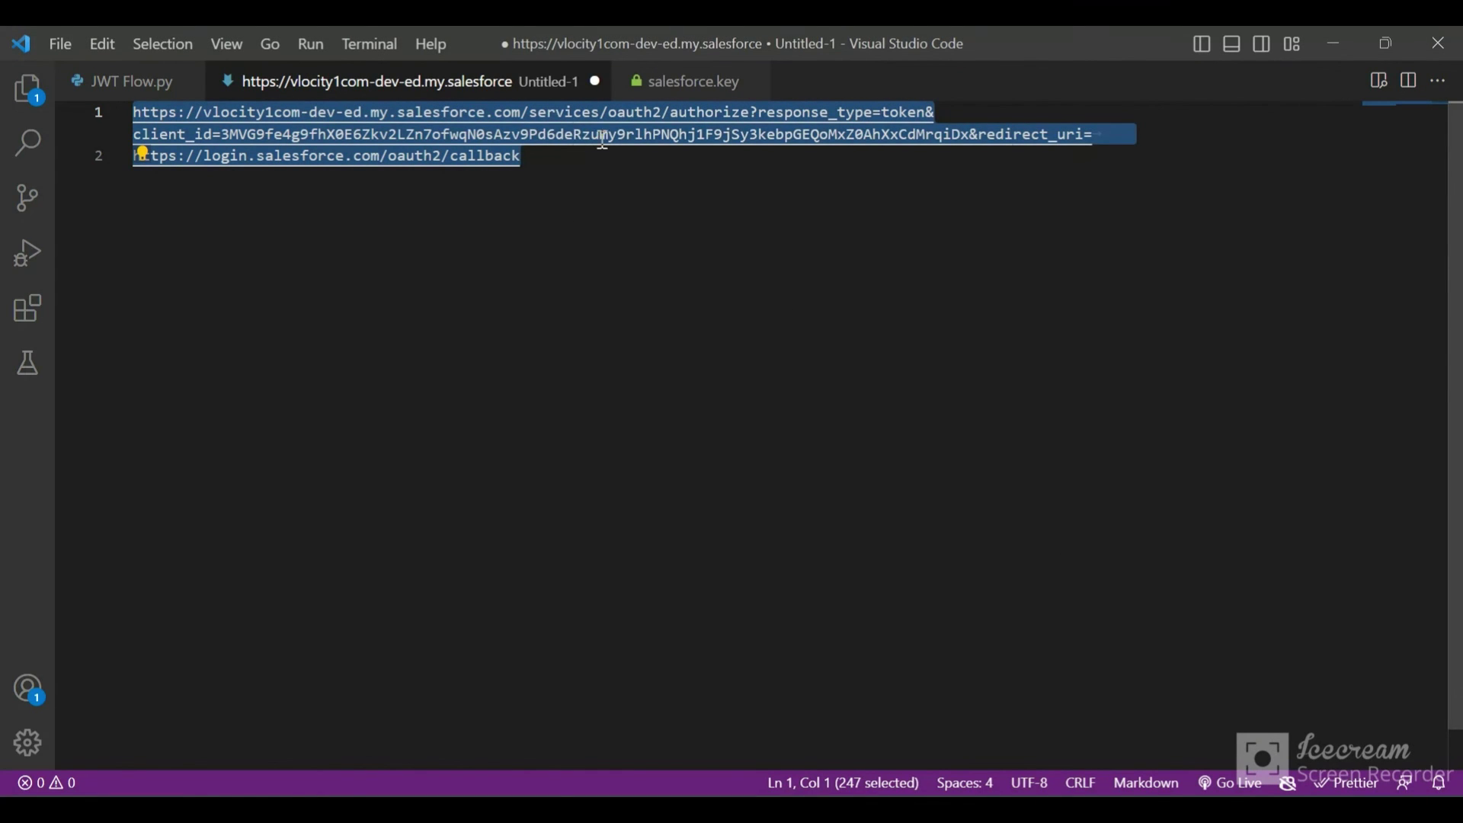
{"action": "left_click", "coordinate": [115, 82]}
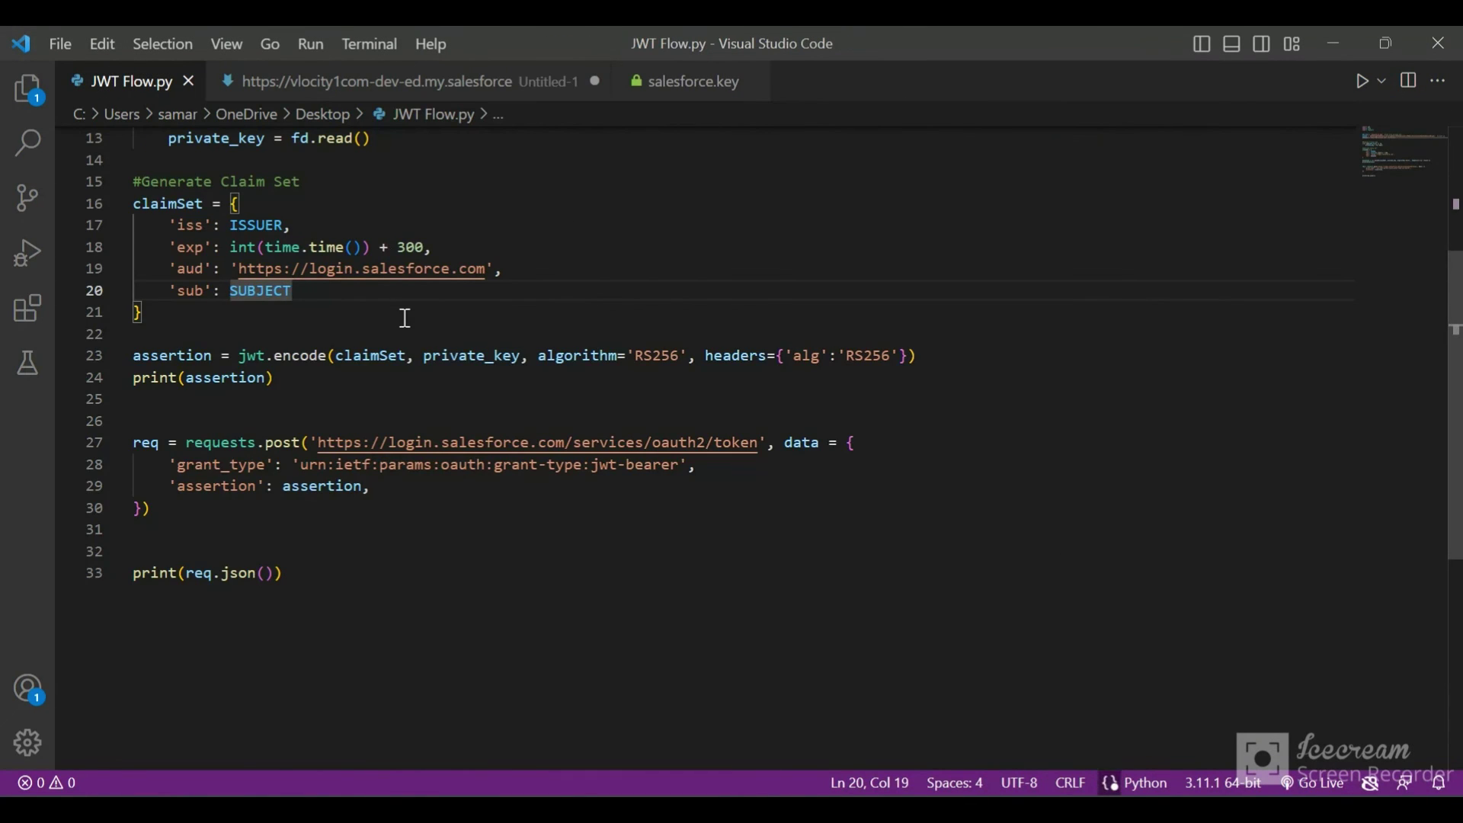
{"action": "scroll", "coordinate": [405, 316], "scroll_direction": "up", "scroll_amount": 4}
{"action": "scroll", "coordinate": [405, 316], "scroll_direction": "down", "scroll_amount": 3}
{"action": "scroll", "coordinate": [405, 317], "scroll_direction": "up", "scroll_amount": 3}
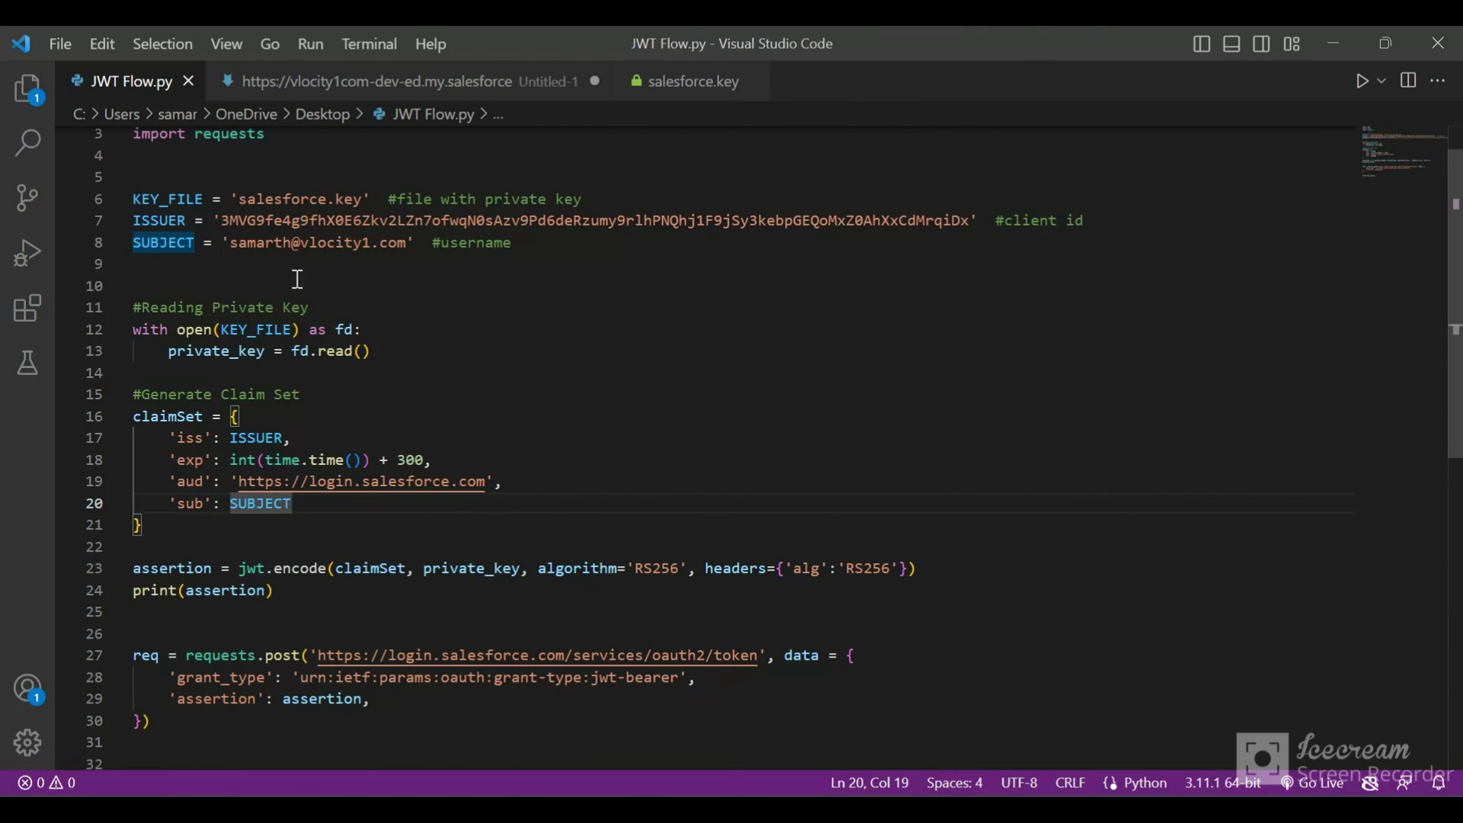
{"action": "scroll", "coordinate": [275, 272], "scroll_direction": "up", "scroll_amount": 1}
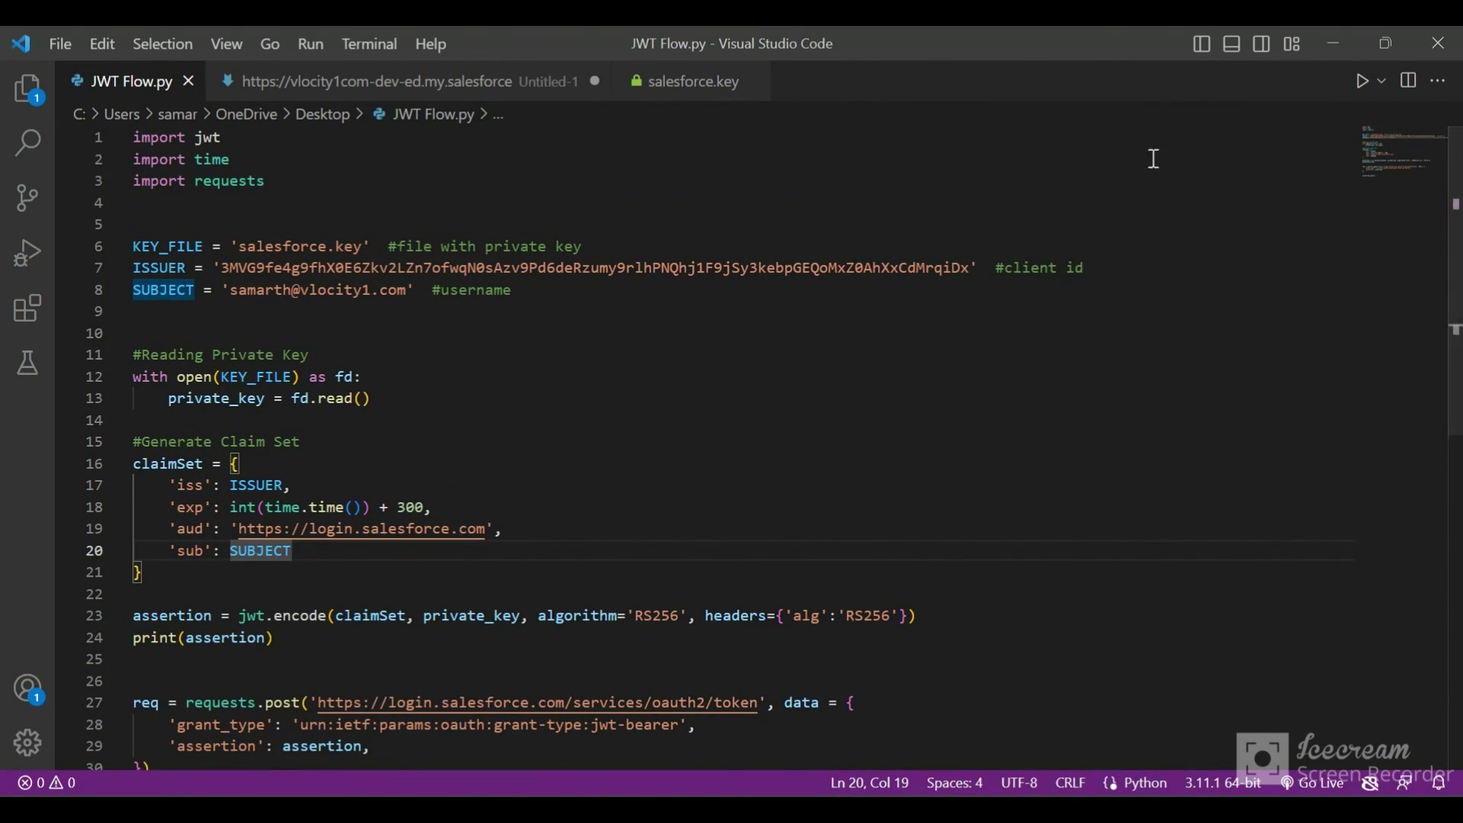
{"action": "left_click", "coordinate": [1361, 83]}
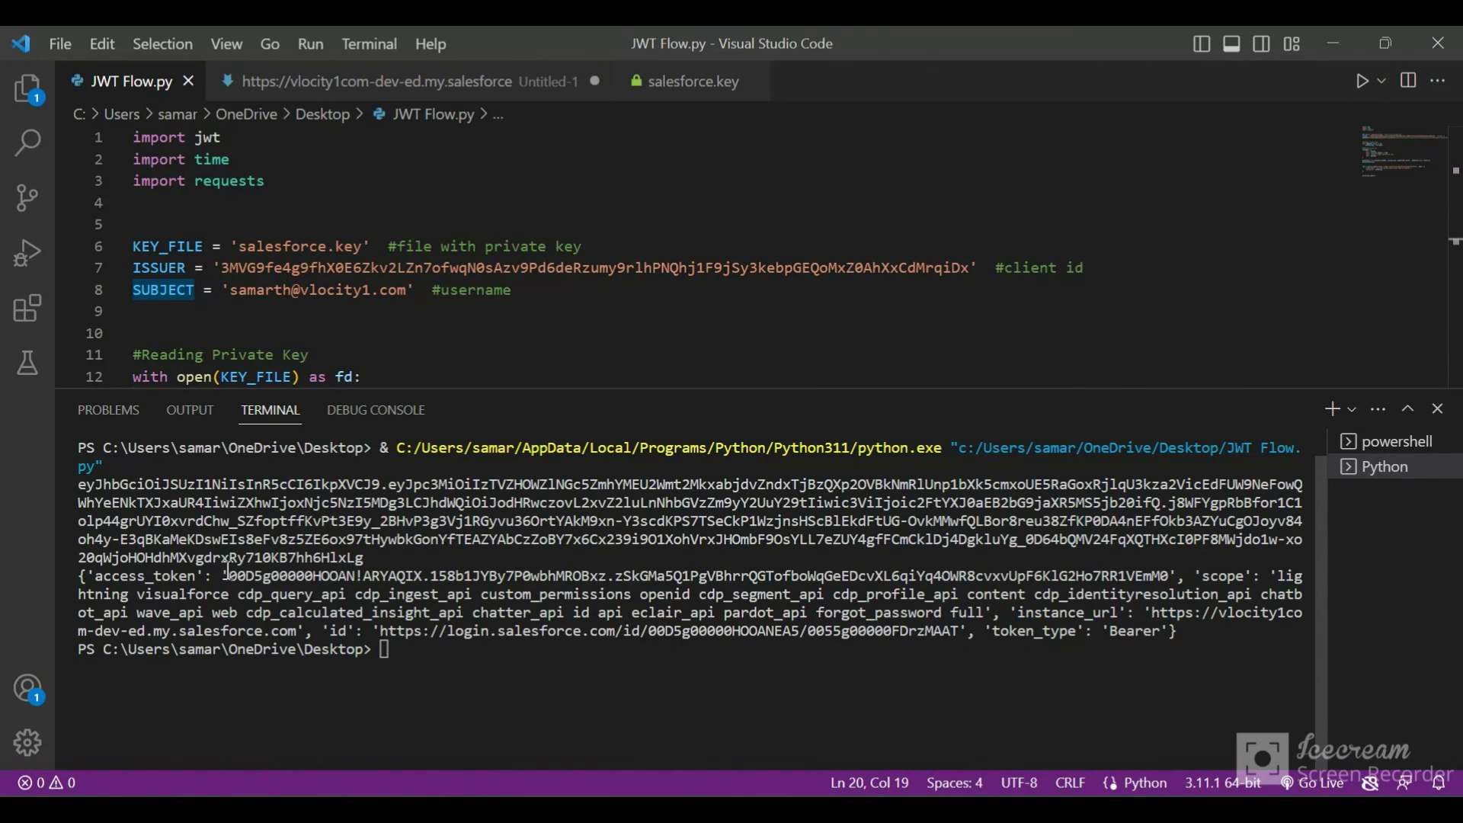
{"action": "left_click_drag", "start_coordinate": [228, 574], "coordinate": [1168, 572]}
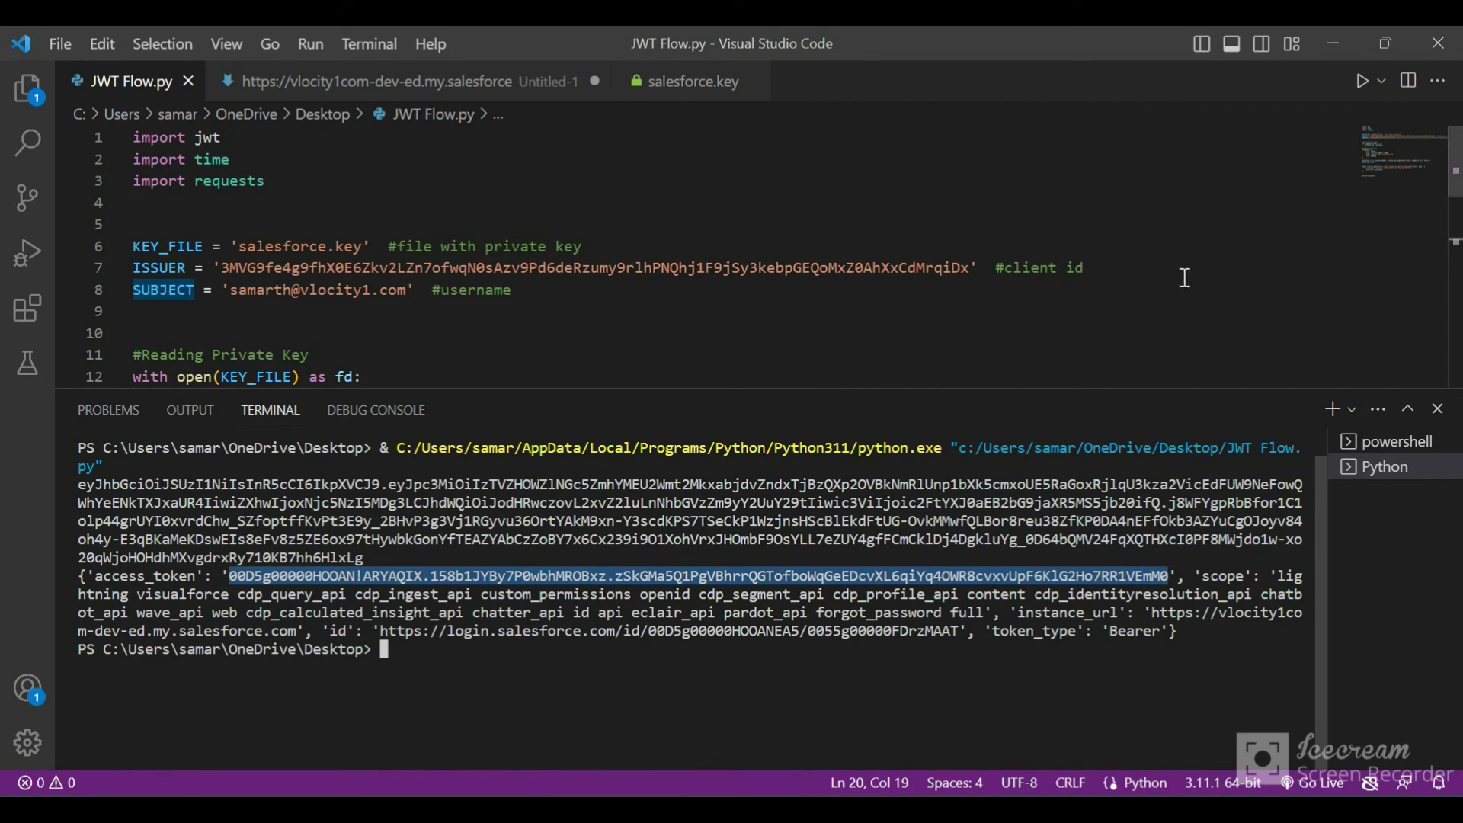
Close the terminal panel and scroll back through the JWT Flow.py code.
{"action": "left_click", "coordinate": [1438, 409]}
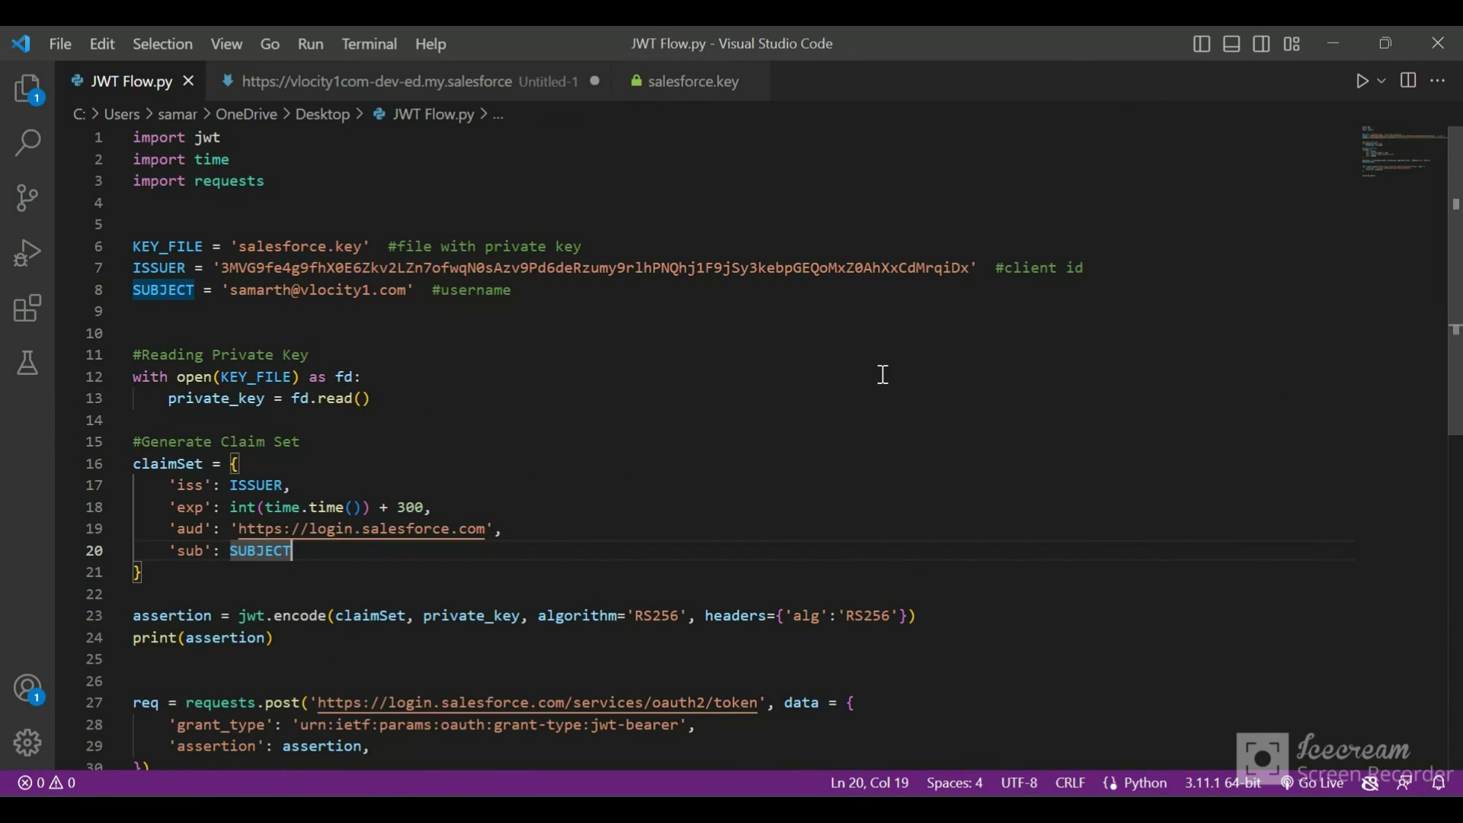
{"action": "scroll", "coordinate": [882, 372], "scroll_direction": "down", "scroll_amount": 2}
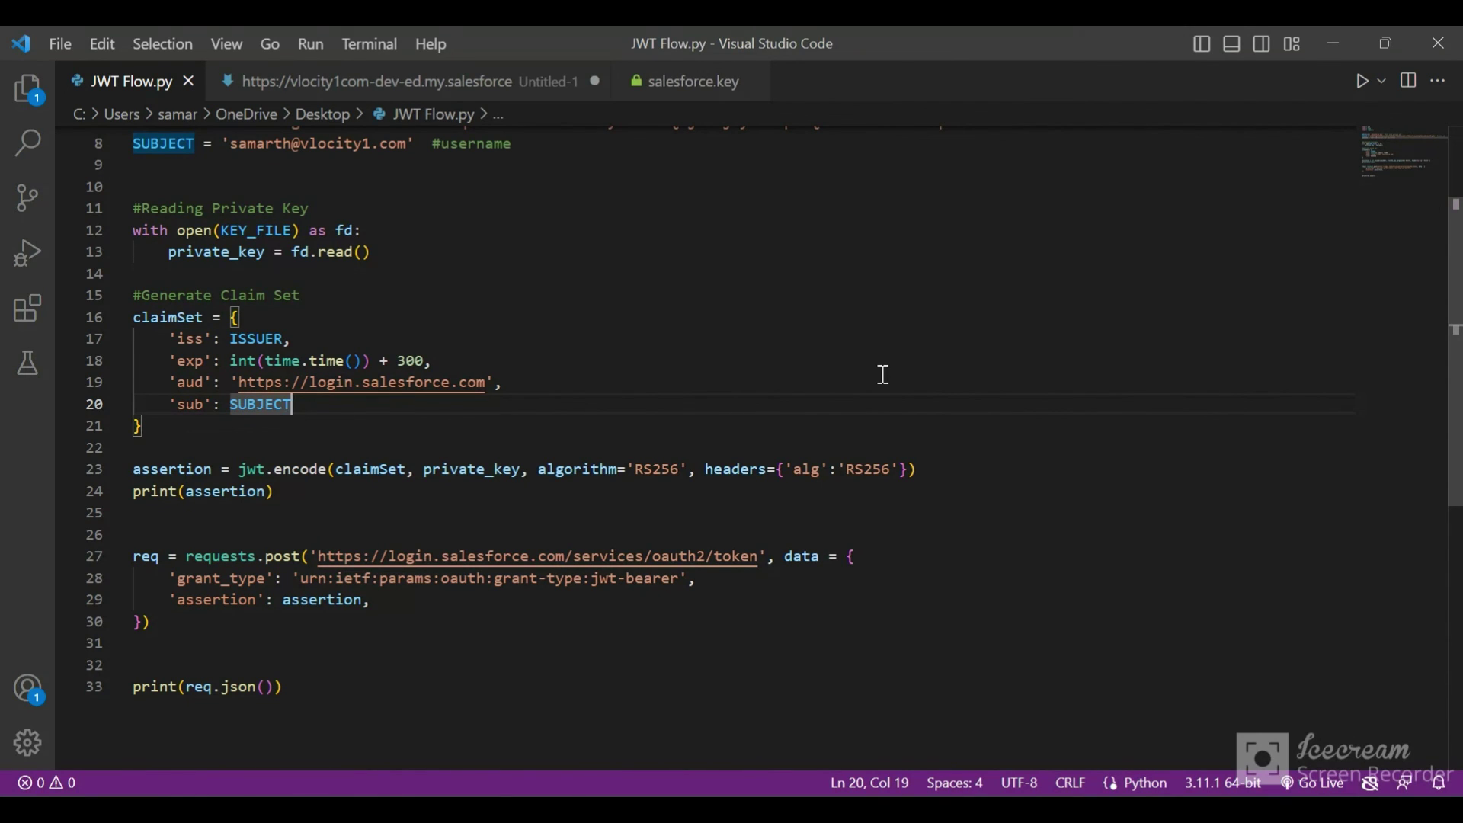
{"action": "scroll", "coordinate": [883, 375], "scroll_direction": "up", "scroll_amount": 1}
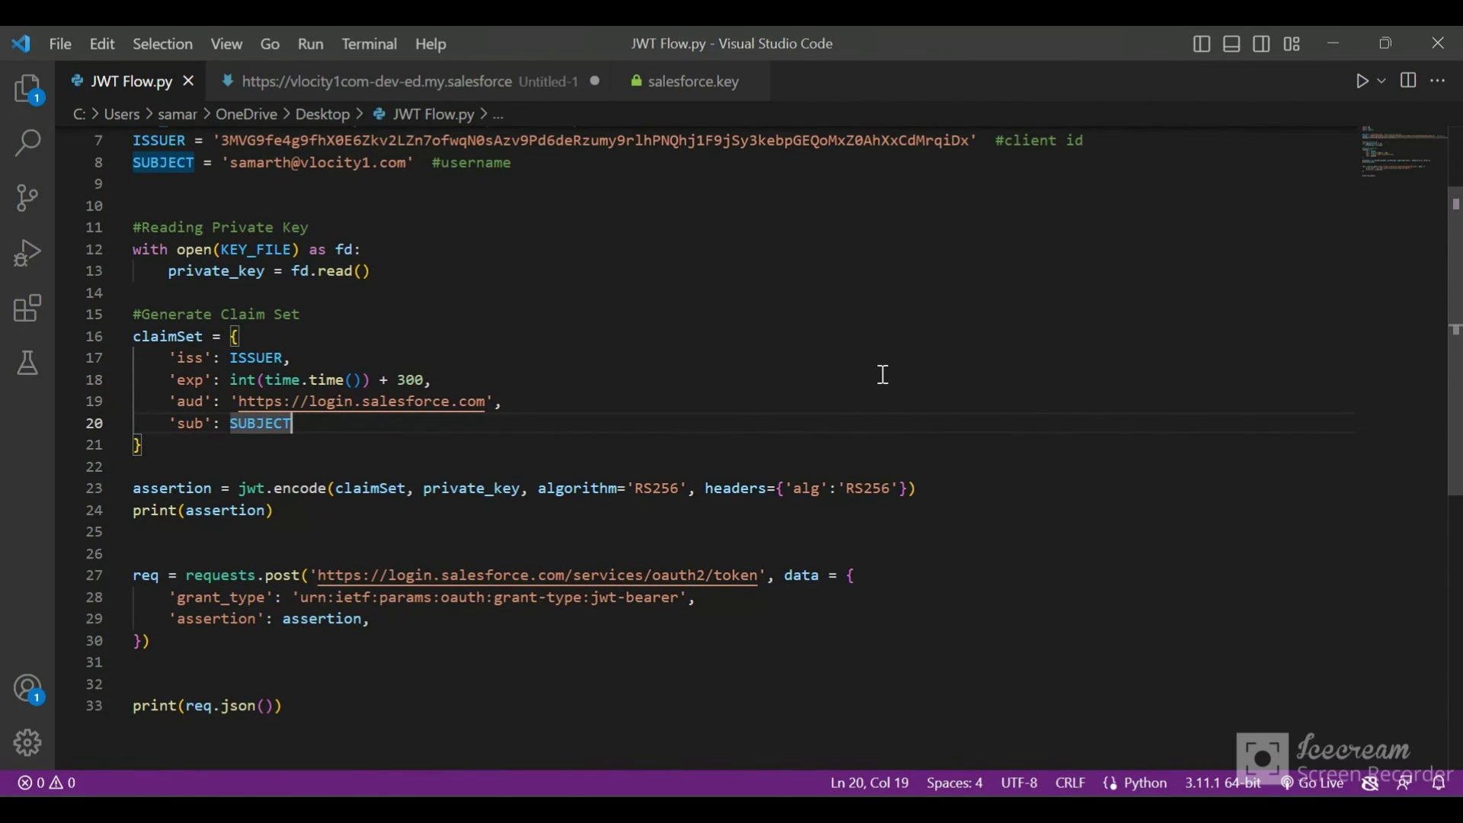
{"action": "scroll", "coordinate": [883, 374], "scroll_direction": "up", "scroll_amount": 2}
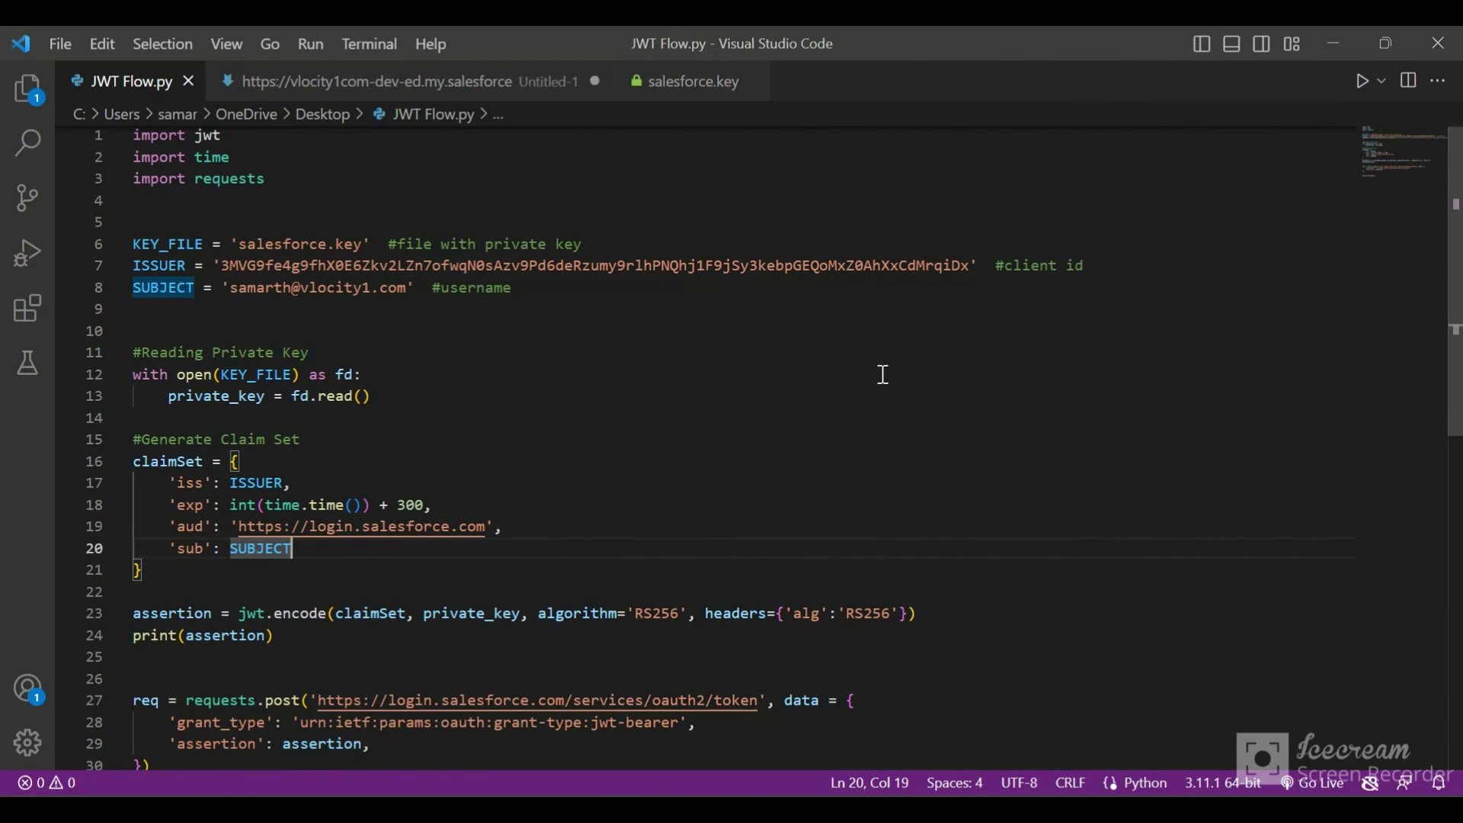
{"action": "scroll", "coordinate": [884, 375], "scroll_direction": "up", "scroll_amount": 1}
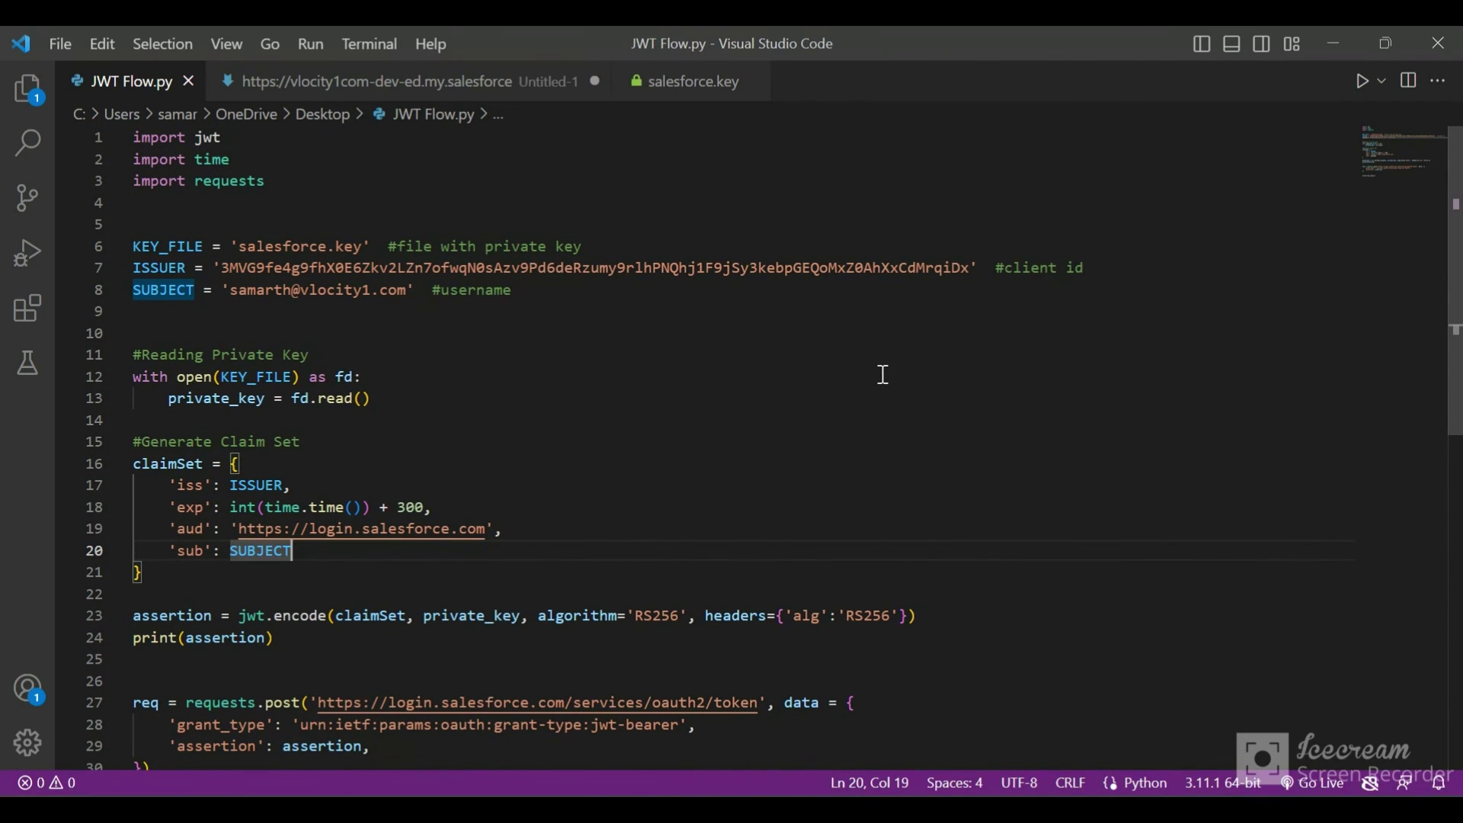
{"action": "scroll", "coordinate": [883, 375], "scroll_direction": "down", "scroll_amount": 1}
{"action": "scroll", "coordinate": [884, 374], "scroll_direction": "up", "scroll_amount": 1}
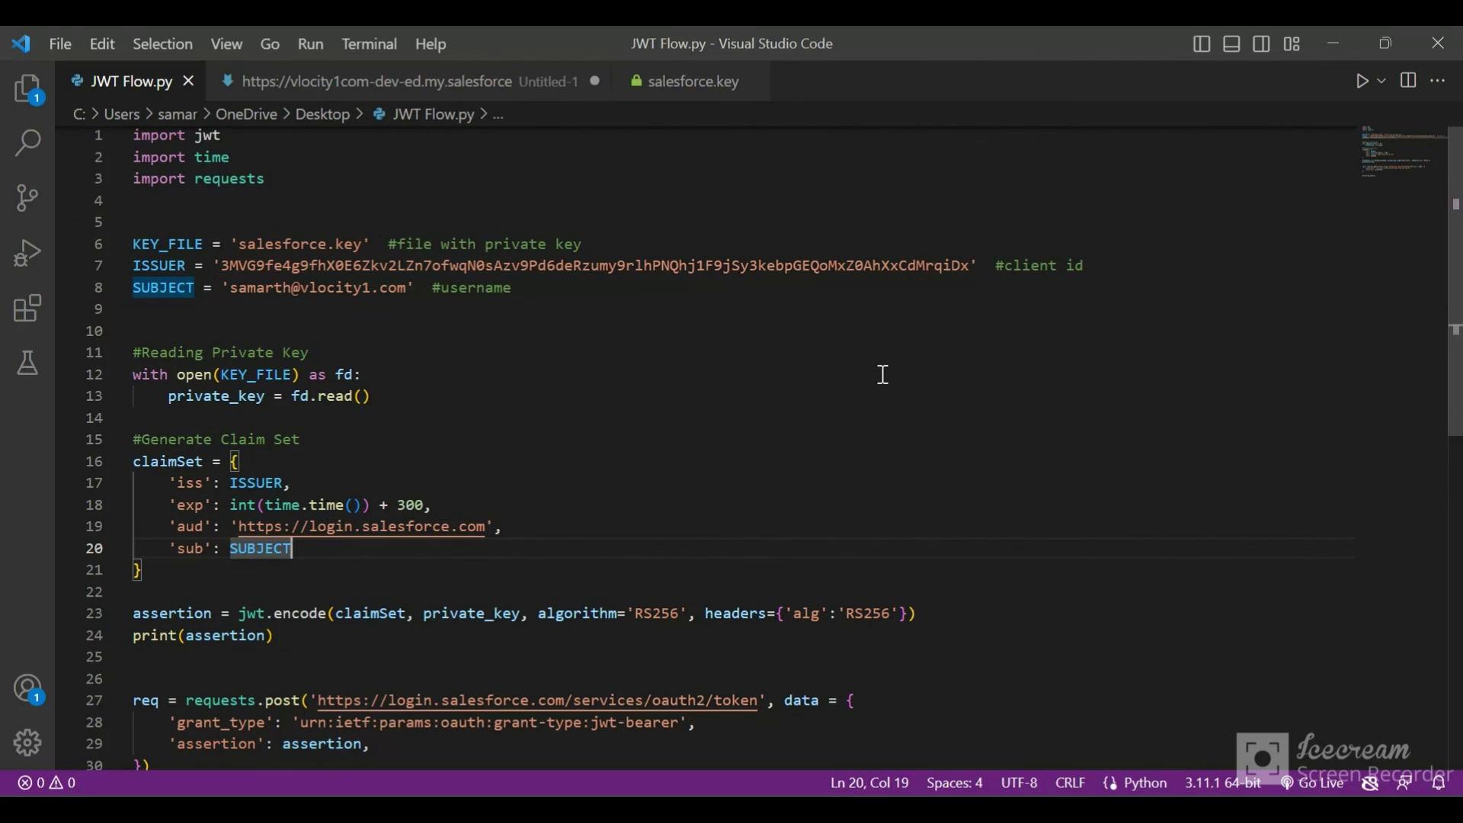